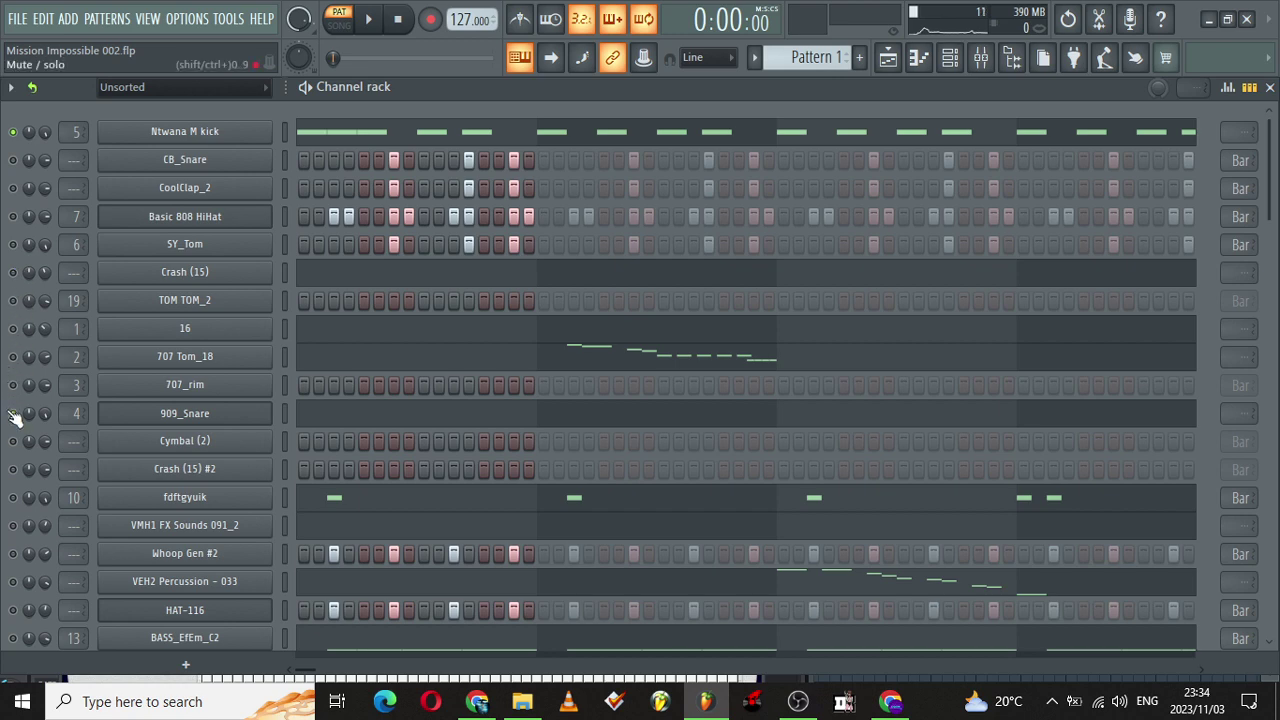
Step: Unmute the 909_Snare and Whoop Gen #2 channels alongside the kick and start playing Pattern 1
{"action": "left_click", "coordinate": [197, 565]}
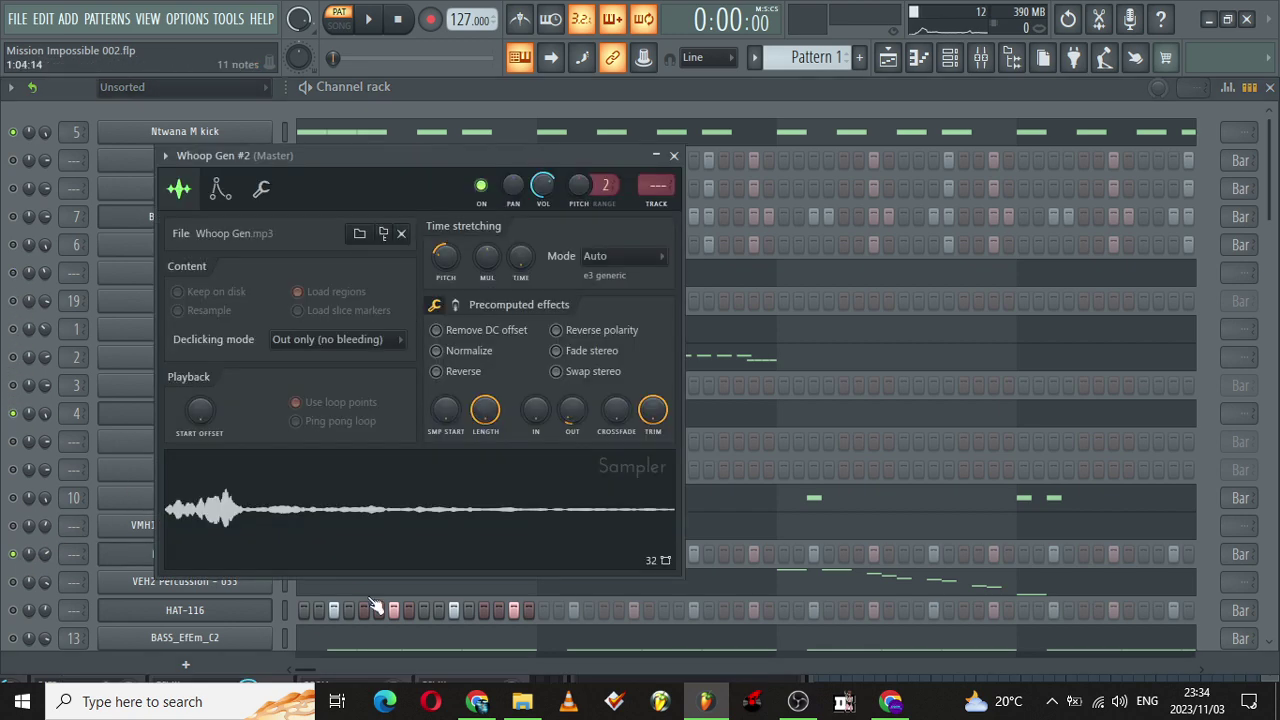
{"action": "left_click", "coordinate": [675, 157]}
{"action": "left_click_drag", "start_coordinate": [1267, 150], "coordinate": [1267, 575]}
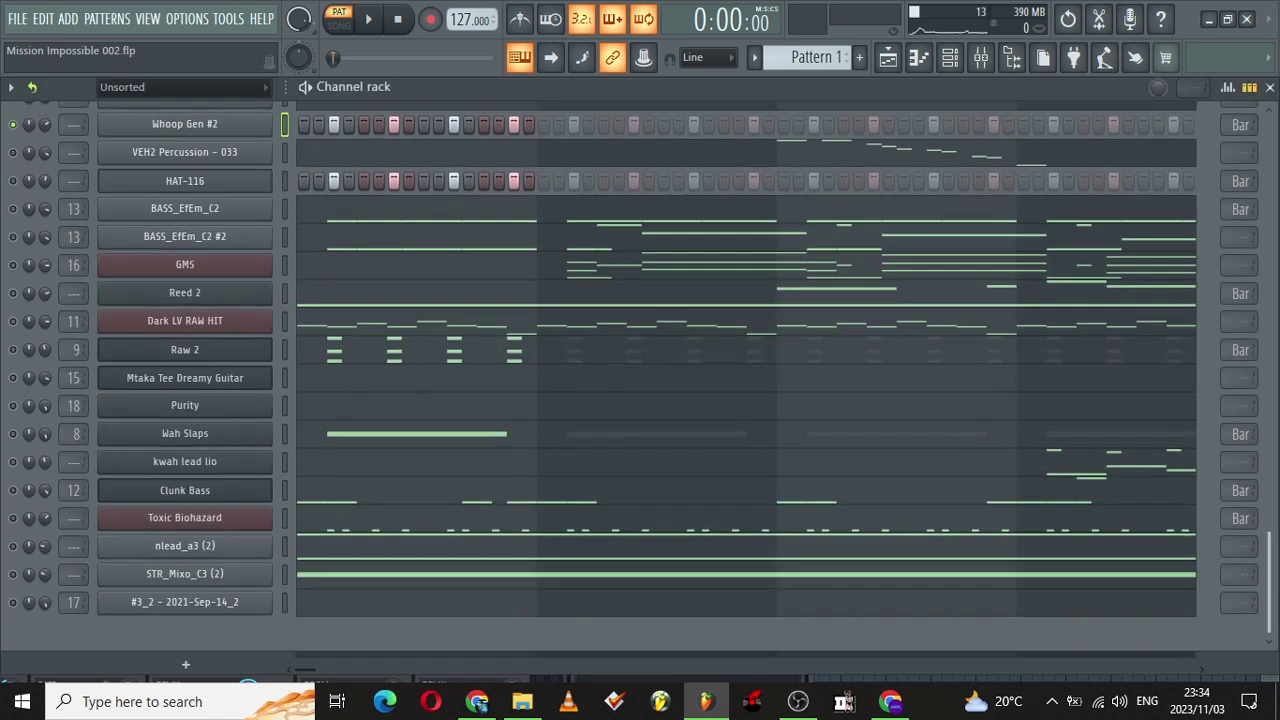
{"action": "key", "text": "space"}
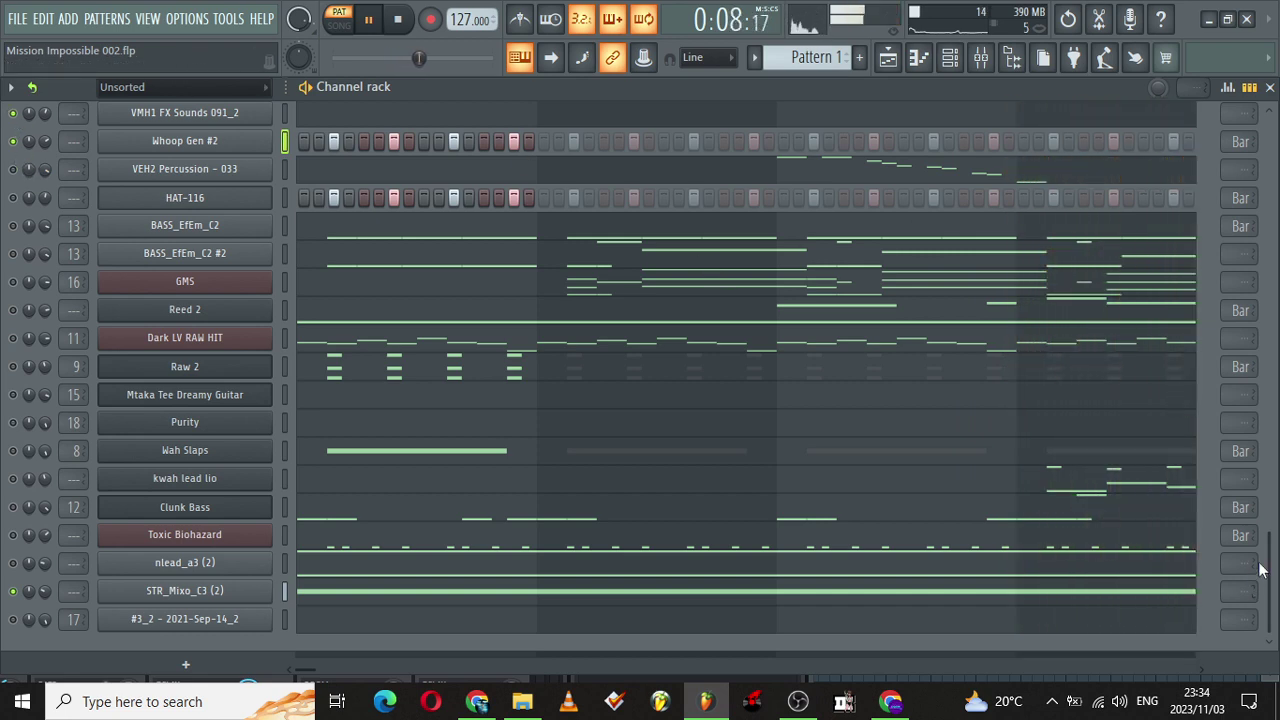
Step: Unmute CB_Snare, CoolClap_2, Basic 808 HiHat, SY_Tom, 707 Tom_18, fdftgyuik, VEH2 Percussion - 033 and Raw 2, and open CoolClap_2's sampler settings
{"action": "left_click_drag", "start_coordinate": [1273, 560], "coordinate": [1266, 341]}
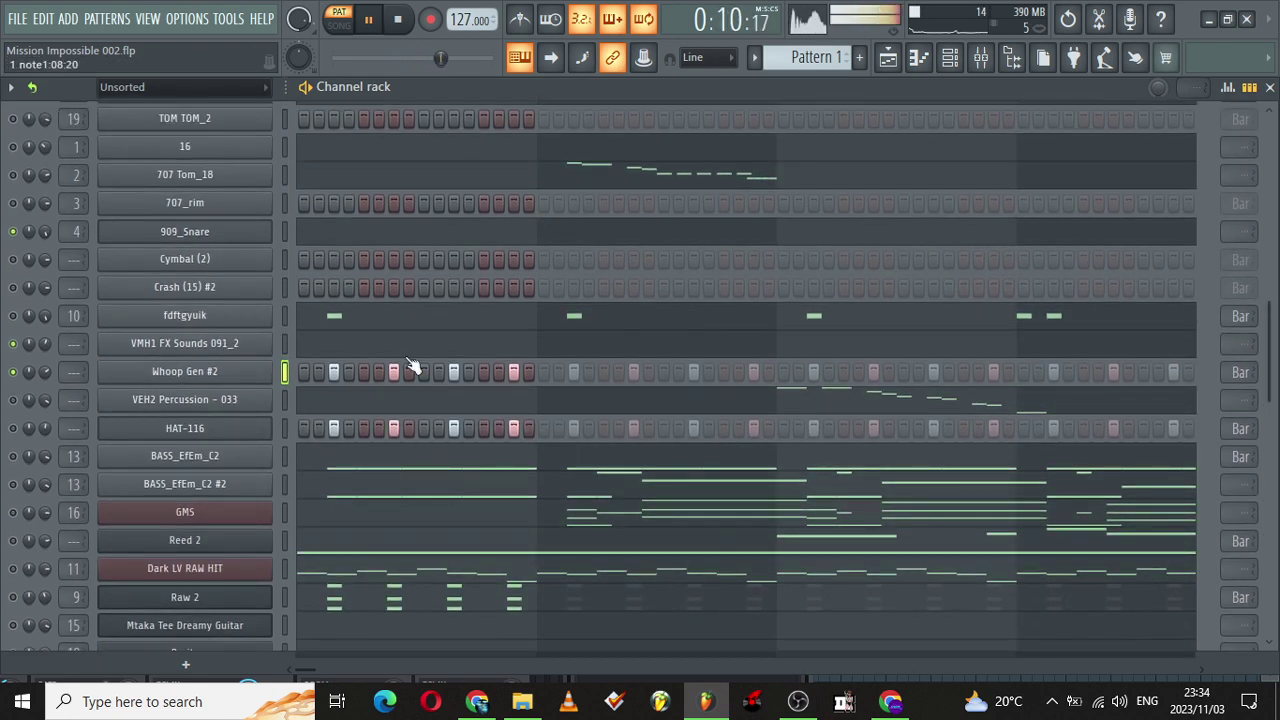
{"action": "left_click_drag", "start_coordinate": [1273, 392], "coordinate": [1269, 200]}
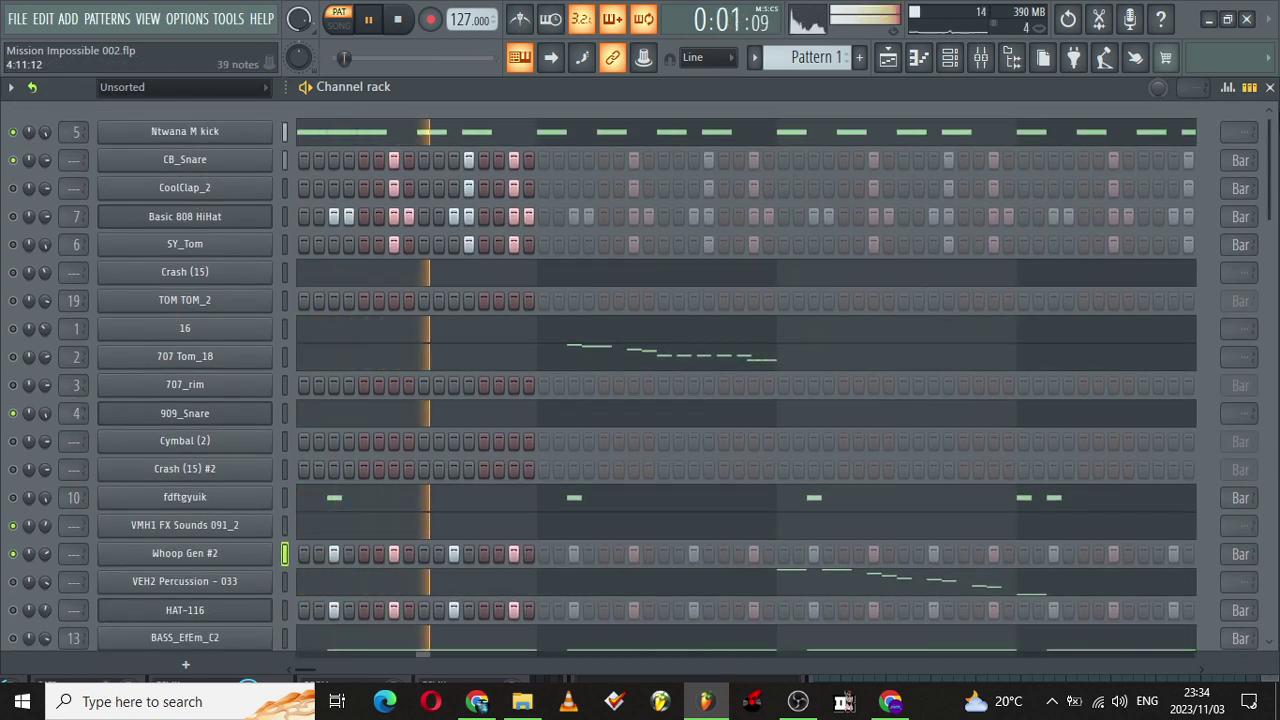
{"action": "scroll", "coordinate": [646, 474], "scroll_direction": "down", "scroll_amount": 5}
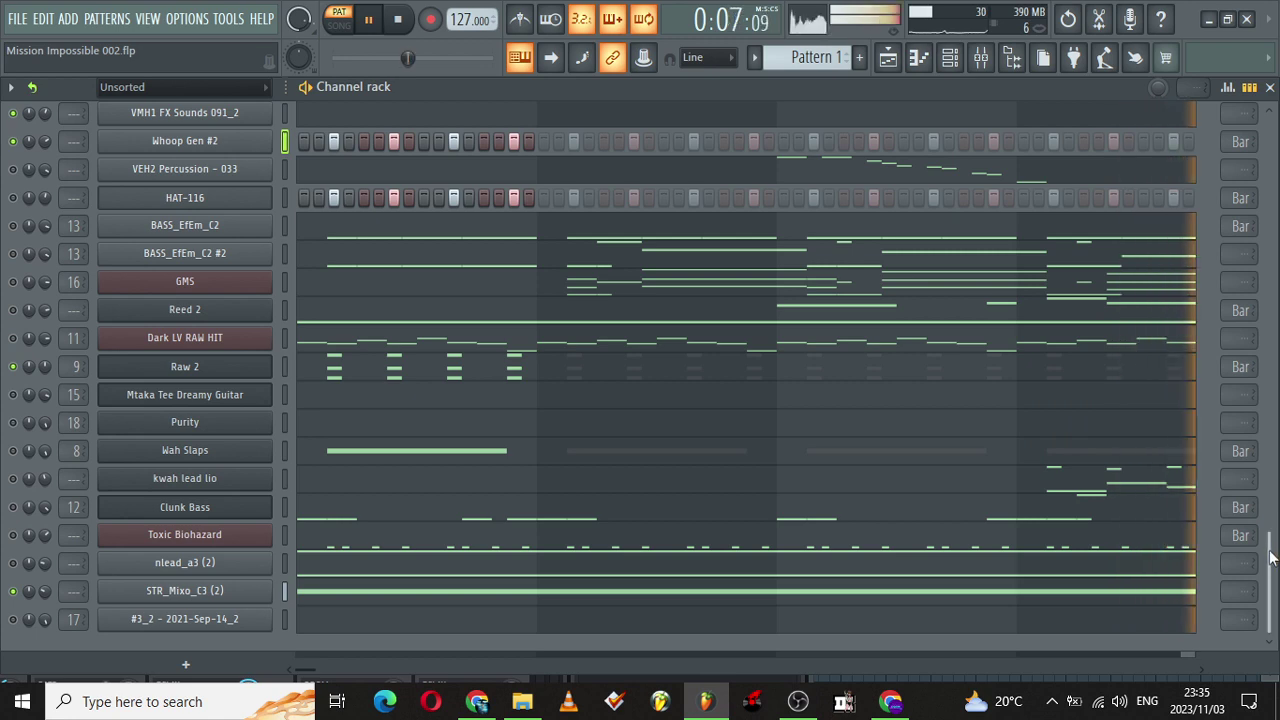
{"action": "left_click_drag", "start_coordinate": [1270, 560], "coordinate": [1268, 520]}
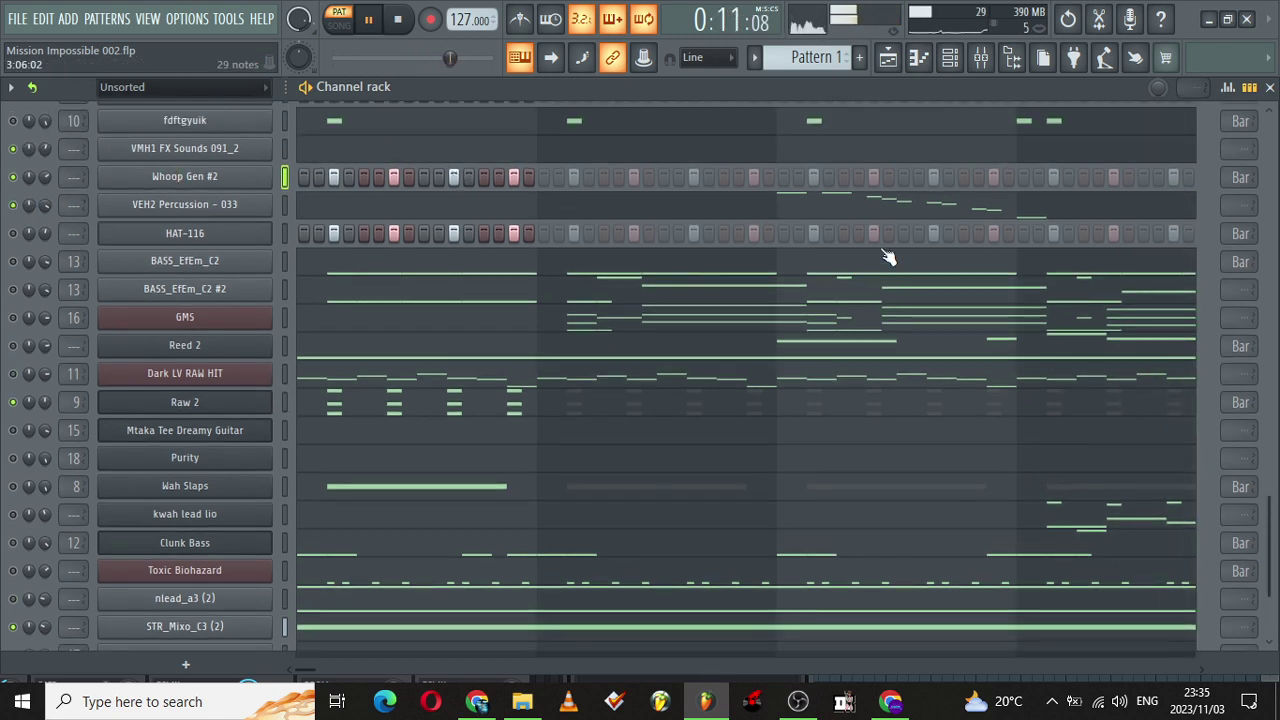
{"action": "left_click_drag", "start_coordinate": [1270, 543], "coordinate": [743, 255]}
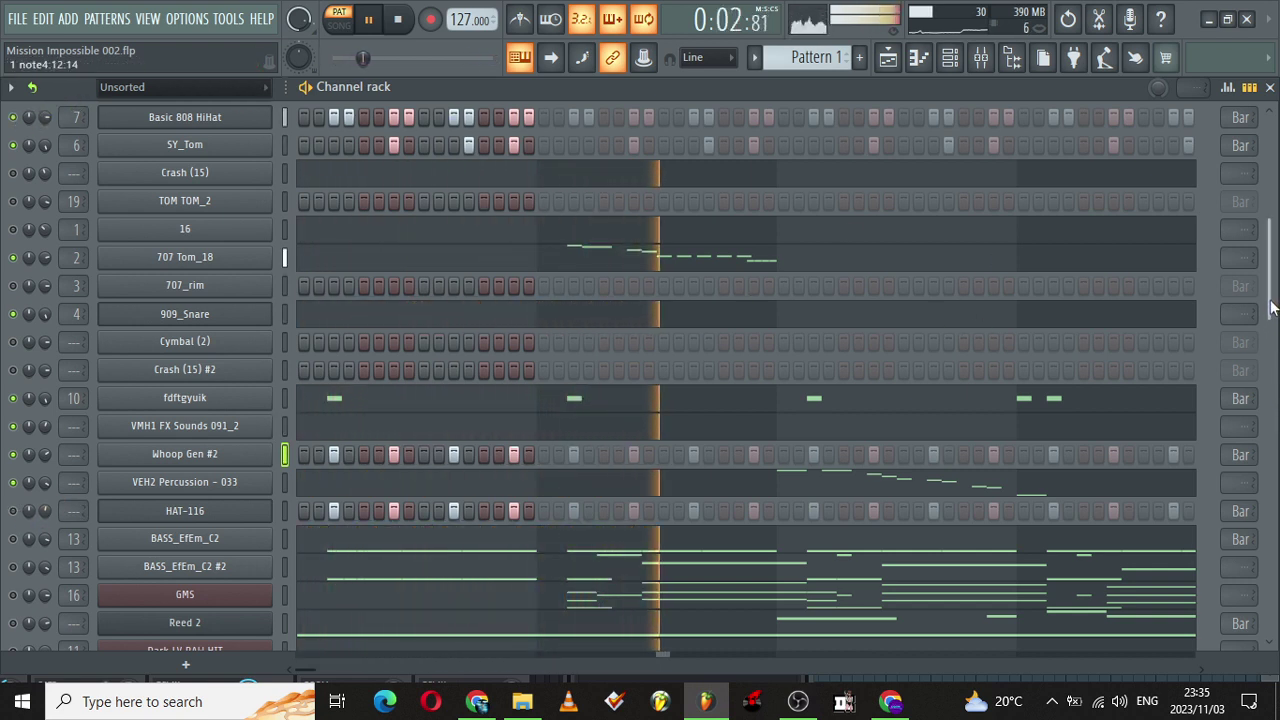
{"action": "scroll", "coordinate": [278, 168], "scroll_direction": "up", "scroll_amount": 3}
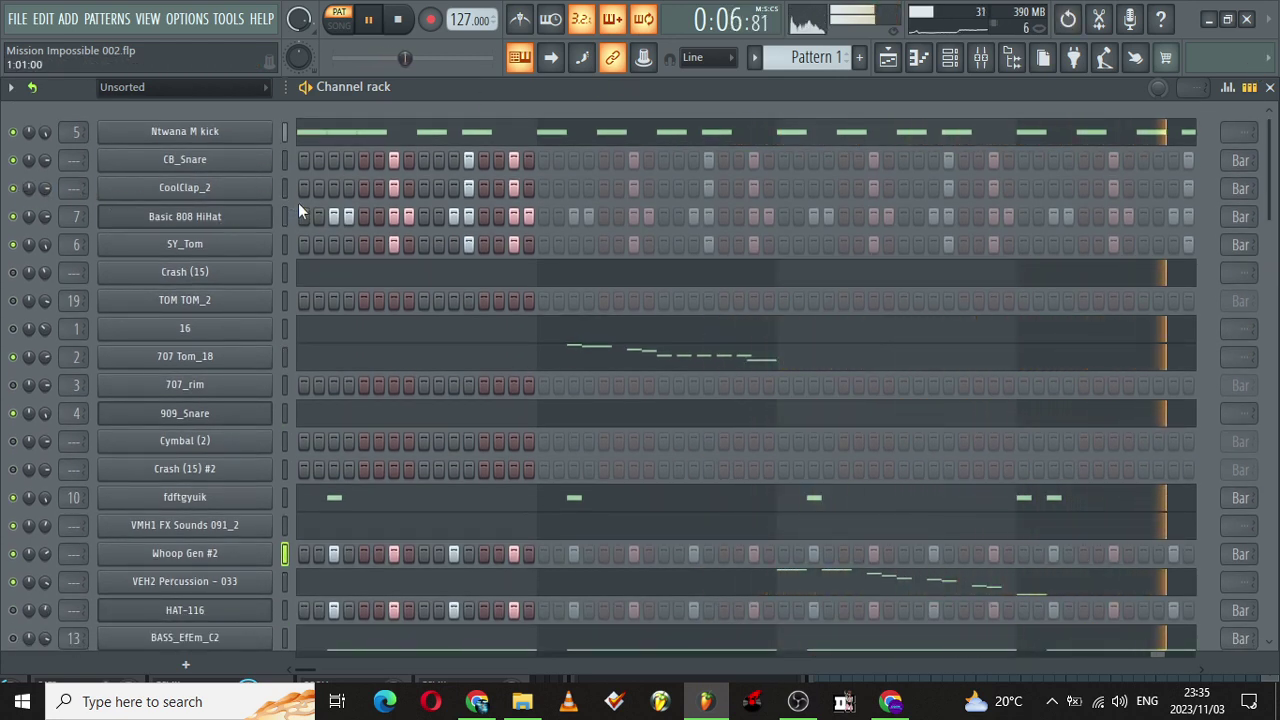
{"action": "left_click", "coordinate": [234, 189]}
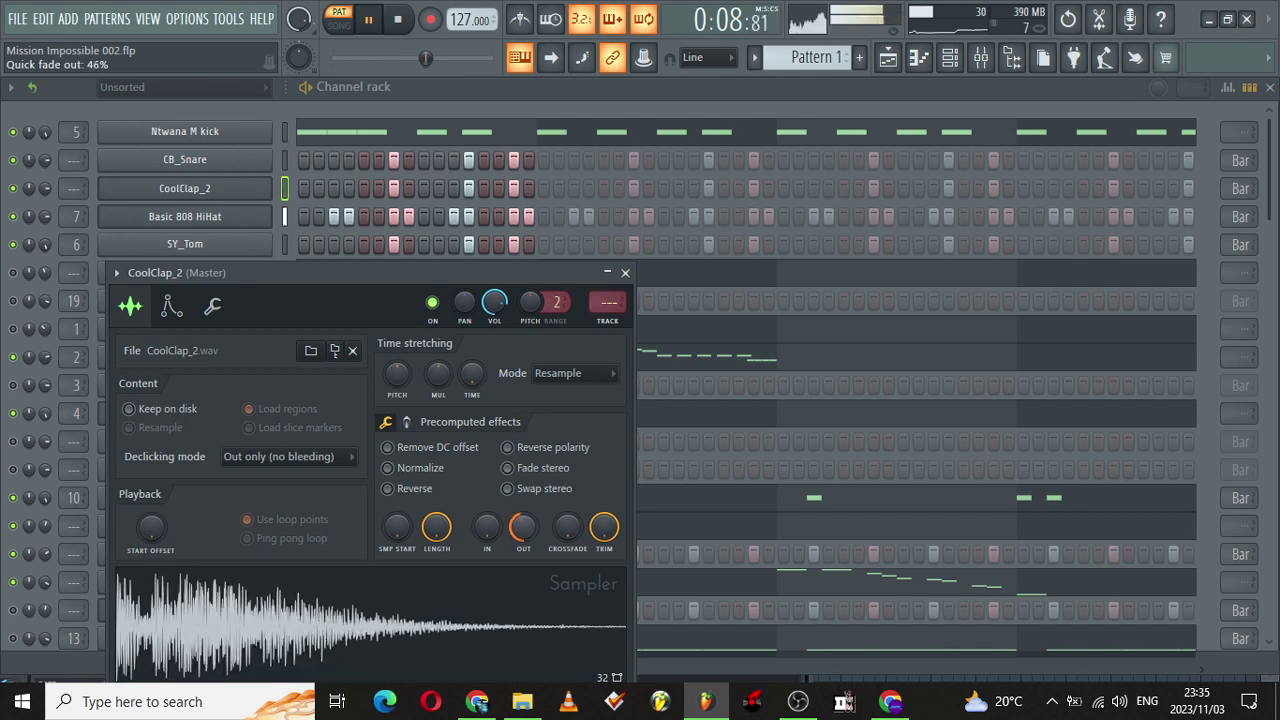
Step: Set the loop point of the Reed 2 notes to Don't loop in the piano roll and return to the channel rack
{"action": "left_click_drag", "start_coordinate": [1271, 172], "coordinate": [1271, 592]}
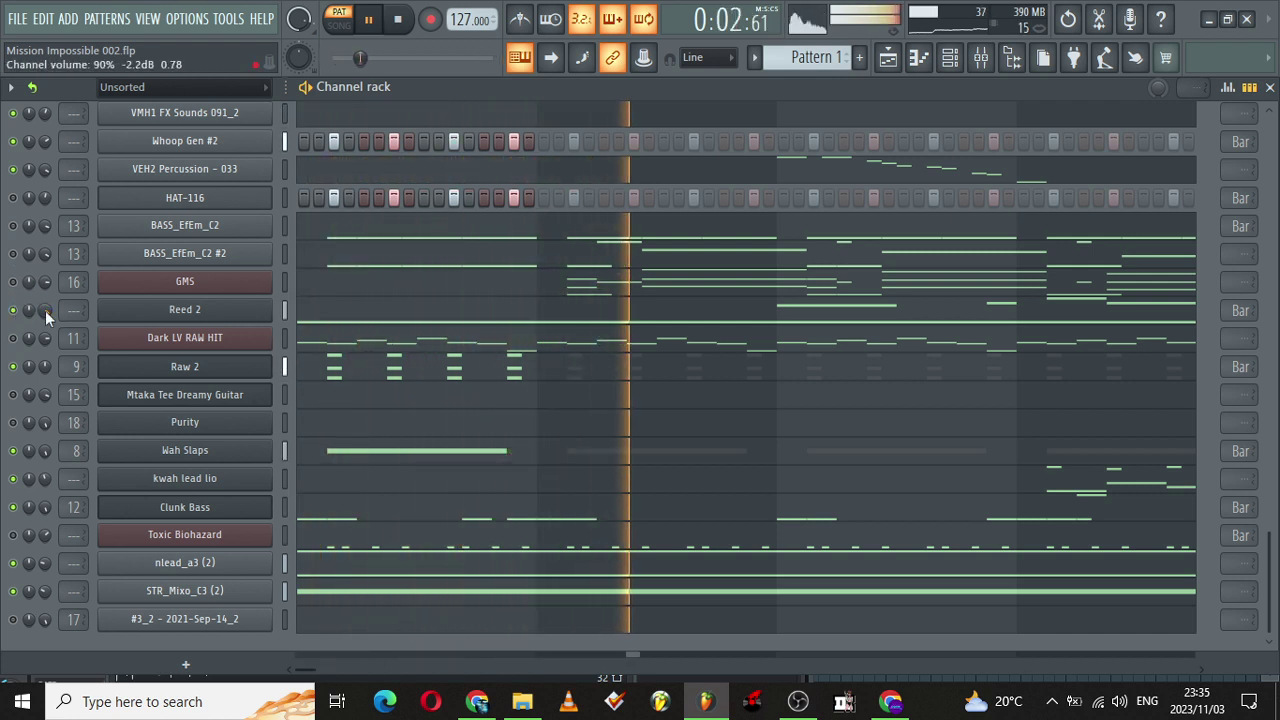
{"action": "left_click", "coordinate": [513, 320]}
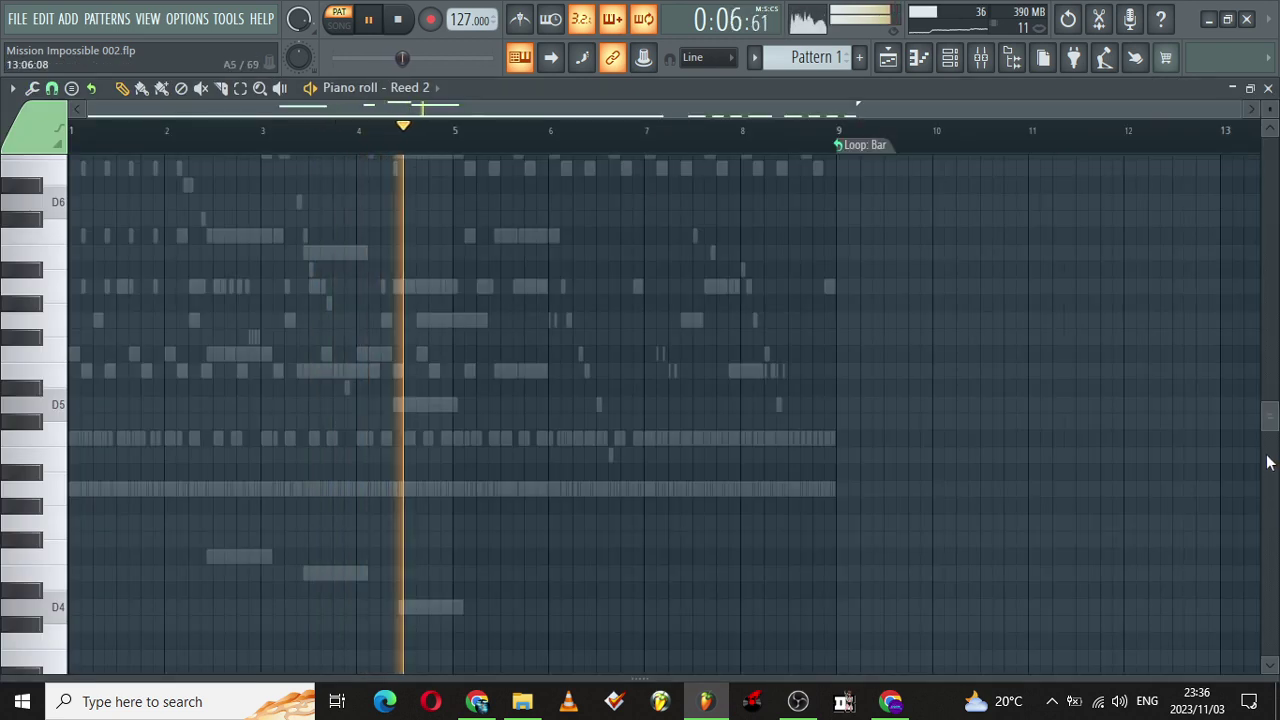
{"action": "left_click_drag", "start_coordinate": [1266, 414], "coordinate": [1267, 617]}
{"action": "left_click", "coordinate": [868, 146]}
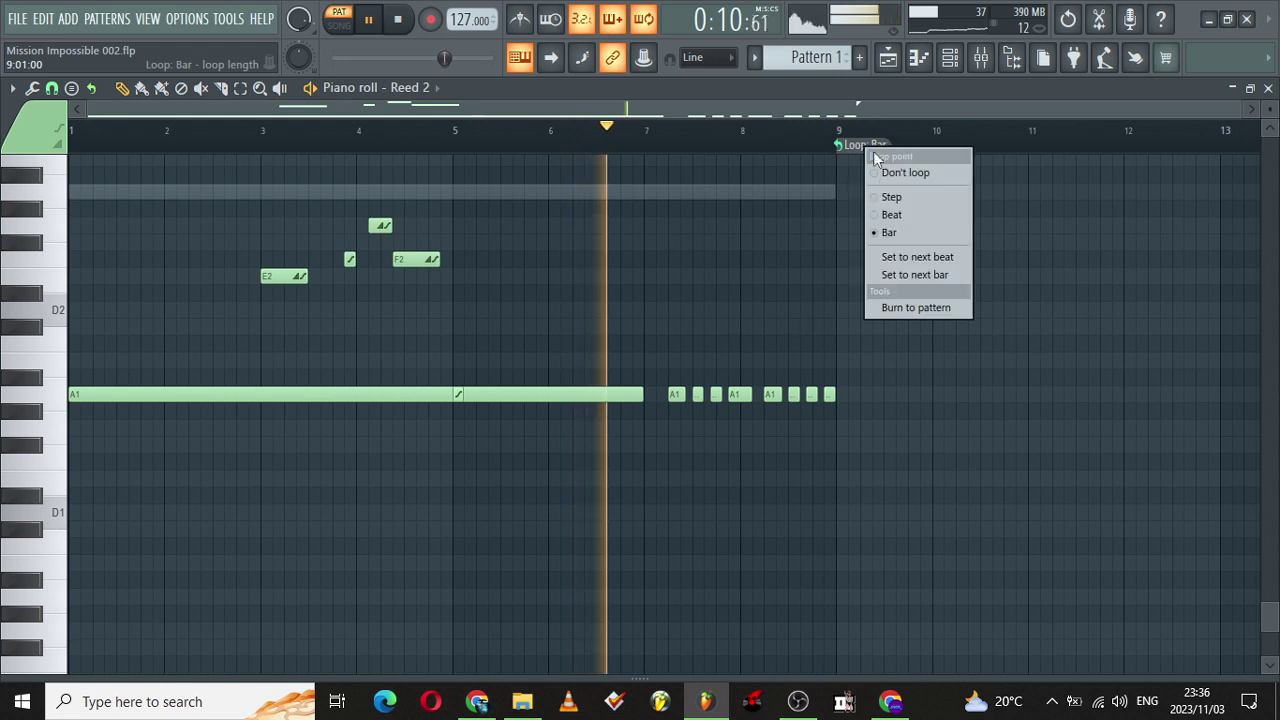
{"action": "left_click", "coordinate": [885, 171]}
{"action": "left_click", "coordinate": [950, 60]}
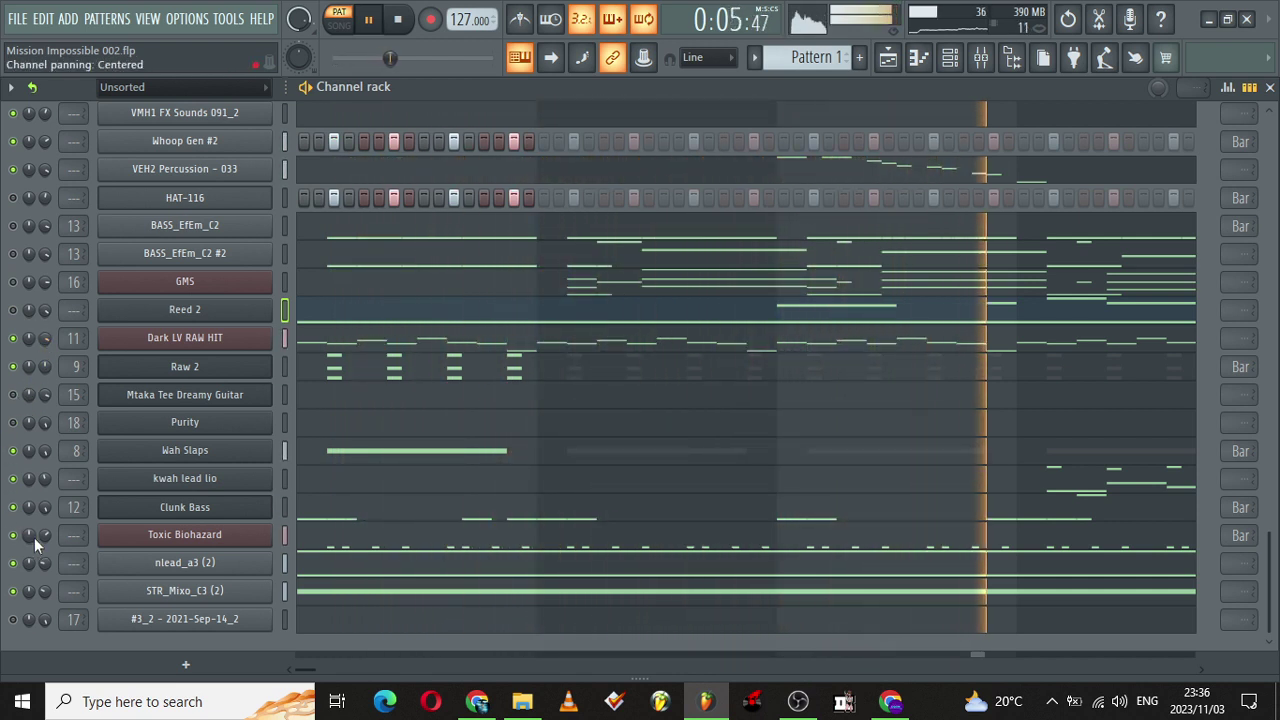
Step: Adjust the channel volumes of Toxic Biohazard, BASS_EfEm_C2 and Dark LV RAW HIT, and unmute the Crash (15) and 16 channels
{"action": "left_click_drag", "start_coordinate": [45, 535], "coordinate": [45, 521]}
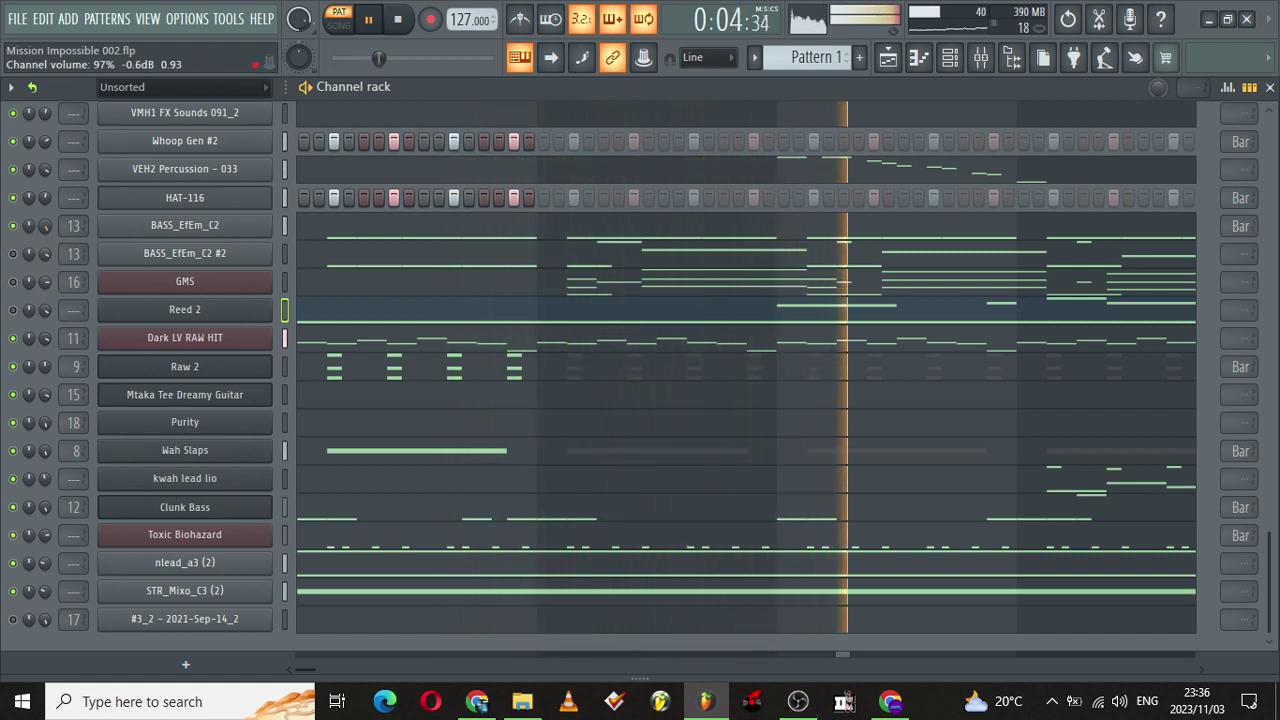
{"action": "left_click_drag", "start_coordinate": [44, 230], "coordinate": [44, 210]}
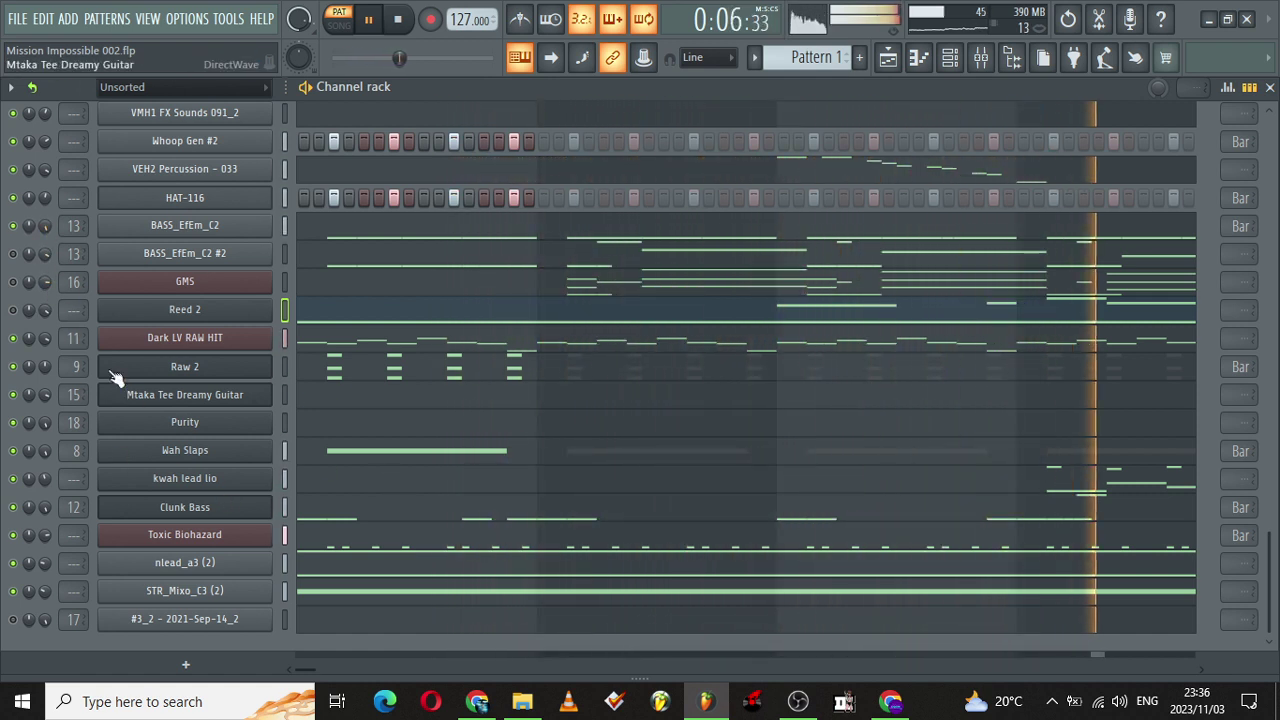
{"action": "left_click_drag", "start_coordinate": [45, 338], "coordinate": [45, 330]}
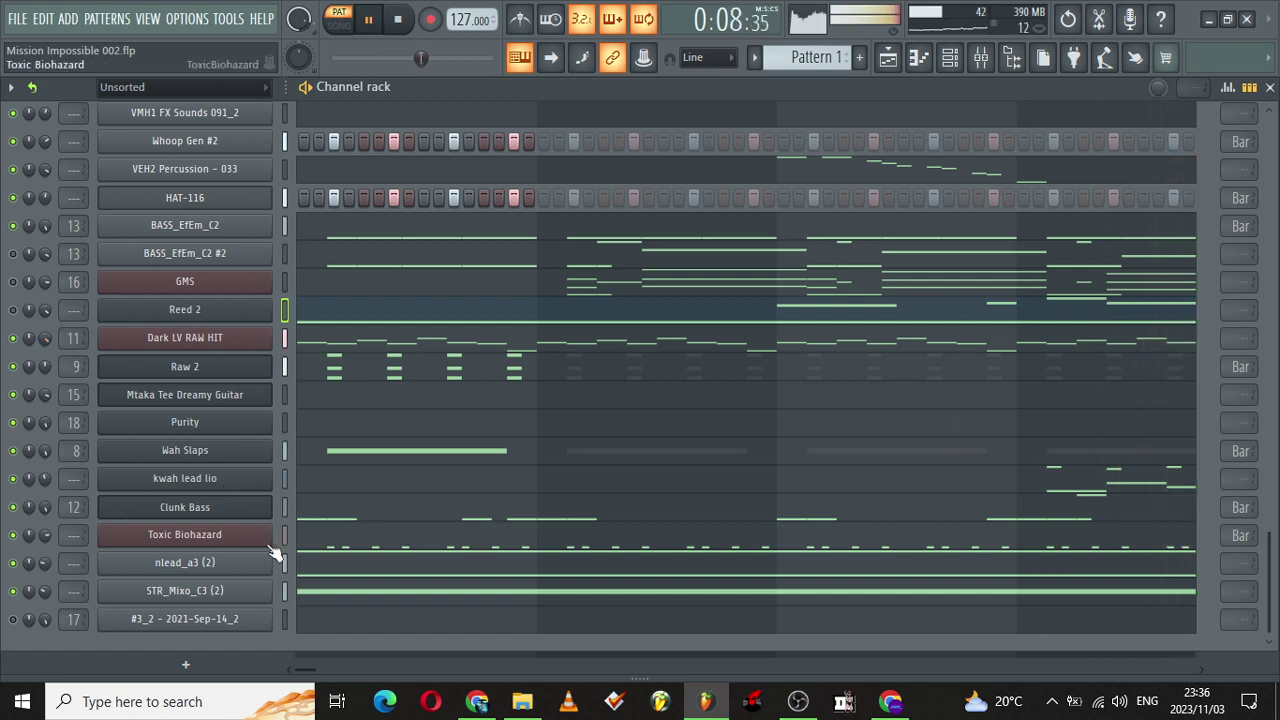
{"action": "left_click_drag", "start_coordinate": [1268, 575], "coordinate": [1219, 387]}
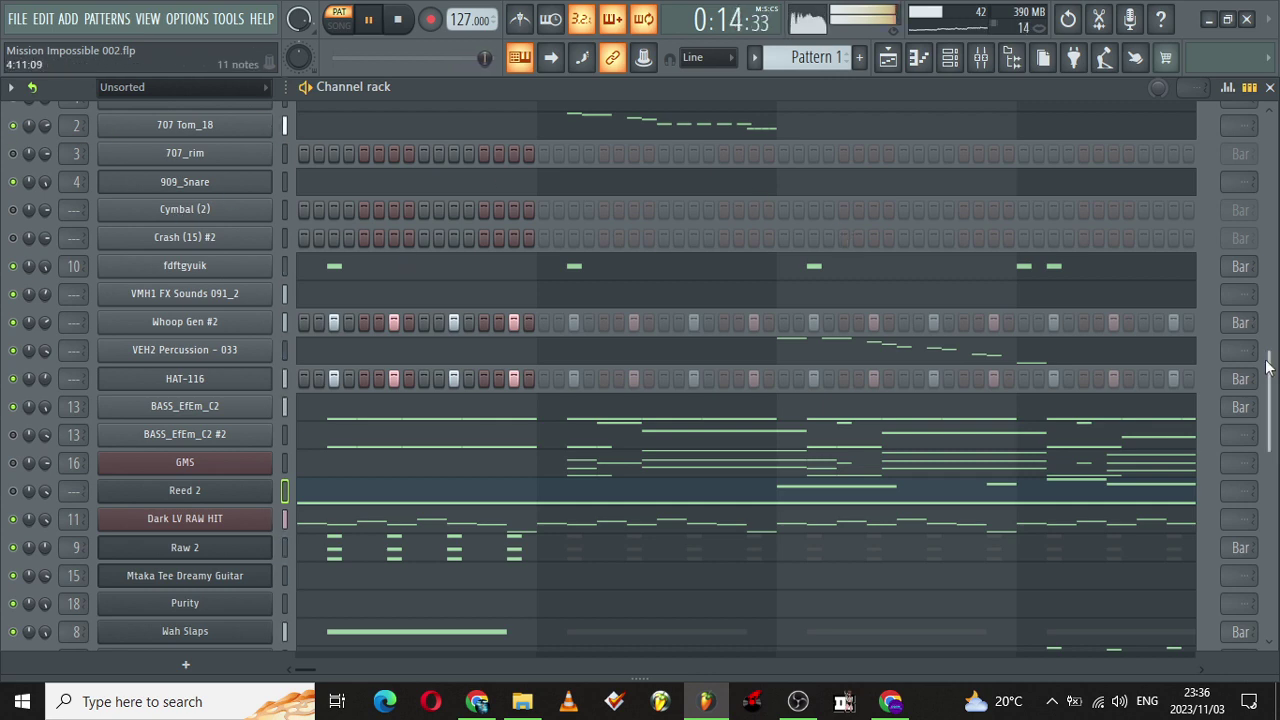
{"action": "left_click_drag", "start_coordinate": [1267, 363], "coordinate": [1260, 23]}
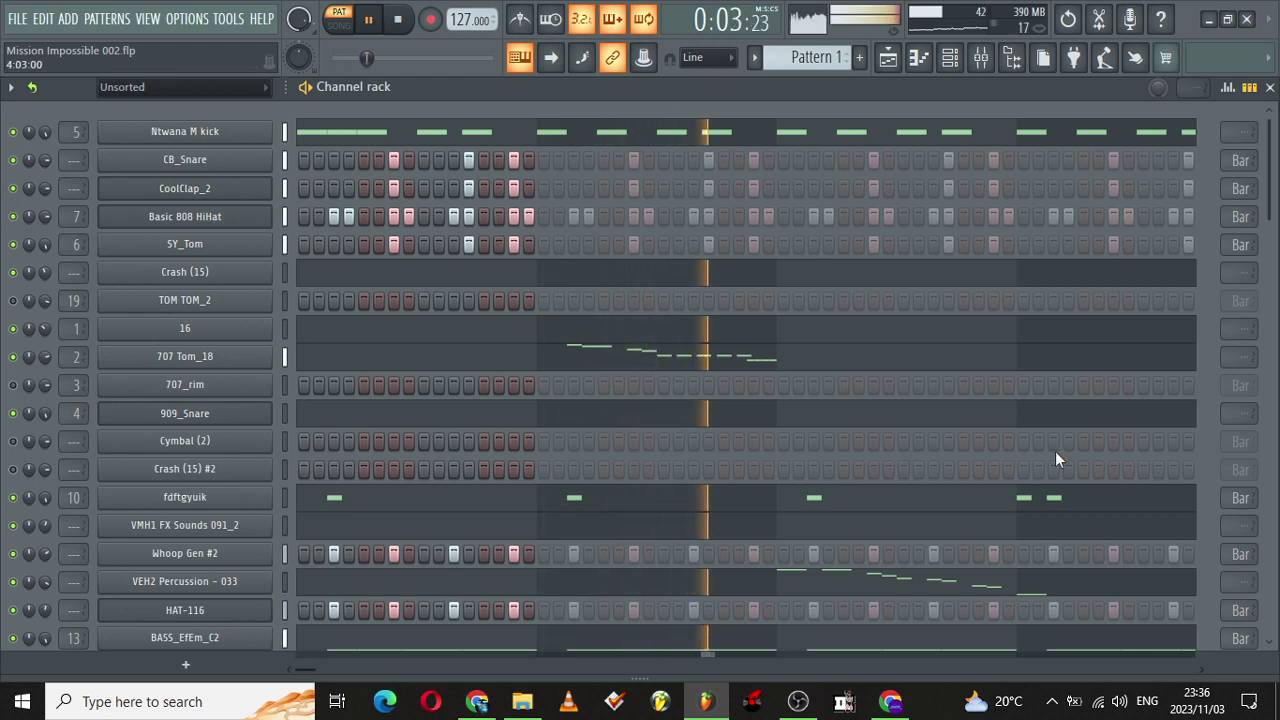
Step: Switch playback from BASS_EfEm_C2 to BASS_EfEm_C2 #2 and review the second bass's notes in the piano roll
{"action": "left_click_drag", "start_coordinate": [1268, 170], "coordinate": [1268, 527]}
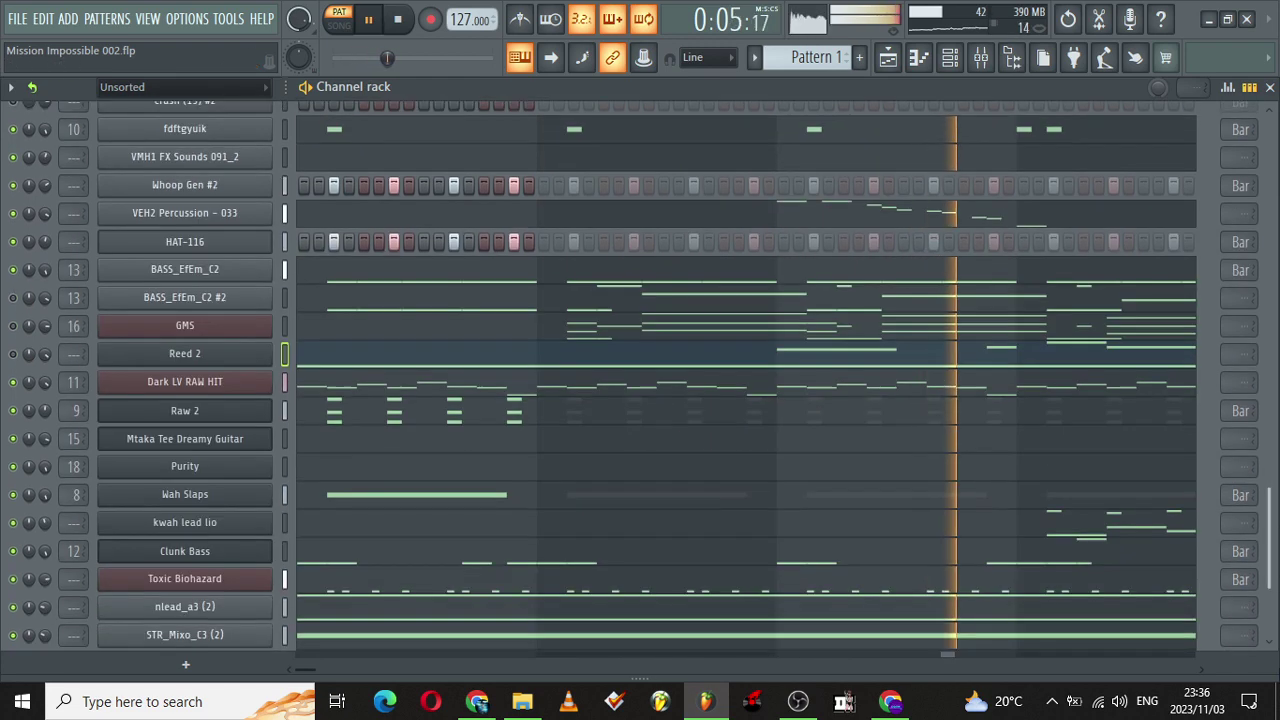
{"action": "scroll", "coordinate": [763, 449], "scroll_direction": "down", "scroll_amount": 1}
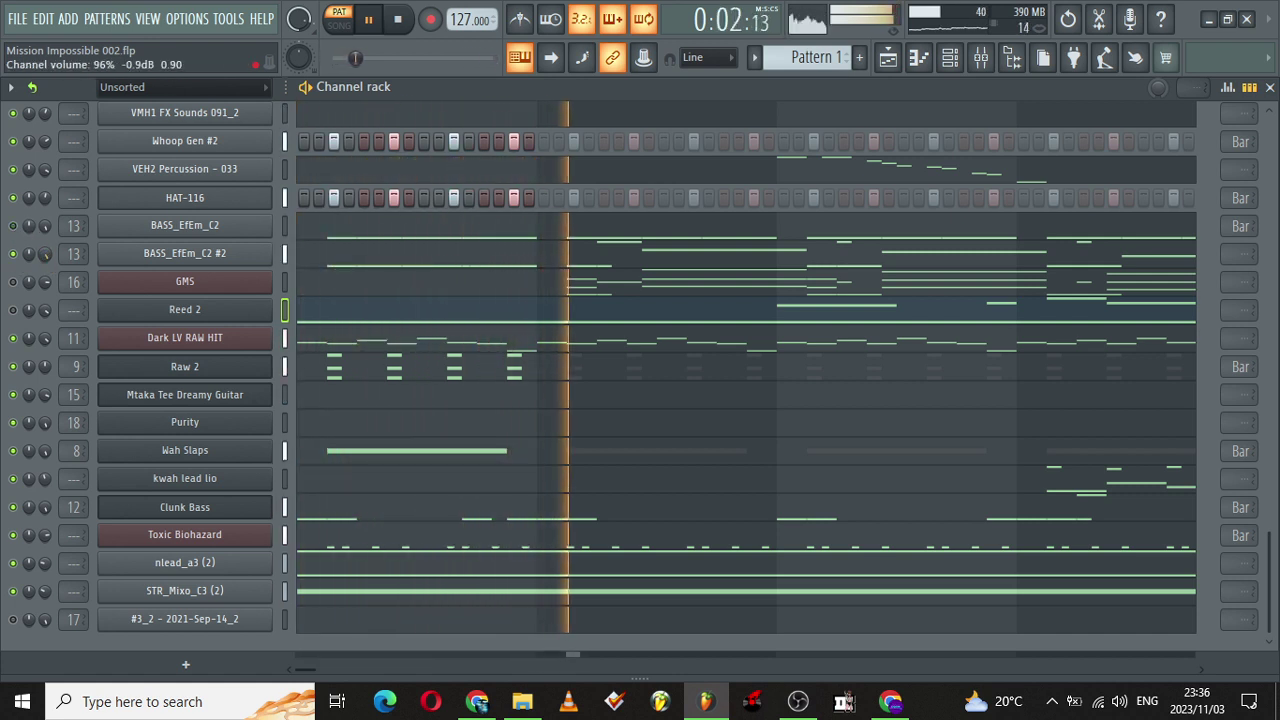
{"action": "left_click", "coordinate": [660, 263]}
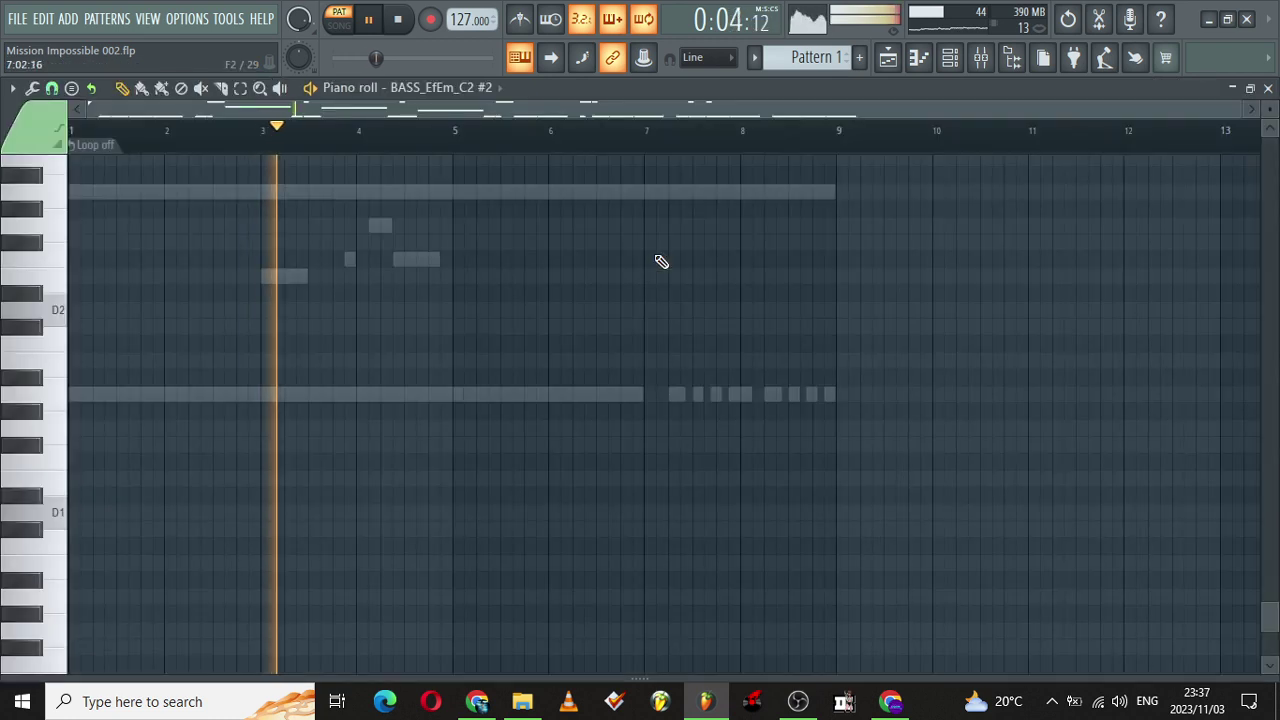
{"action": "scroll", "coordinate": [1262, 523], "scroll_direction": "up", "scroll_amount": 1}
{"action": "left_click_drag", "start_coordinate": [1262, 517], "coordinate": [1264, 454]}
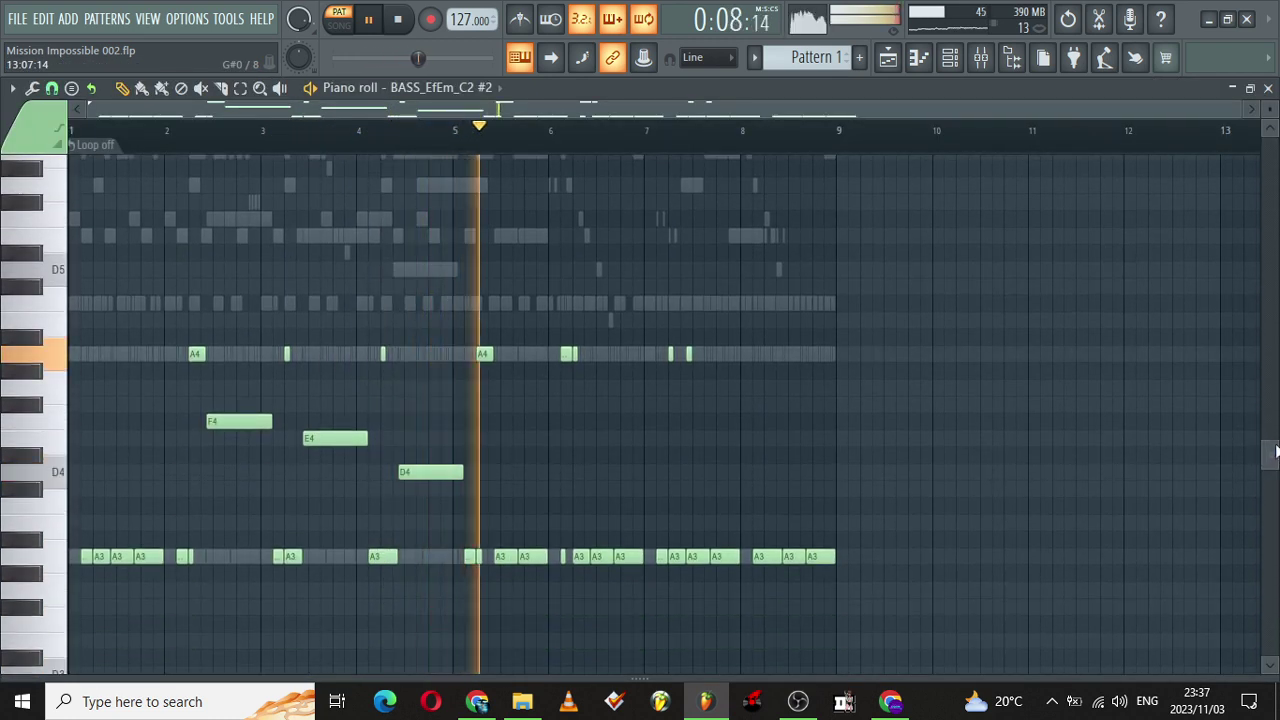
{"action": "left_click", "coordinate": [951, 58]}
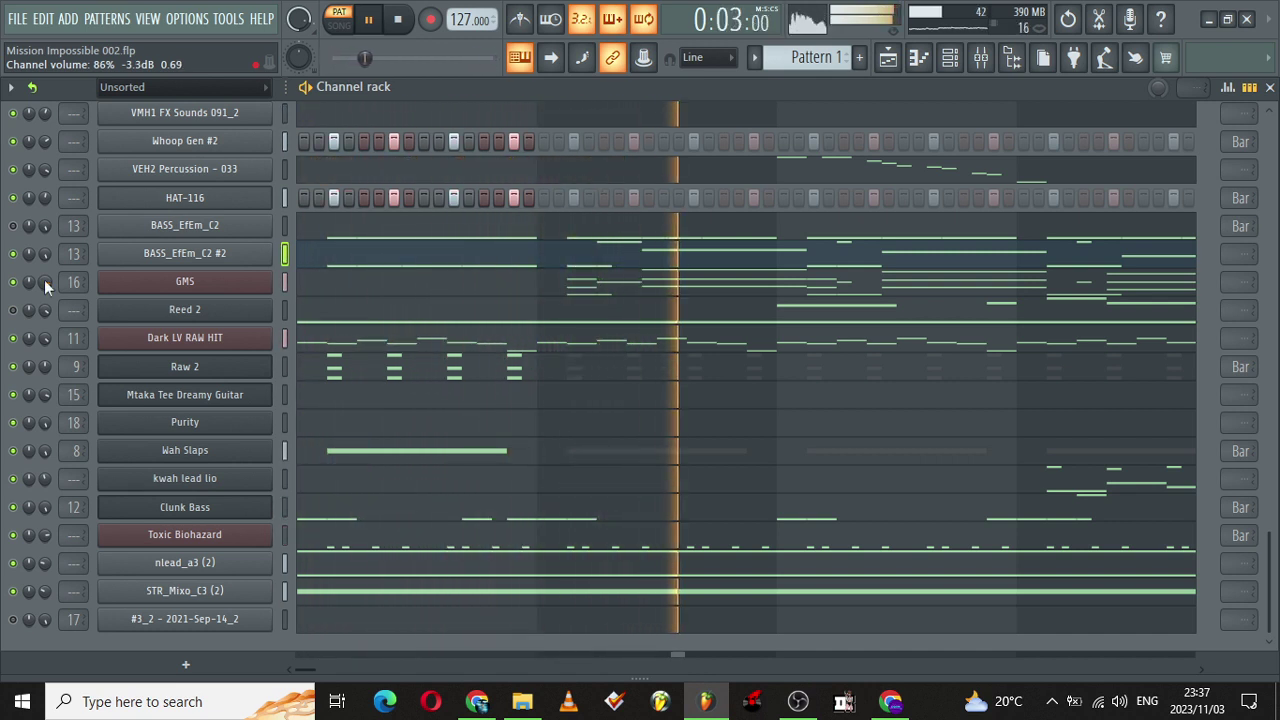
Step: Adjust the GMS channel's volume and audition Pattern 1 with the kick and most drum channels muted
{"action": "left_click_drag", "start_coordinate": [46, 284], "coordinate": [46, 279]}
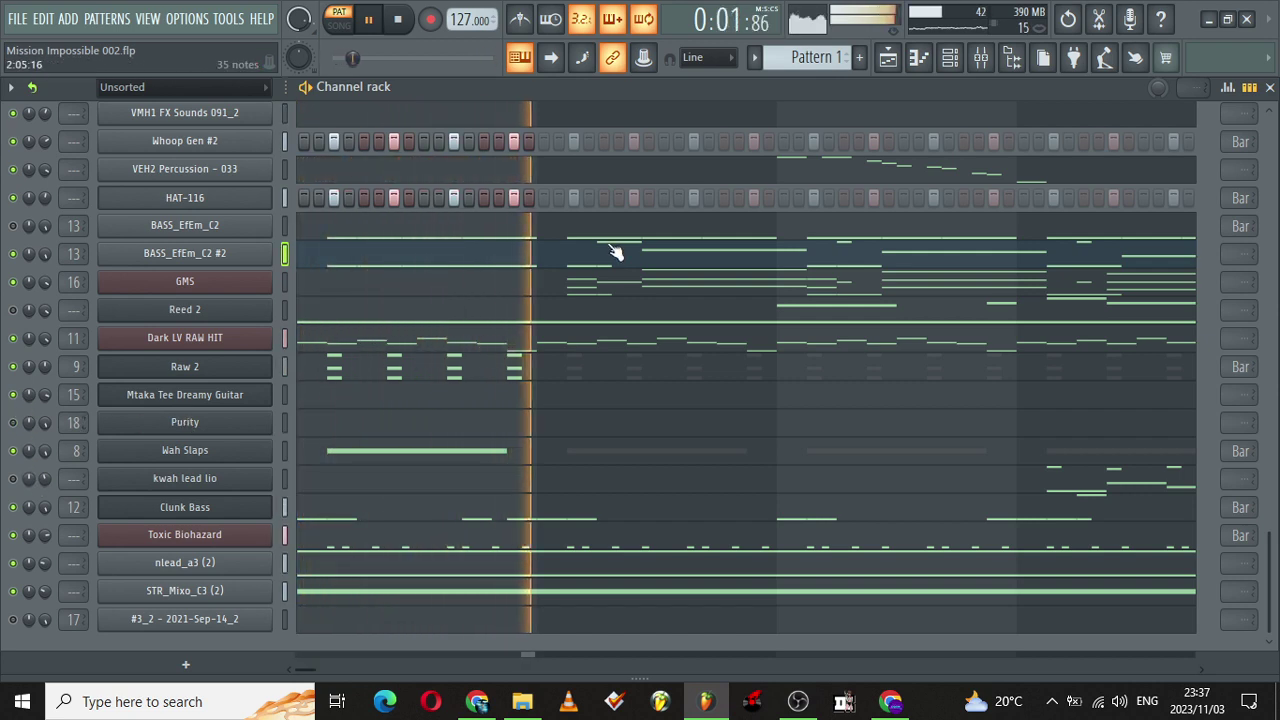
{"action": "left_click_drag", "start_coordinate": [1270, 573], "coordinate": [1246, 8]}
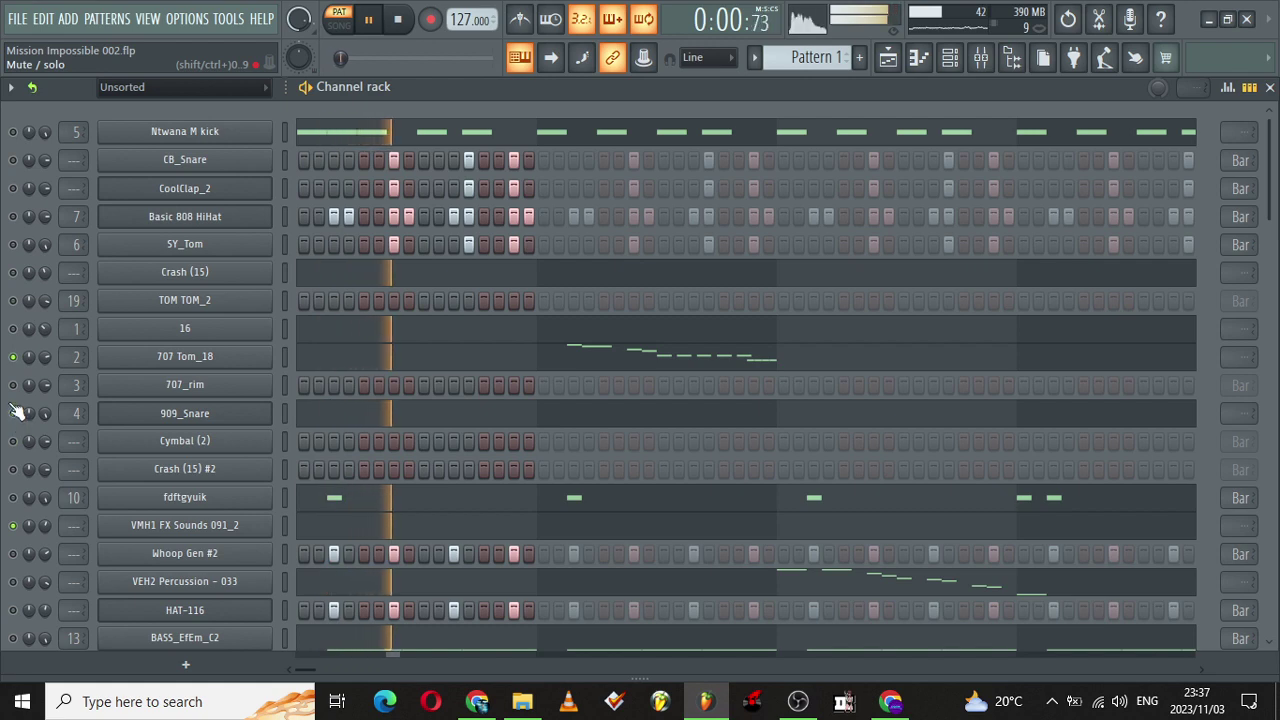
{"action": "scroll", "coordinate": [1163, 655], "scroll_direction": "down", "scroll_amount": 5}
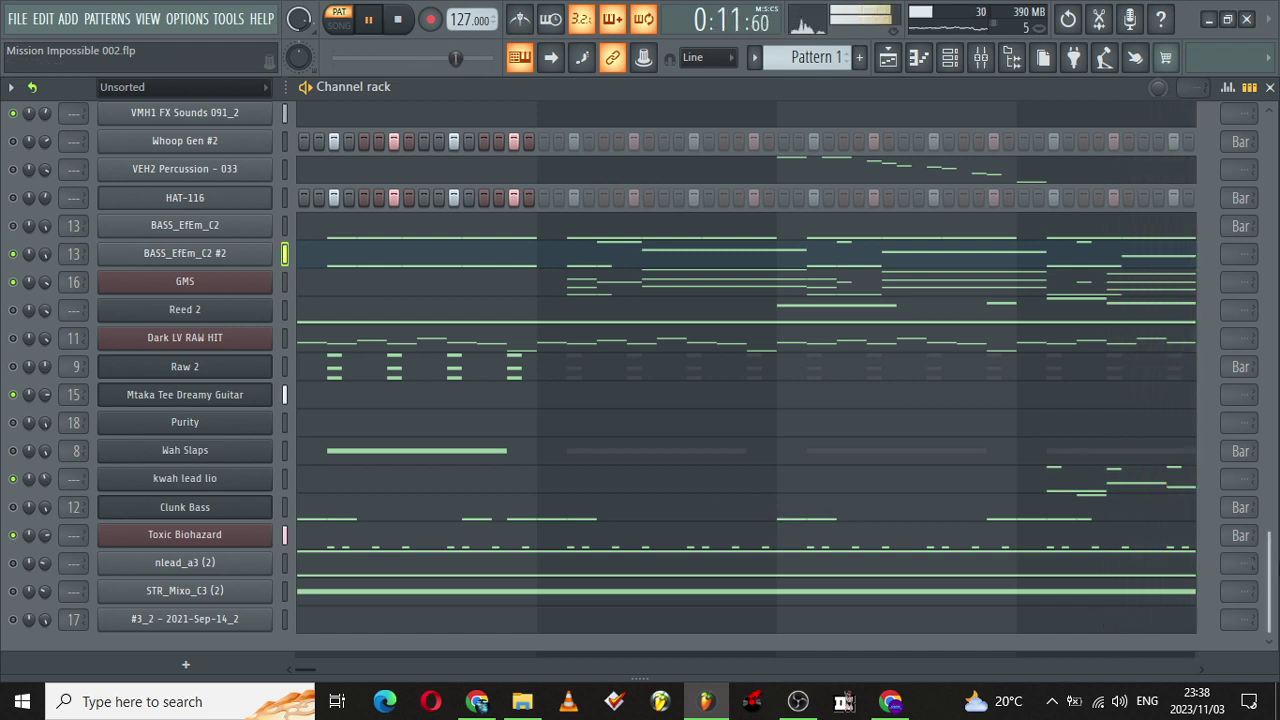
{"action": "left_click_drag", "start_coordinate": [1270, 566], "coordinate": [1216, 102]}
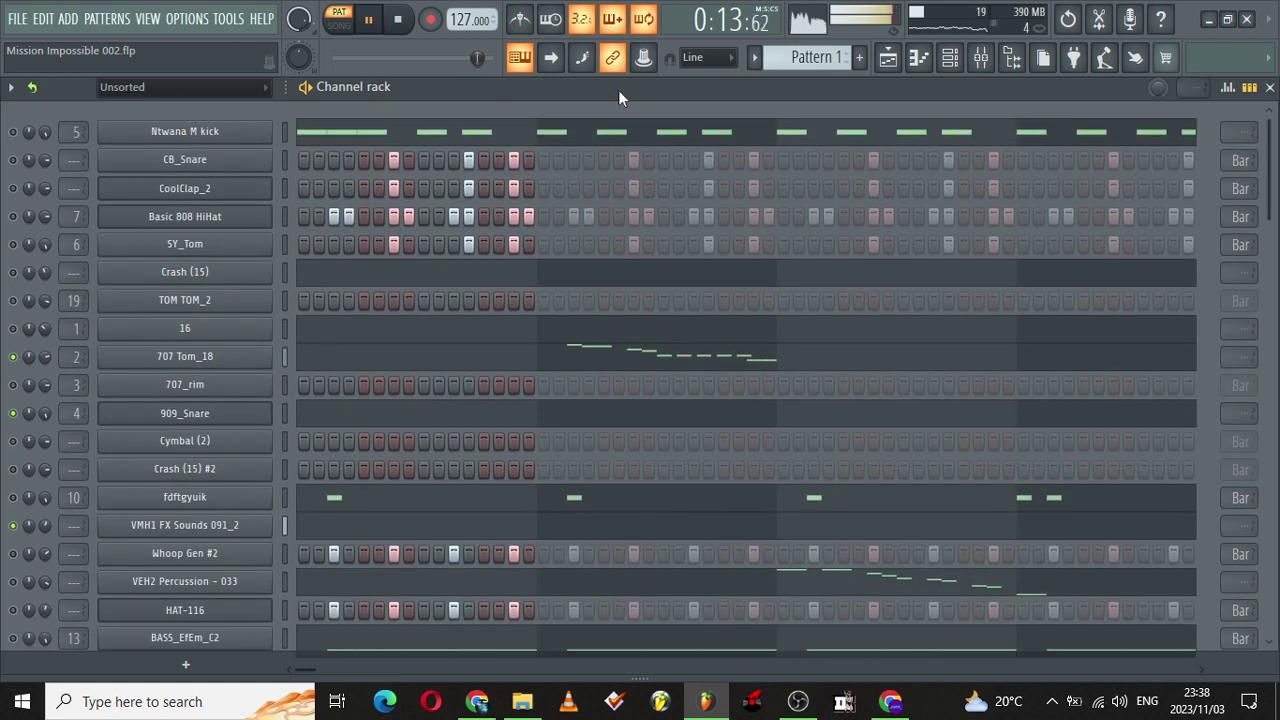
{"action": "key", "text": "space"}
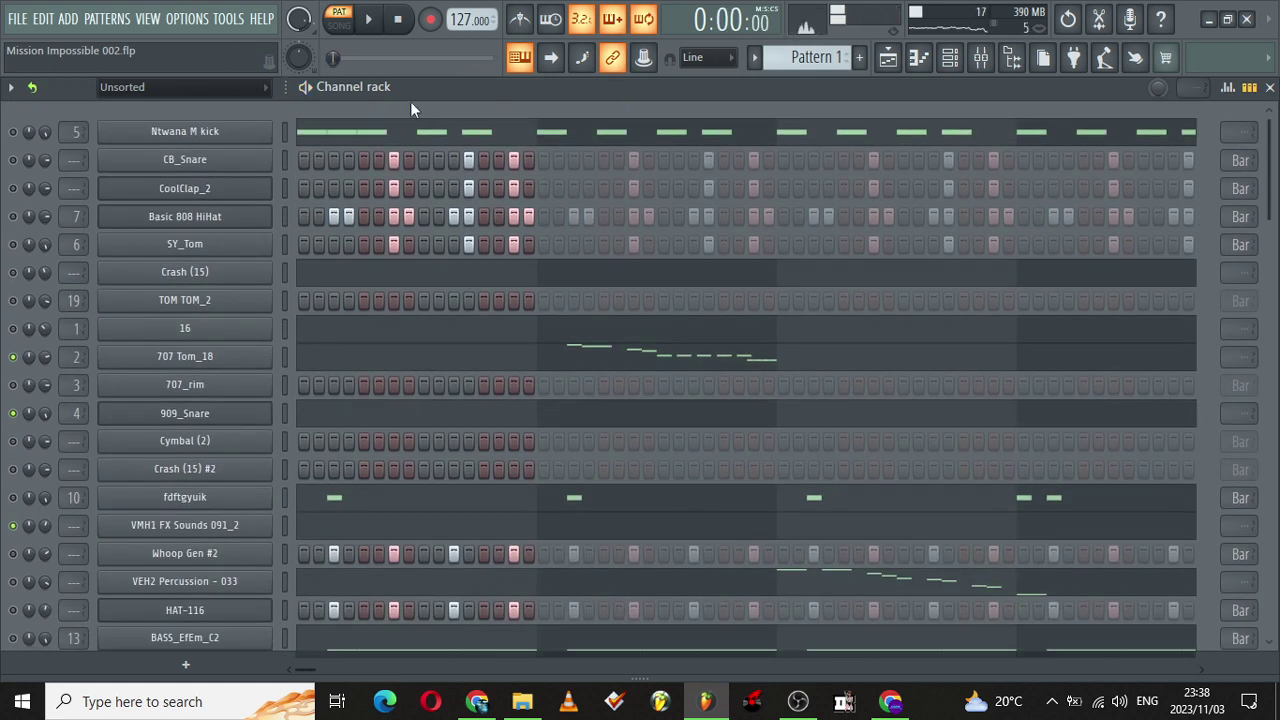
Step: Solo the Ntwana M kick channel and play it with its sampler settings open
{"action": "right_click", "coordinate": [13, 132]}
{"action": "left_click", "coordinate": [27, 146]}
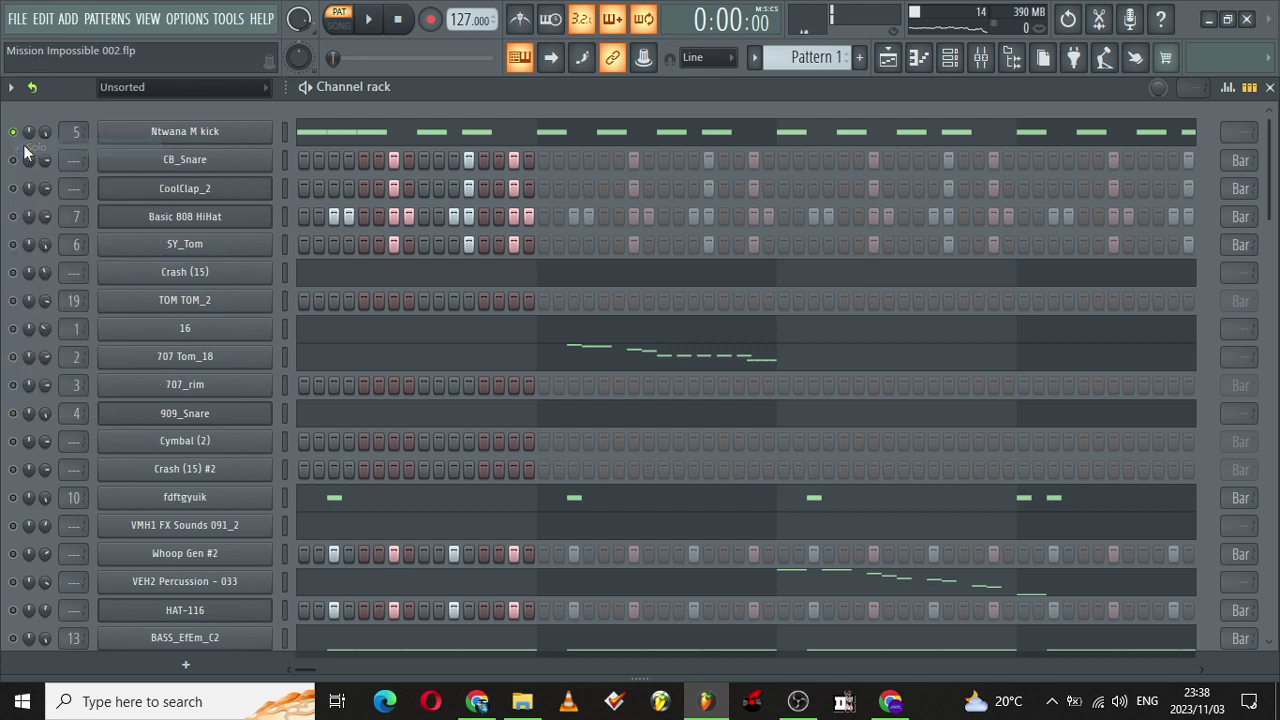
{"action": "left_click", "coordinate": [172, 138]}
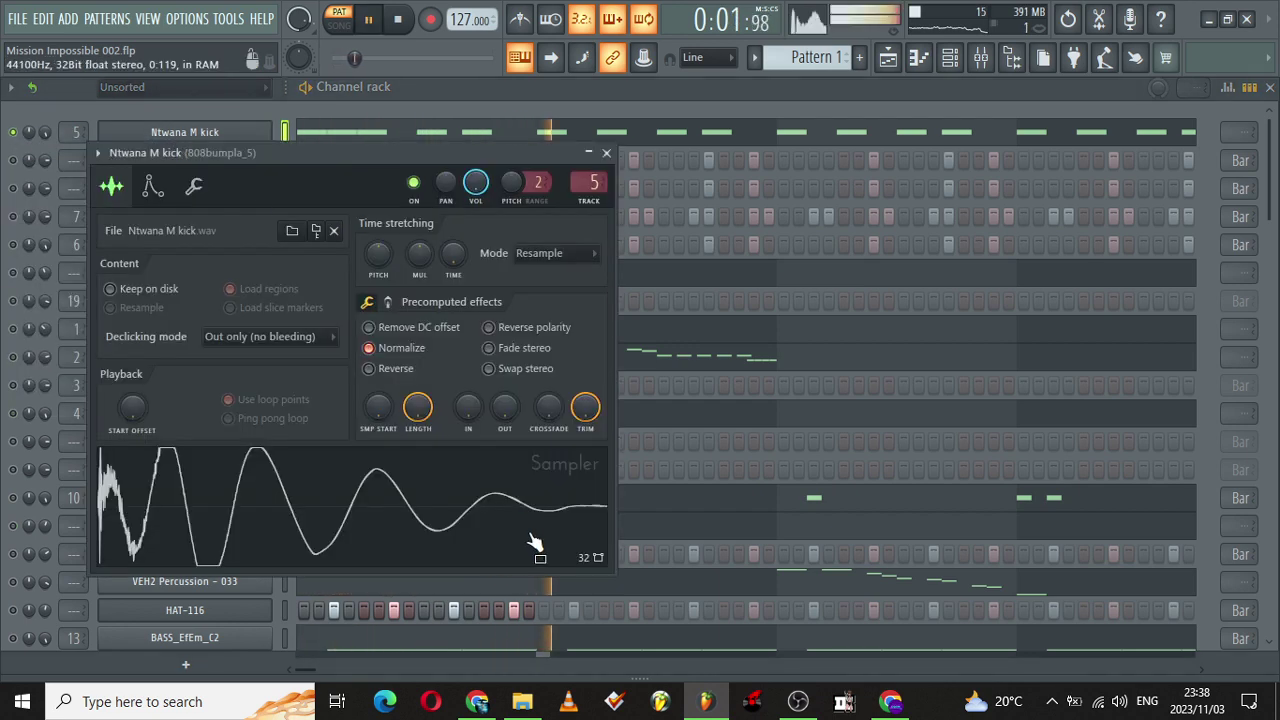
Step: Inspect the Fruity Blood Overdrive effect on the kick's mixer track 808bumpla_5
{"action": "left_click", "coordinate": [981, 57]}
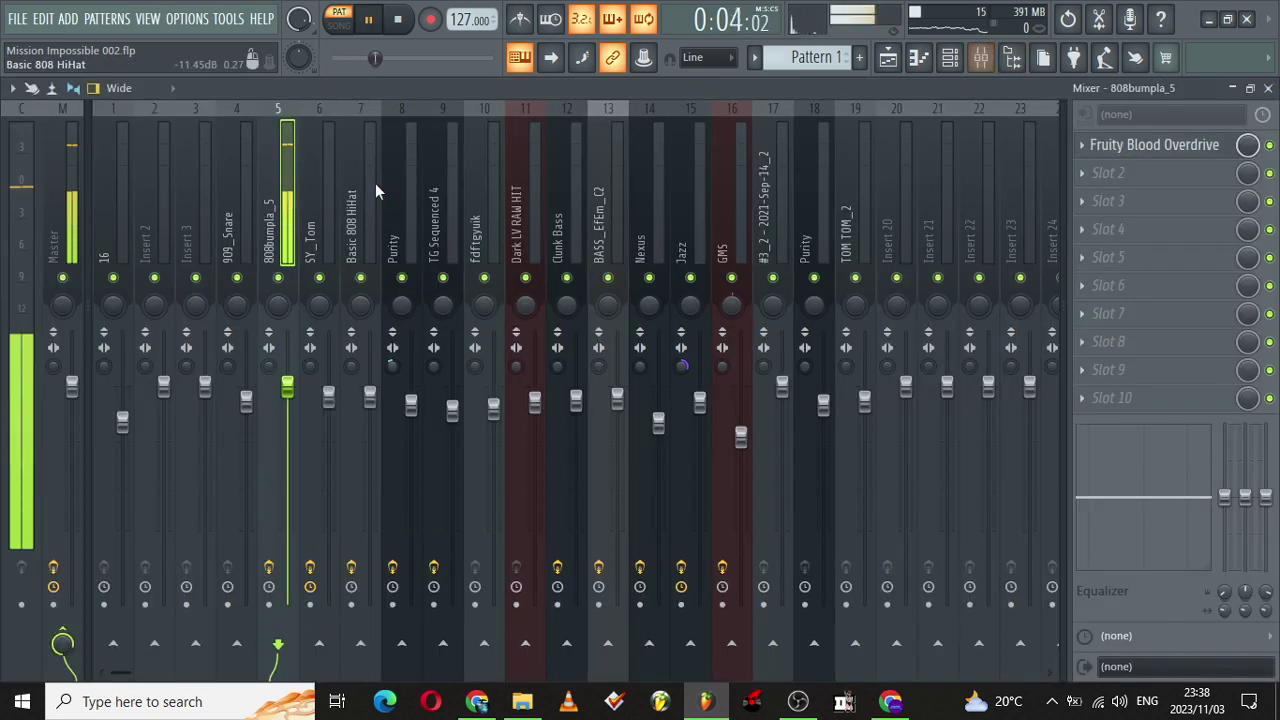
{"action": "left_click", "coordinate": [1160, 146]}
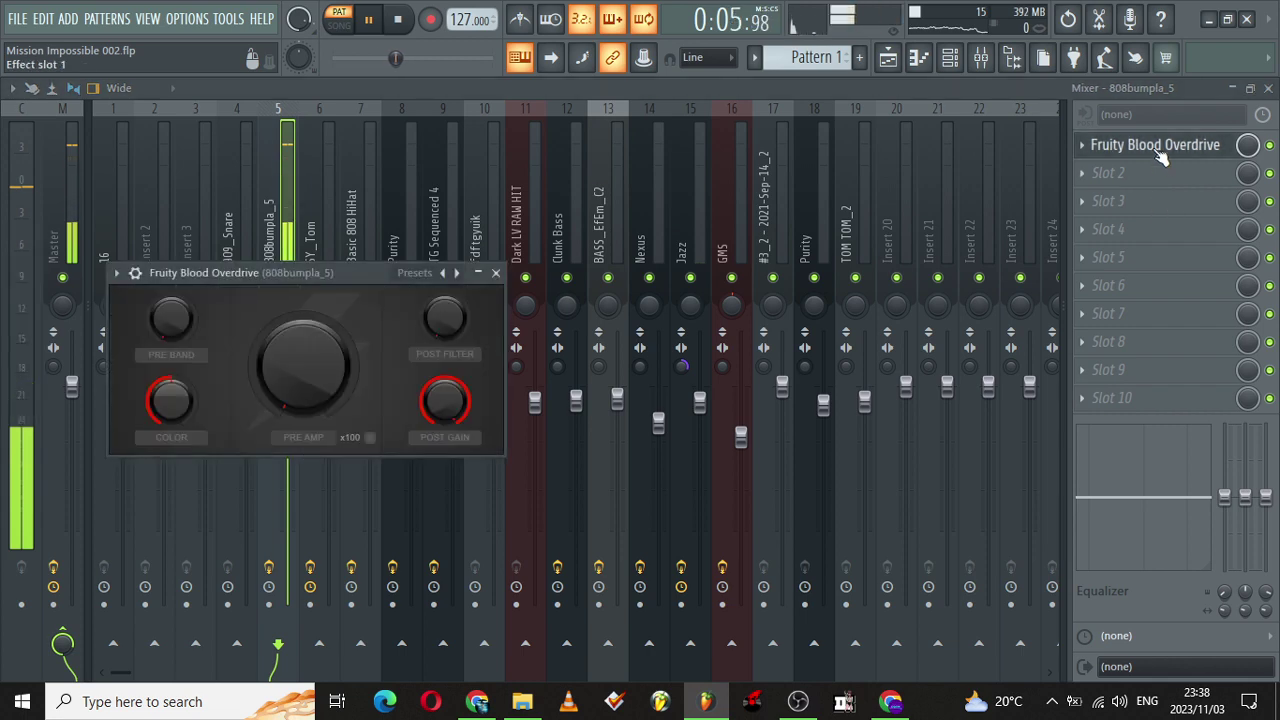
{"action": "left_click", "coordinate": [1160, 146]}
Step: Load the saved akiid domb kick_8 mixer track state onto the kick's mixer track 5
{"action": "right_click", "coordinate": [283, 180]}
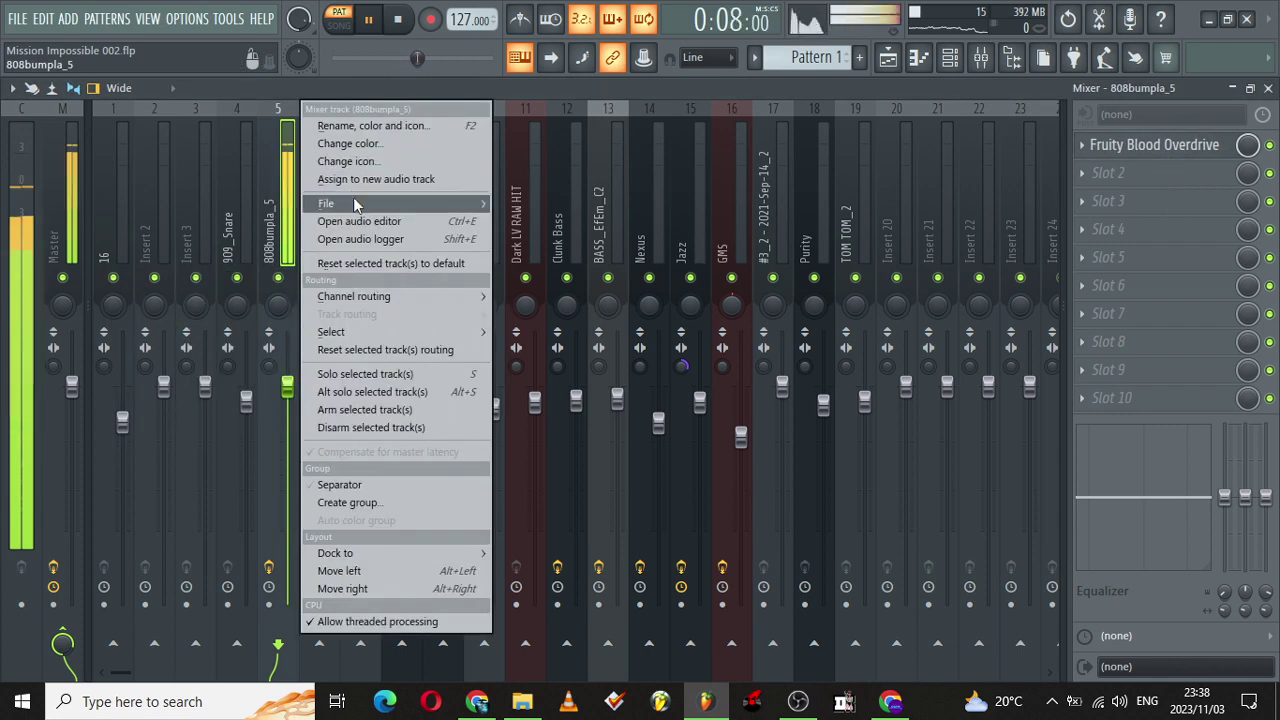
{"action": "mouse_move", "coordinate": [353, 199]}
{"action": "left_click", "coordinate": [547, 202]}
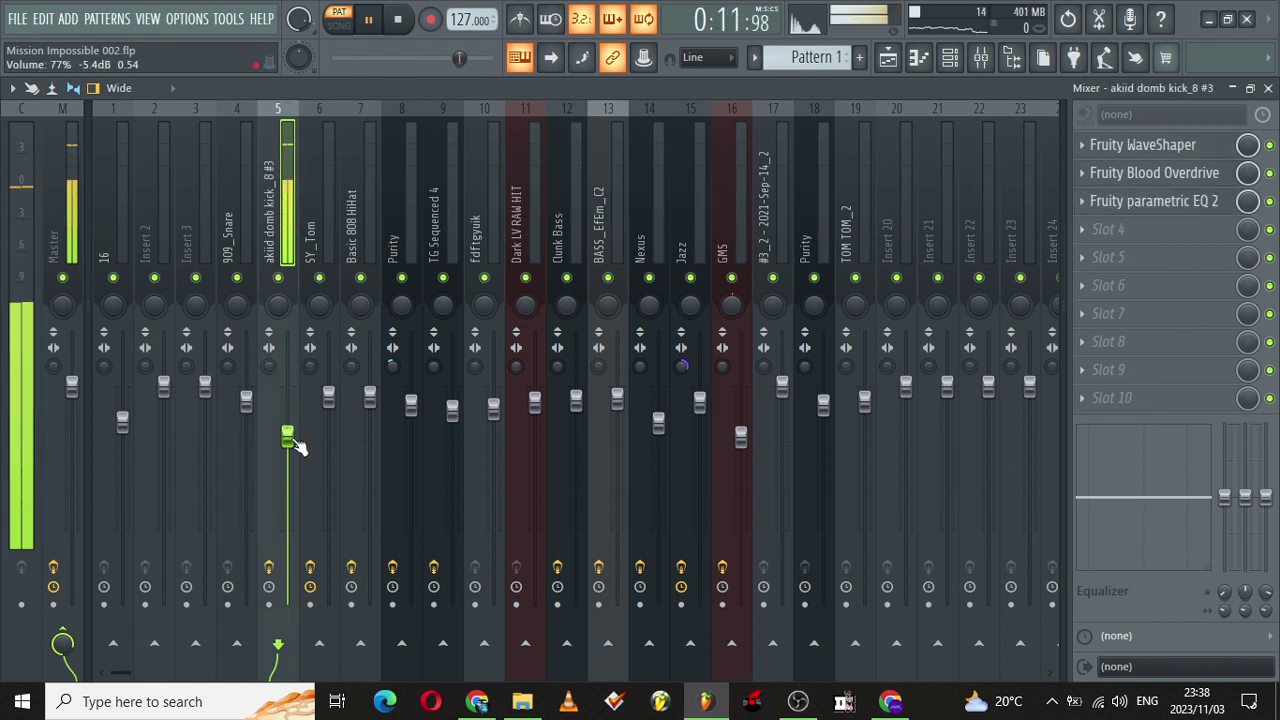
Step: Reset the volume of the kick's mixer track 5 and inspect its WaveShaper, Blood Overdrive and Parametric EQ 2 effects
{"action": "right_click", "coordinate": [292, 446]}
{"action": "left_click", "coordinate": [323, 390]}
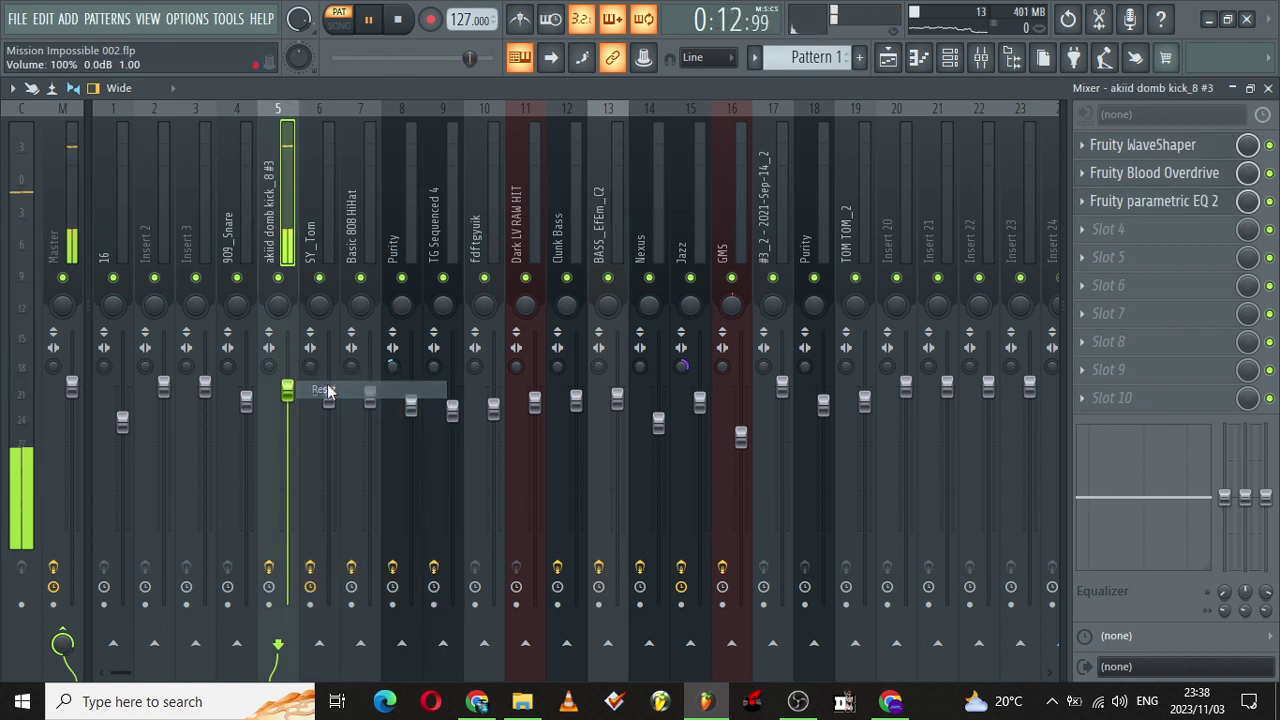
{"action": "left_click", "coordinate": [1145, 148]}
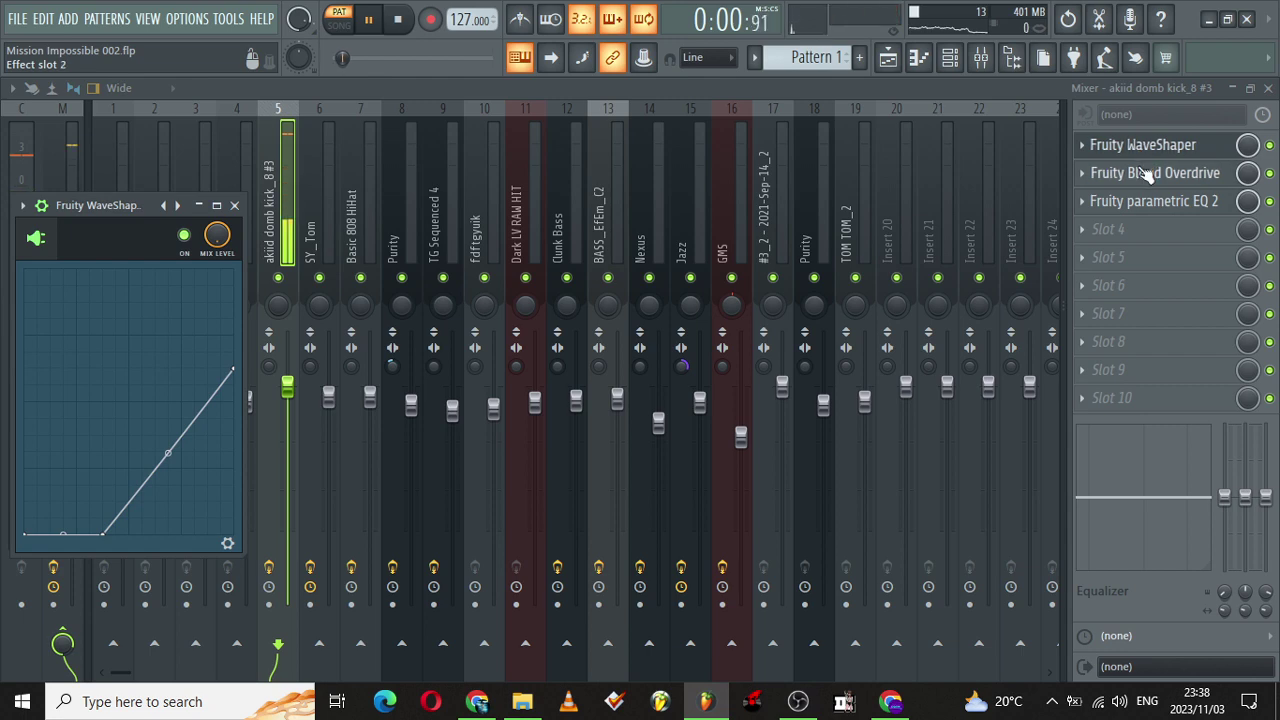
{"action": "left_click", "coordinate": [1147, 173]}
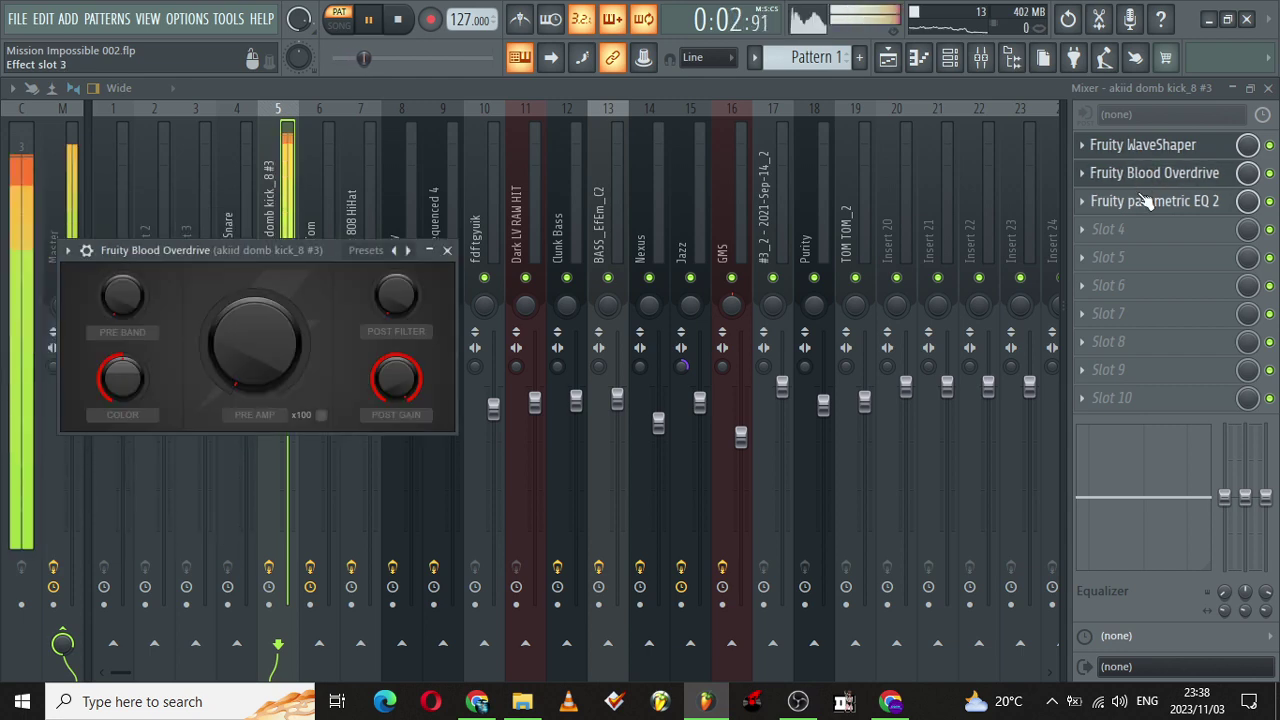
{"action": "left_click", "coordinate": [1150, 201]}
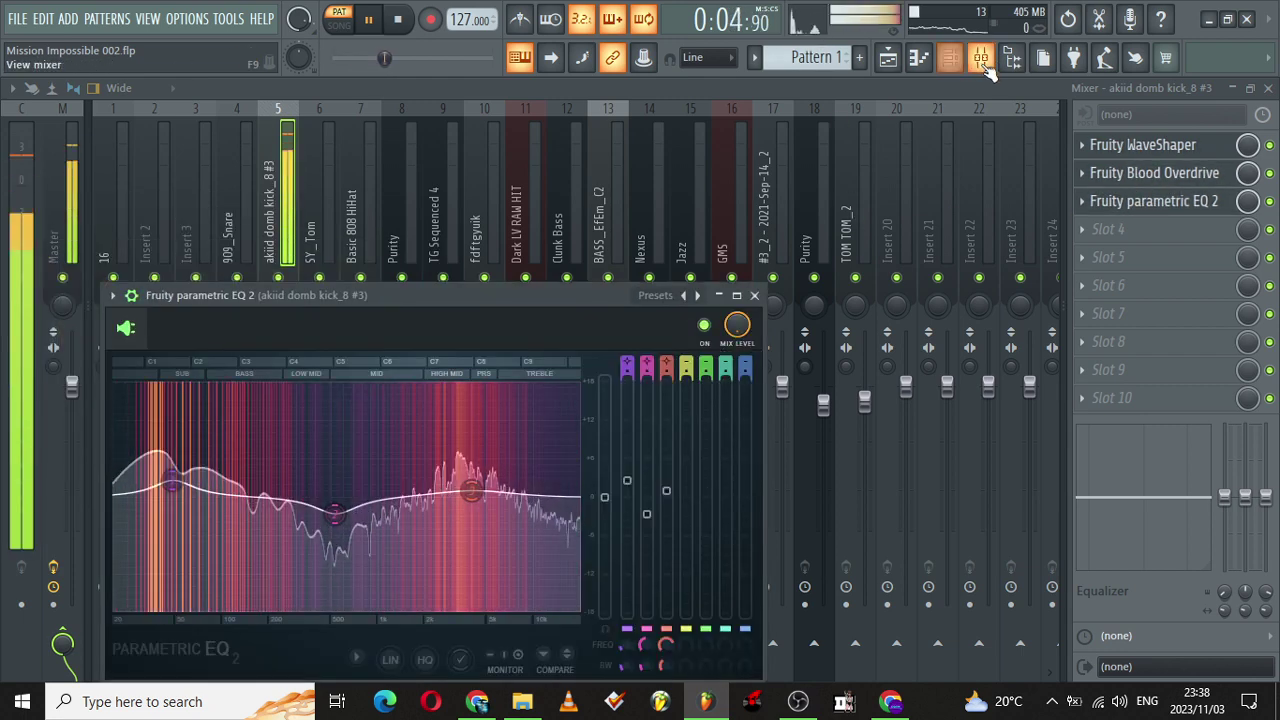
Step: Examine the Ntwana M kick's note pattern across all bars in the piano roll while Pattern 1 plays
{"action": "left_click", "coordinate": [982, 62]}
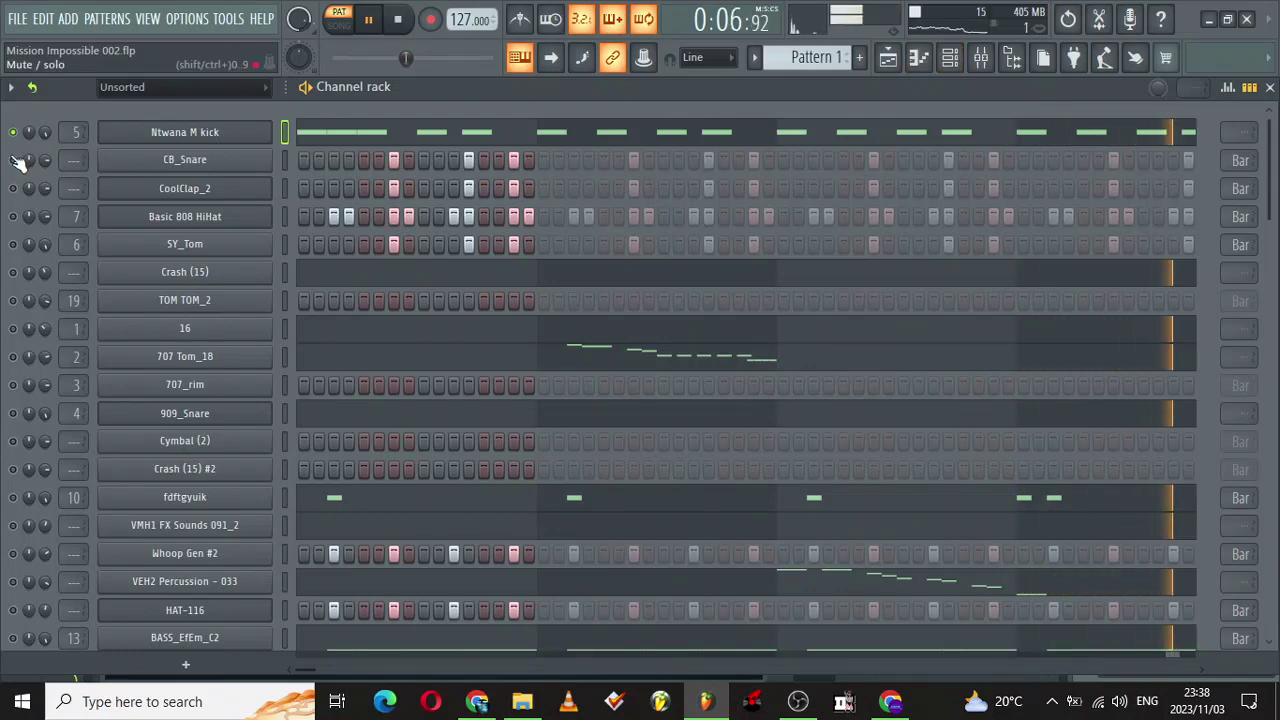
{"action": "left_click", "coordinate": [426, 128]}
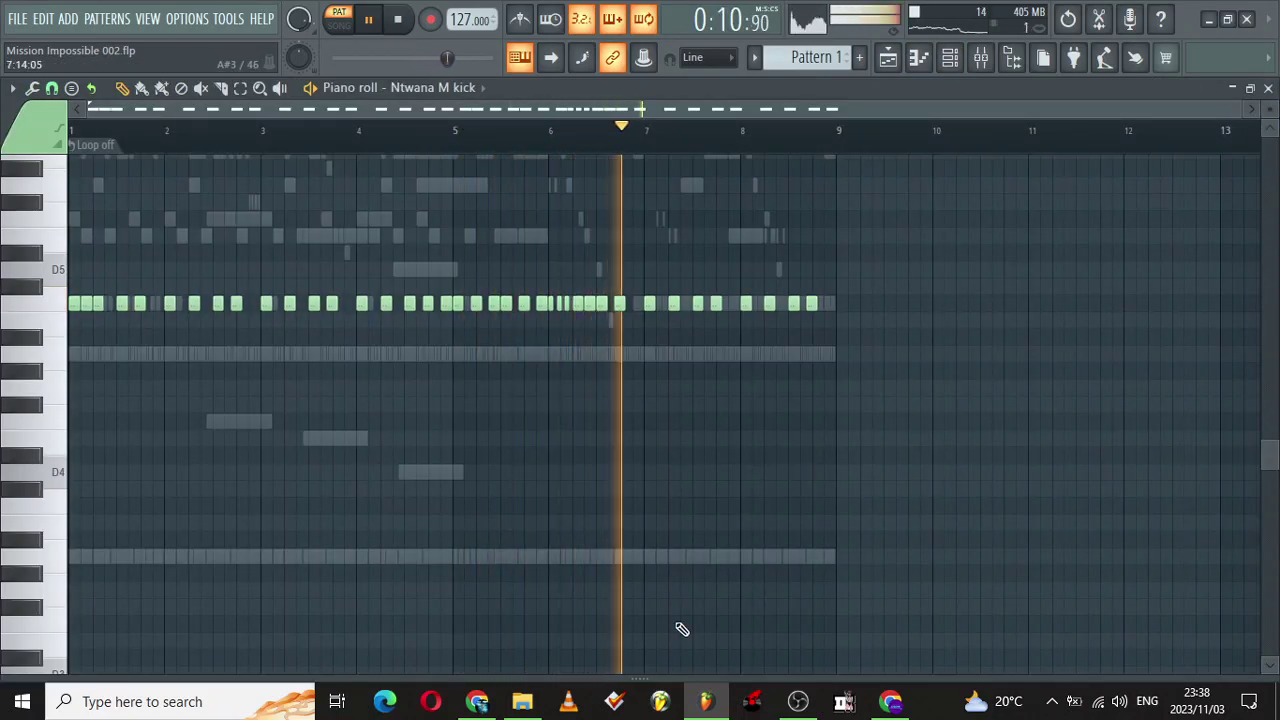
{"action": "left_click_drag", "start_coordinate": [624, 675], "coordinate": [663, 630]}
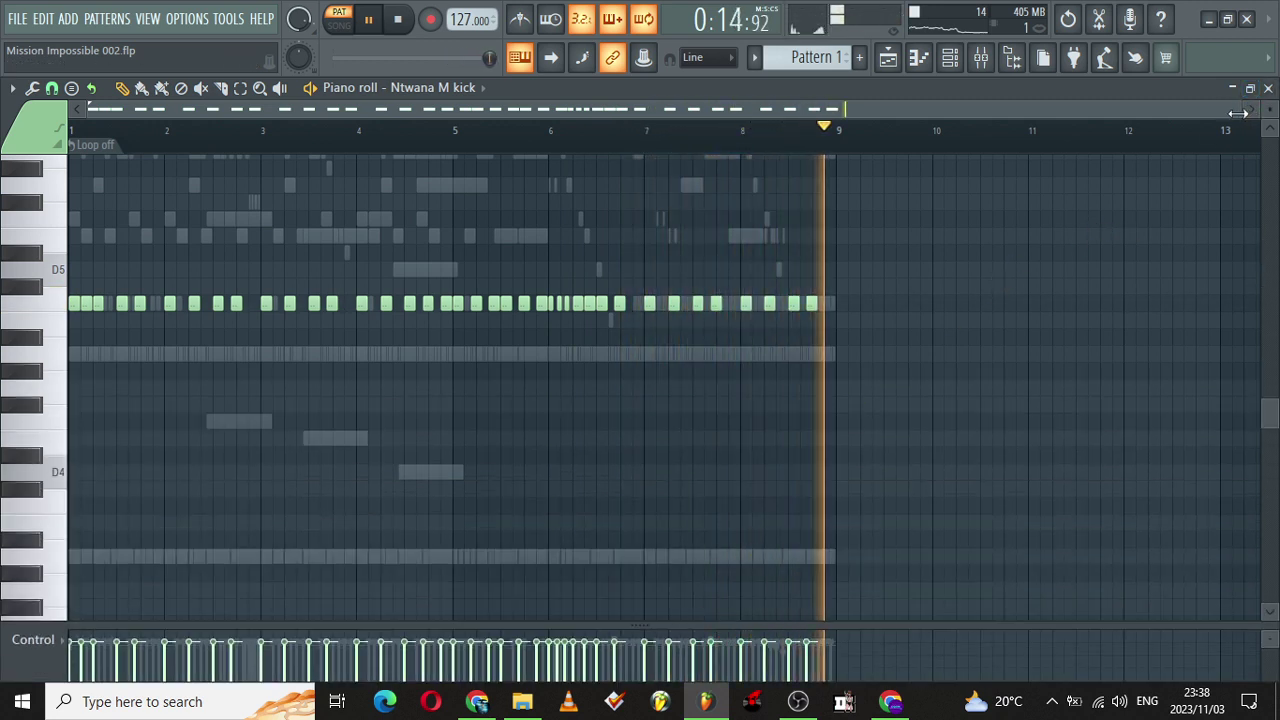
{"action": "left_click_drag", "start_coordinate": [1250, 108], "coordinate": [630, 63]}
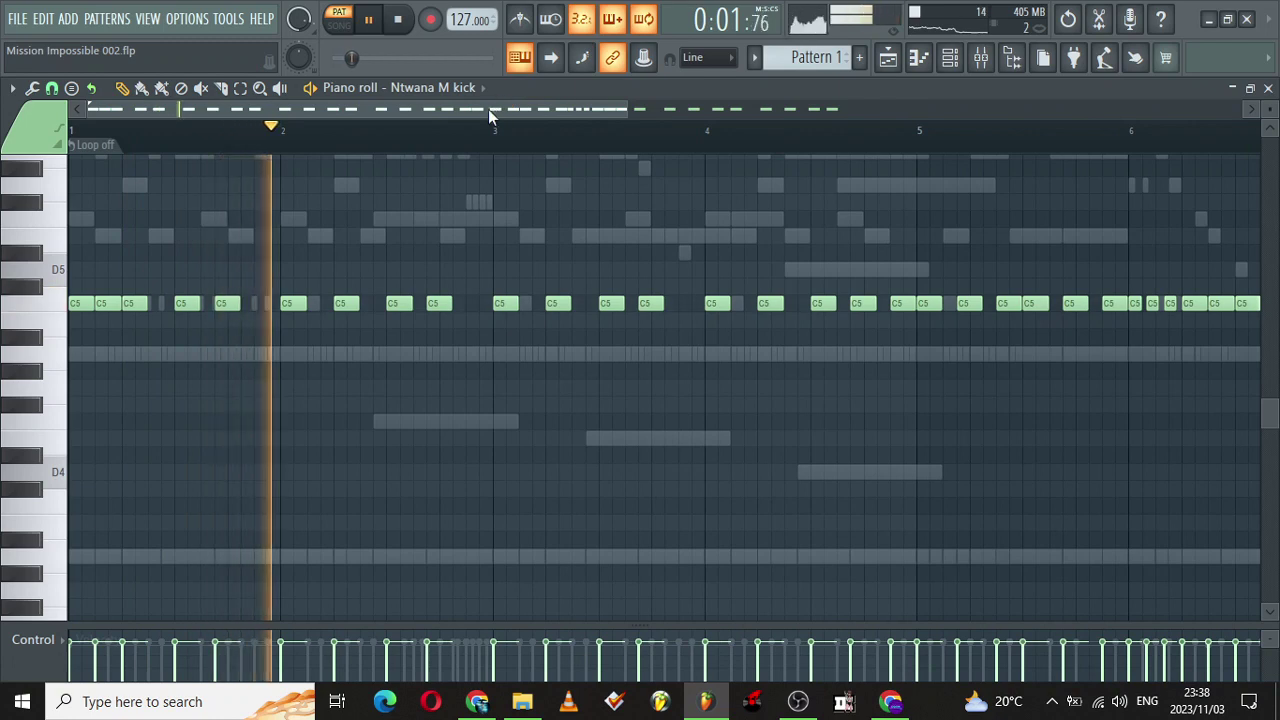
{"action": "left_click_drag", "start_coordinate": [489, 101], "coordinate": [761, 105]}
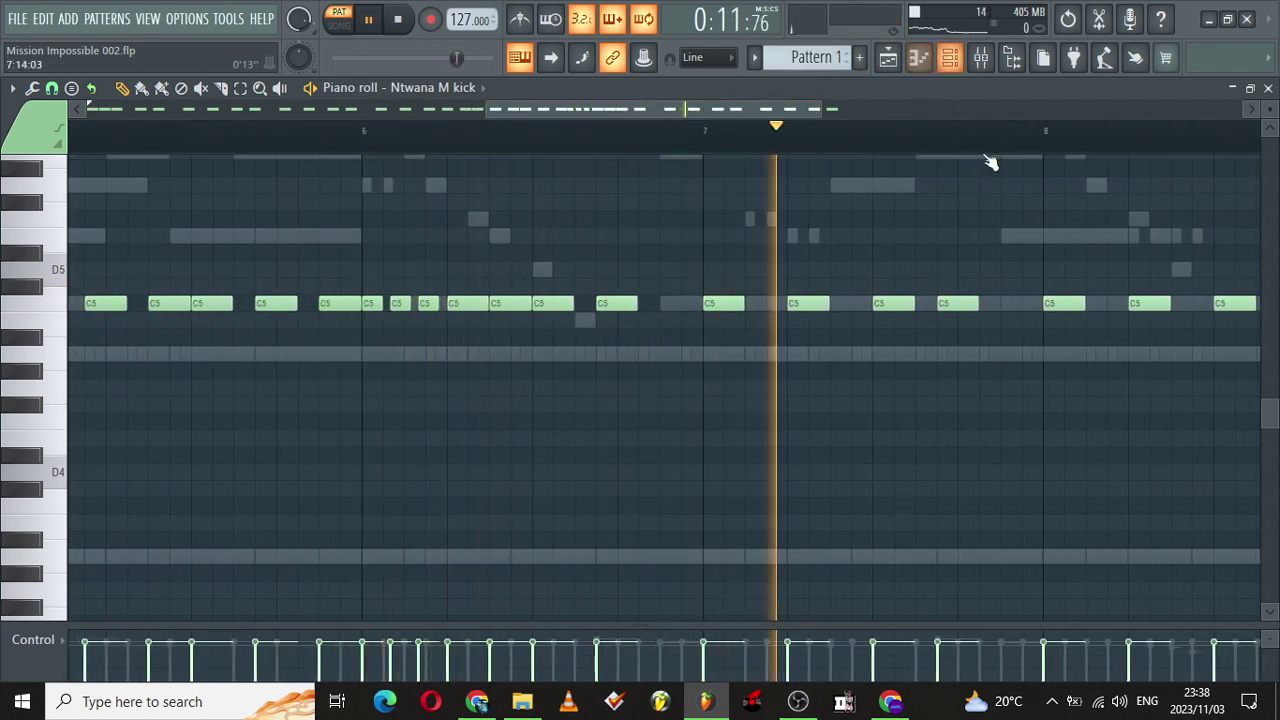
Step: Play Basic 808 HiHat and CB_Snare without the kick, and inspect the hi-hat's sampler and miscellaneous settings
{"action": "left_click", "coordinate": [888, 57]}
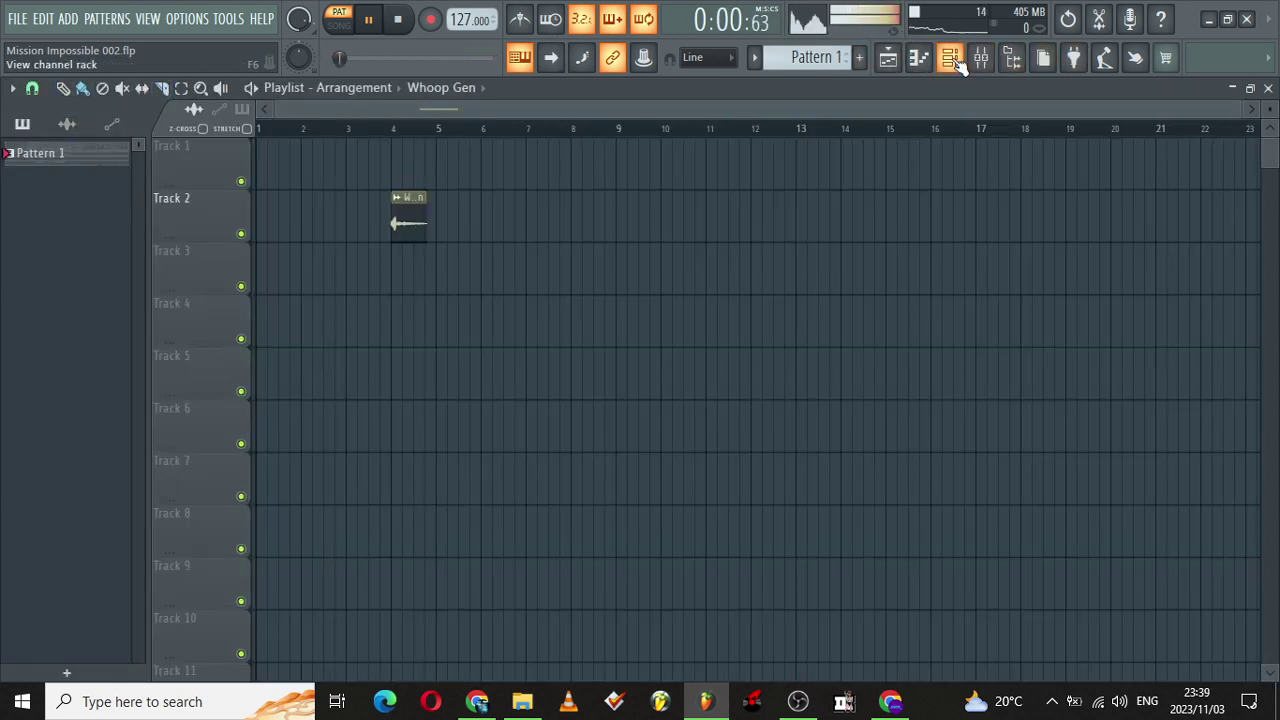
{"action": "left_click", "coordinate": [952, 59]}
{"action": "left_click", "coordinate": [14, 218]}
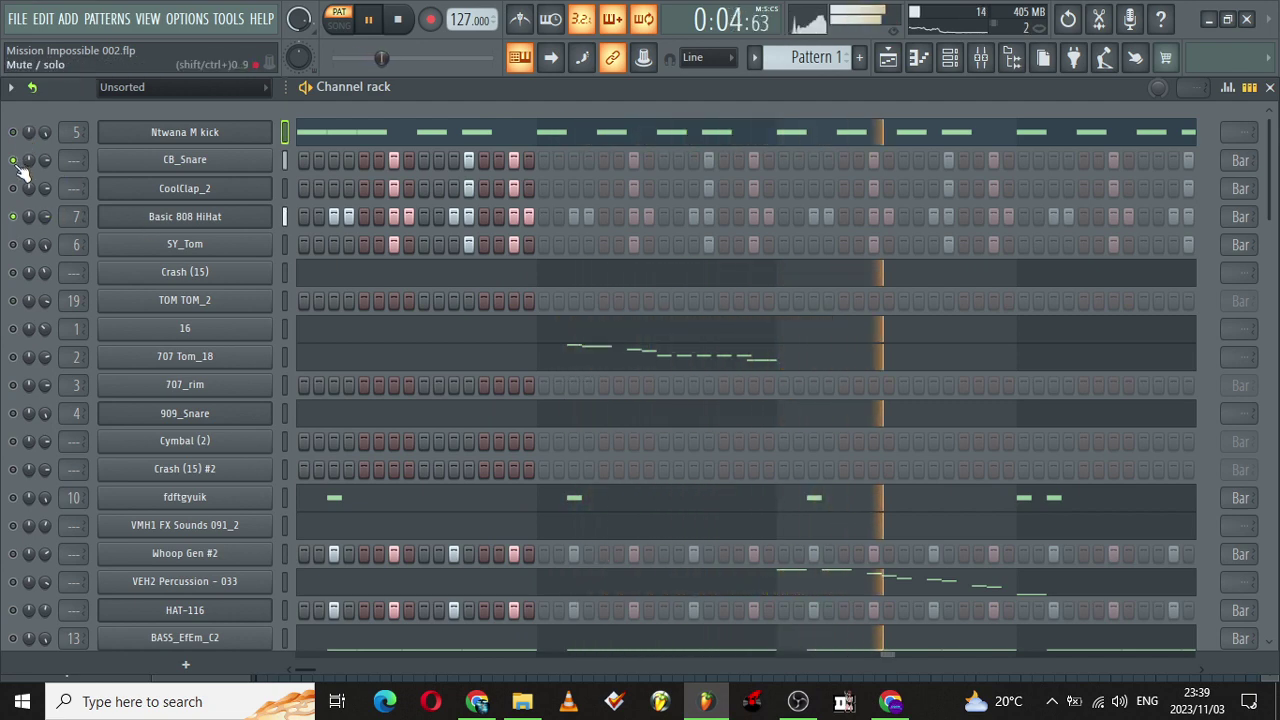
{"action": "left_click", "coordinate": [194, 219]}
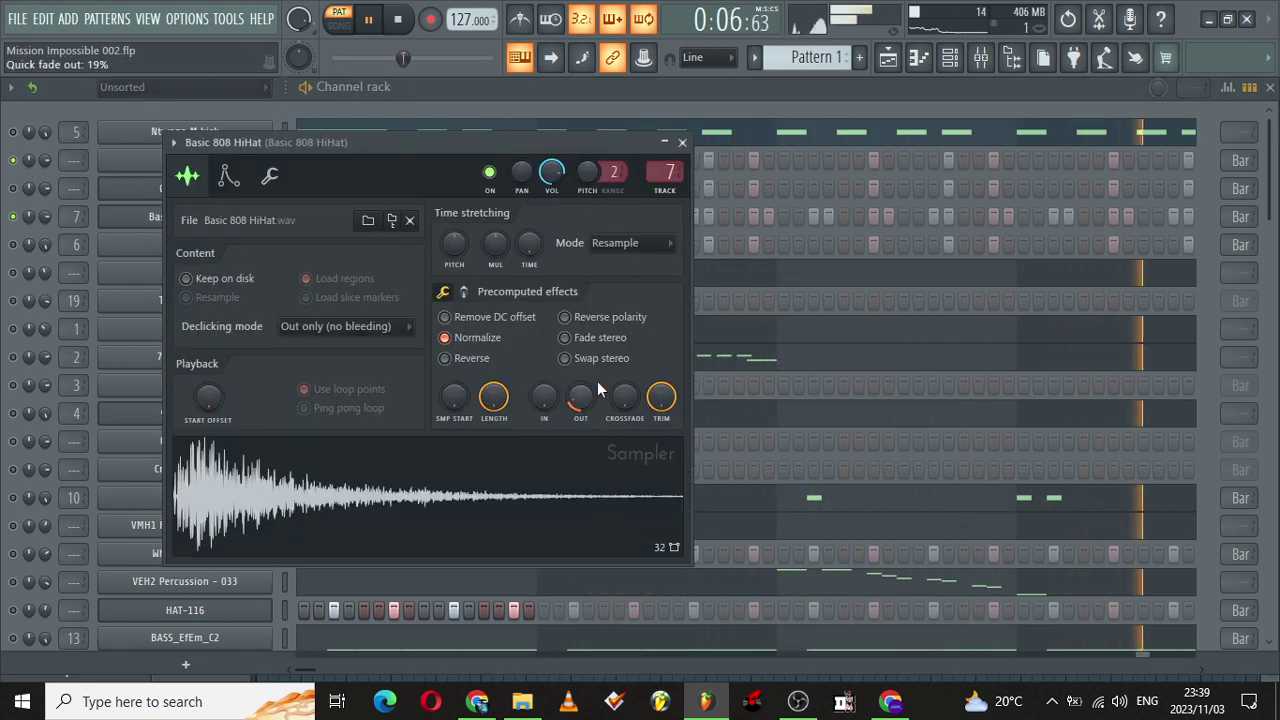
{"action": "left_click", "coordinate": [270, 175]}
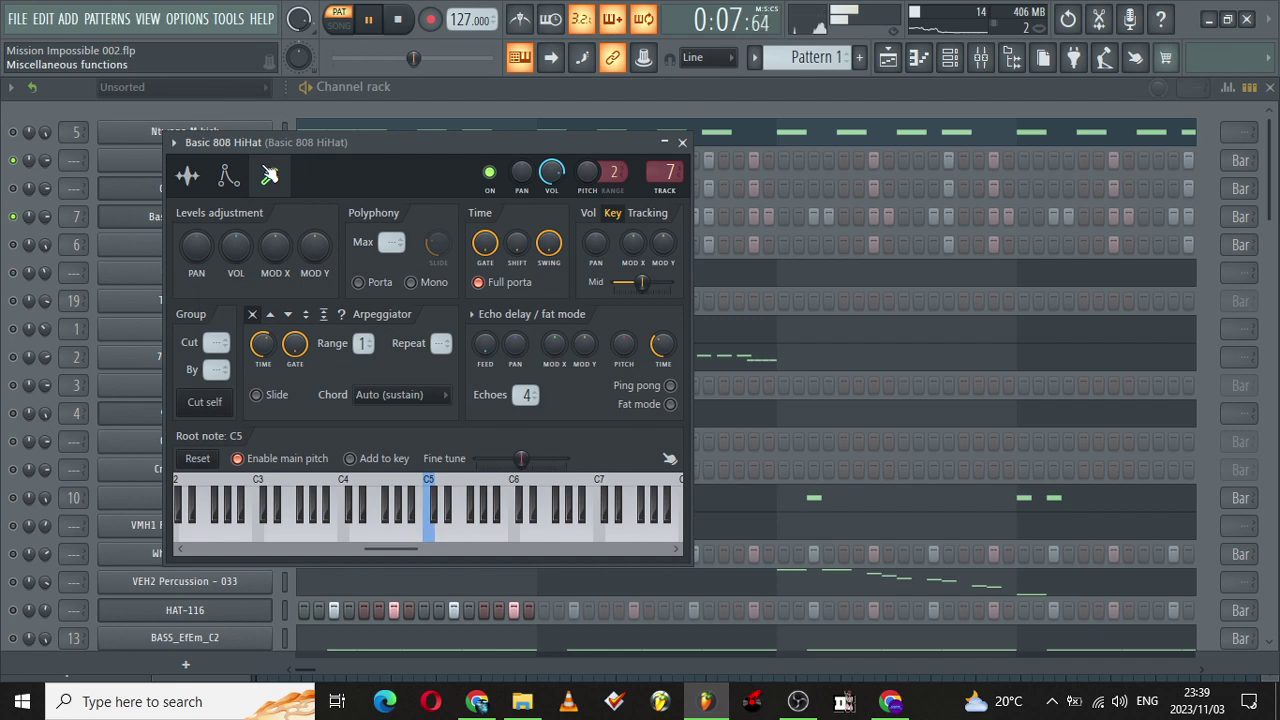
Step: Check Fruity delay 2 on the Basic 808 HiHat mixer track and boost the track's mid and high equalizer bands
{"action": "left_click", "coordinate": [982, 59]}
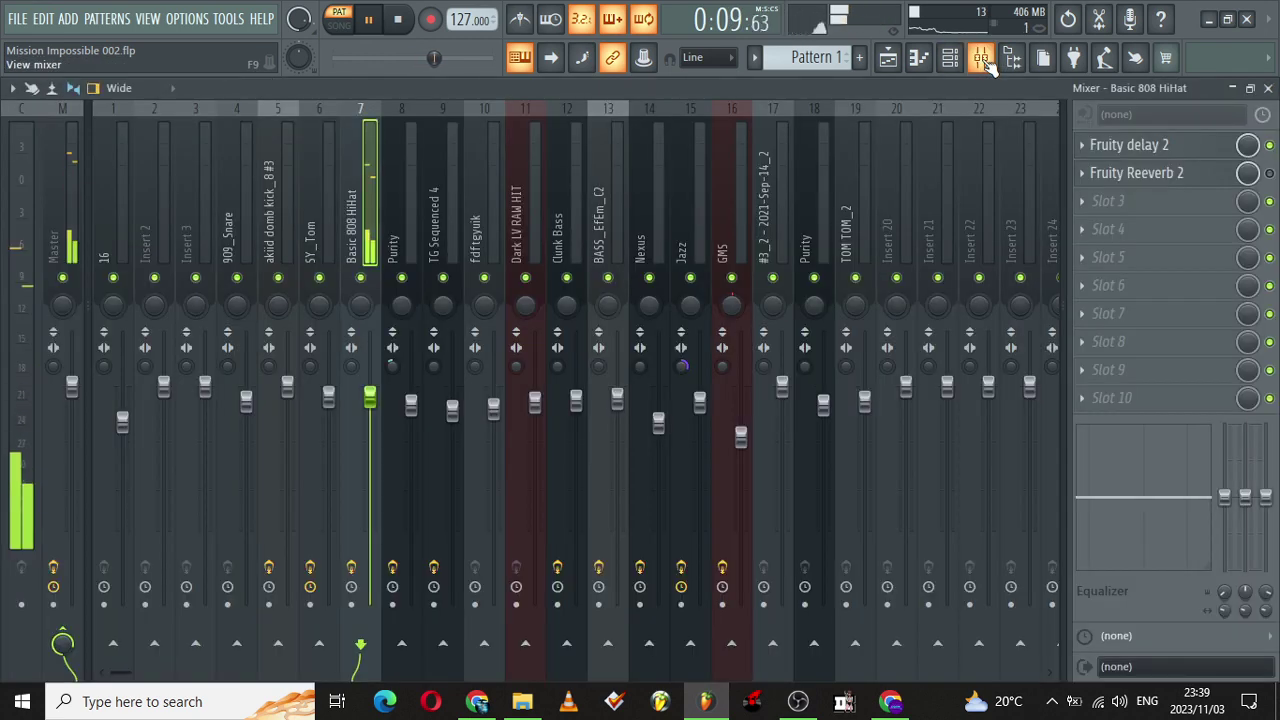
{"action": "left_click", "coordinate": [1183, 147]}
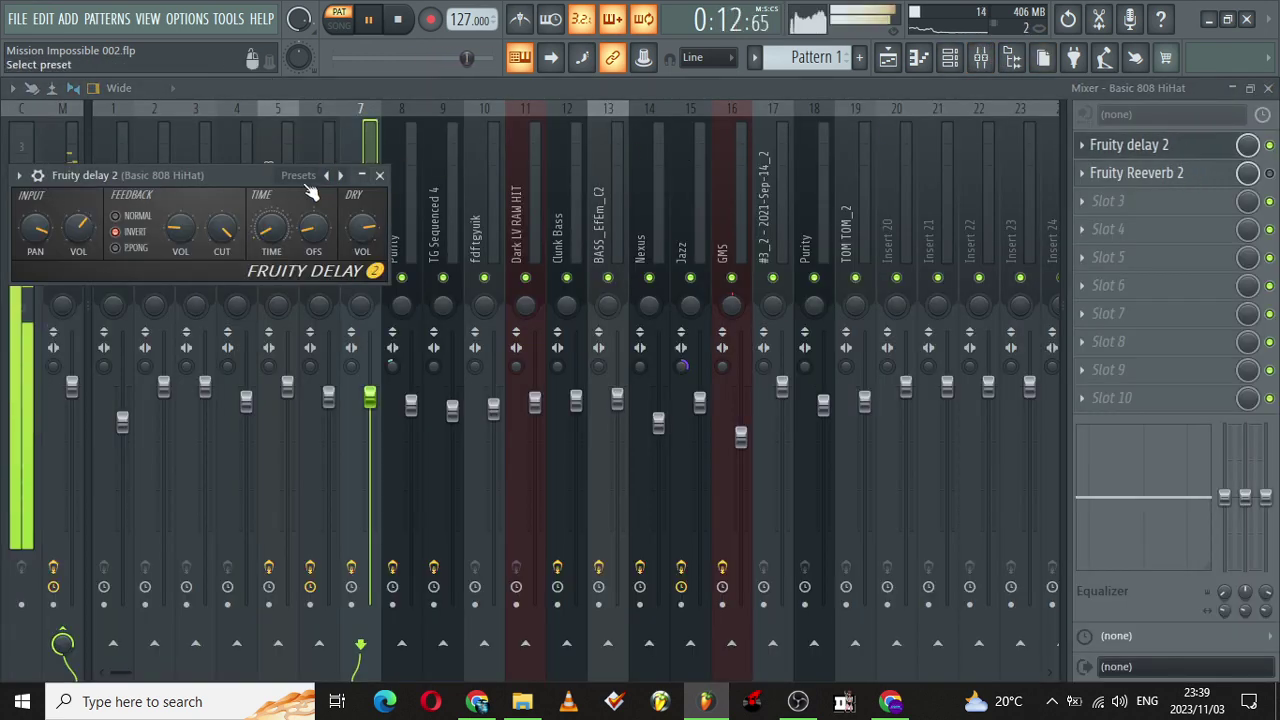
{"action": "left_click", "coordinate": [1272, 143]}
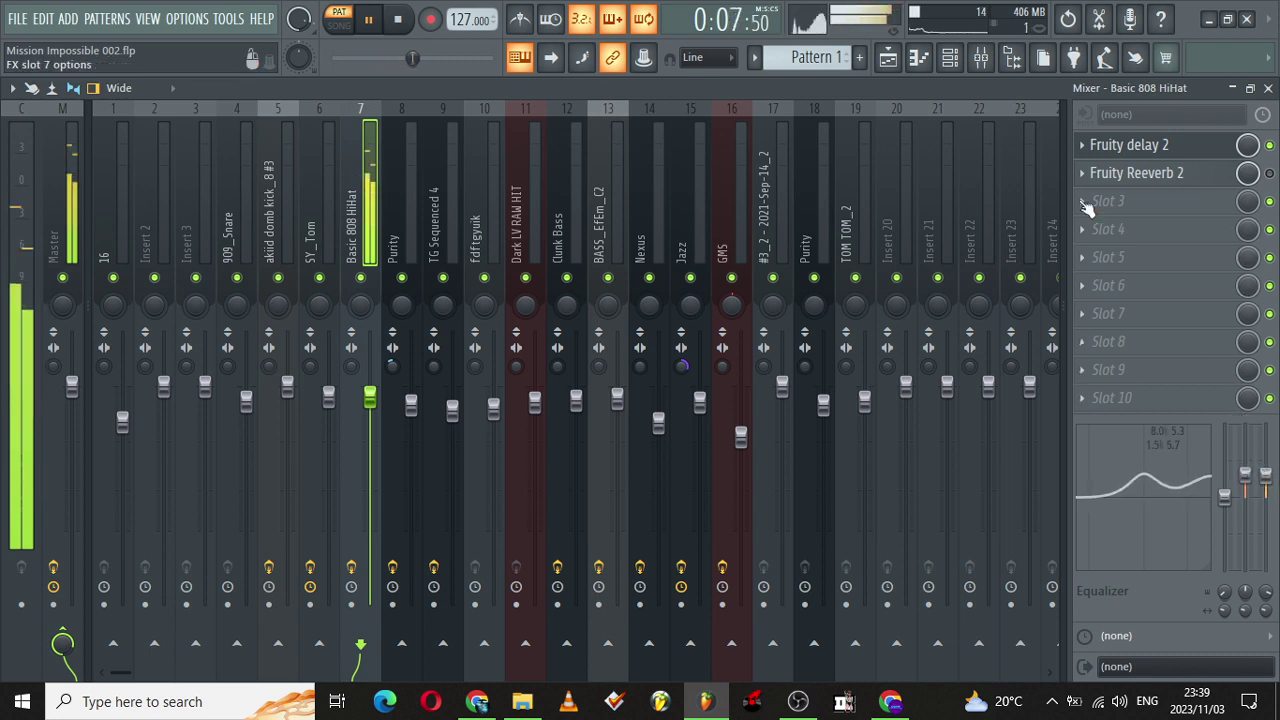
Step: Solo the 707 Tom_18 channel and audition its descending tom runs in bars 2 and 8 in the piano roll
{"action": "left_click", "coordinate": [952, 58]}
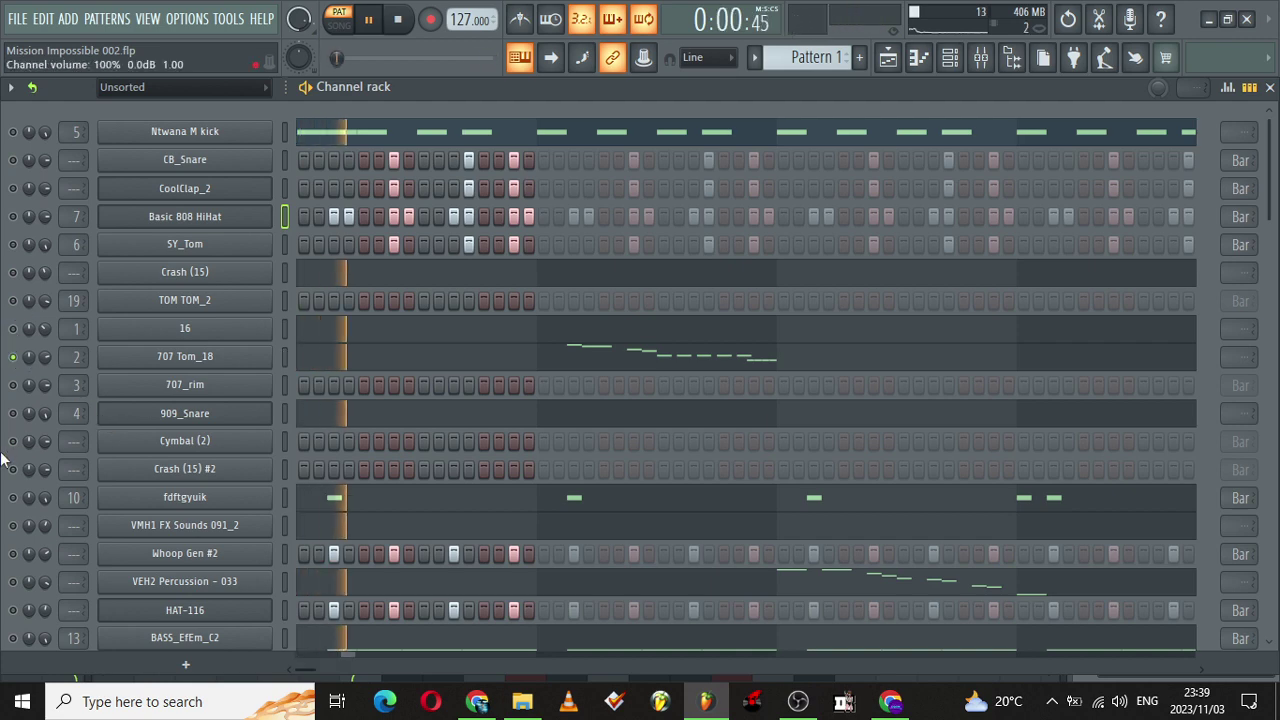
{"action": "left_click", "coordinate": [638, 358]}
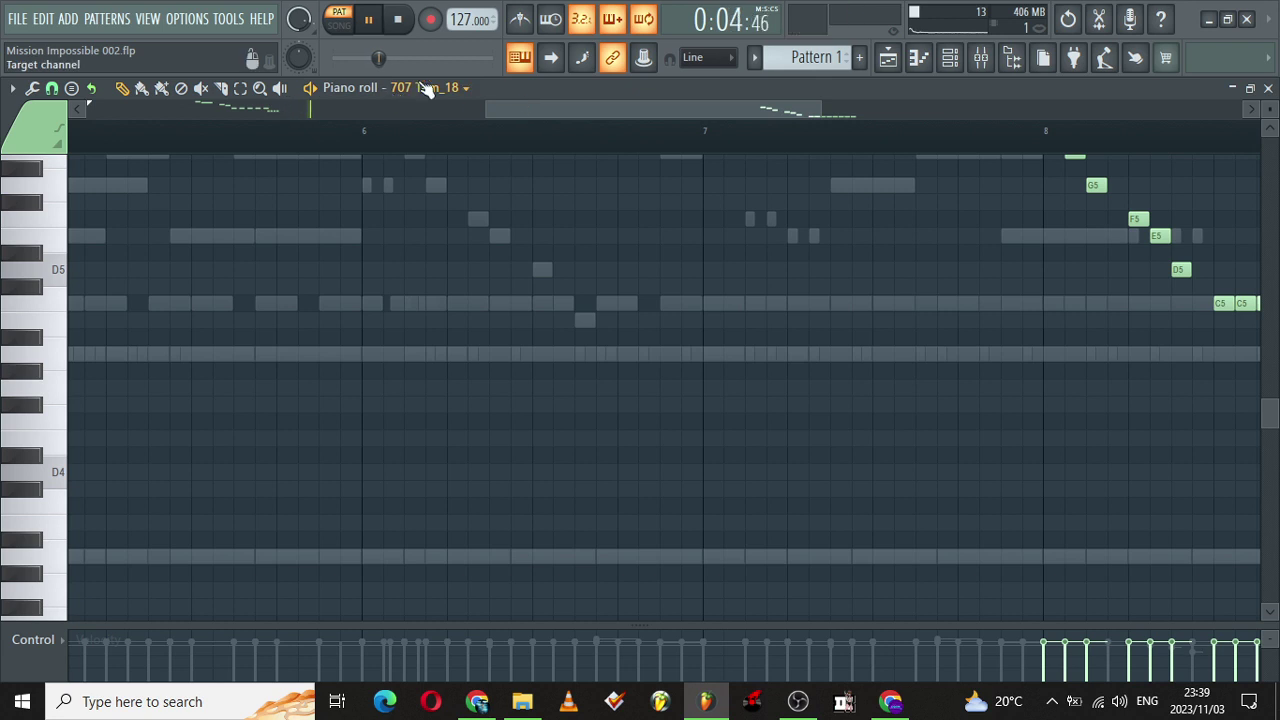
{"action": "left_click_drag", "start_coordinate": [1274, 408], "coordinate": [1270, 333]}
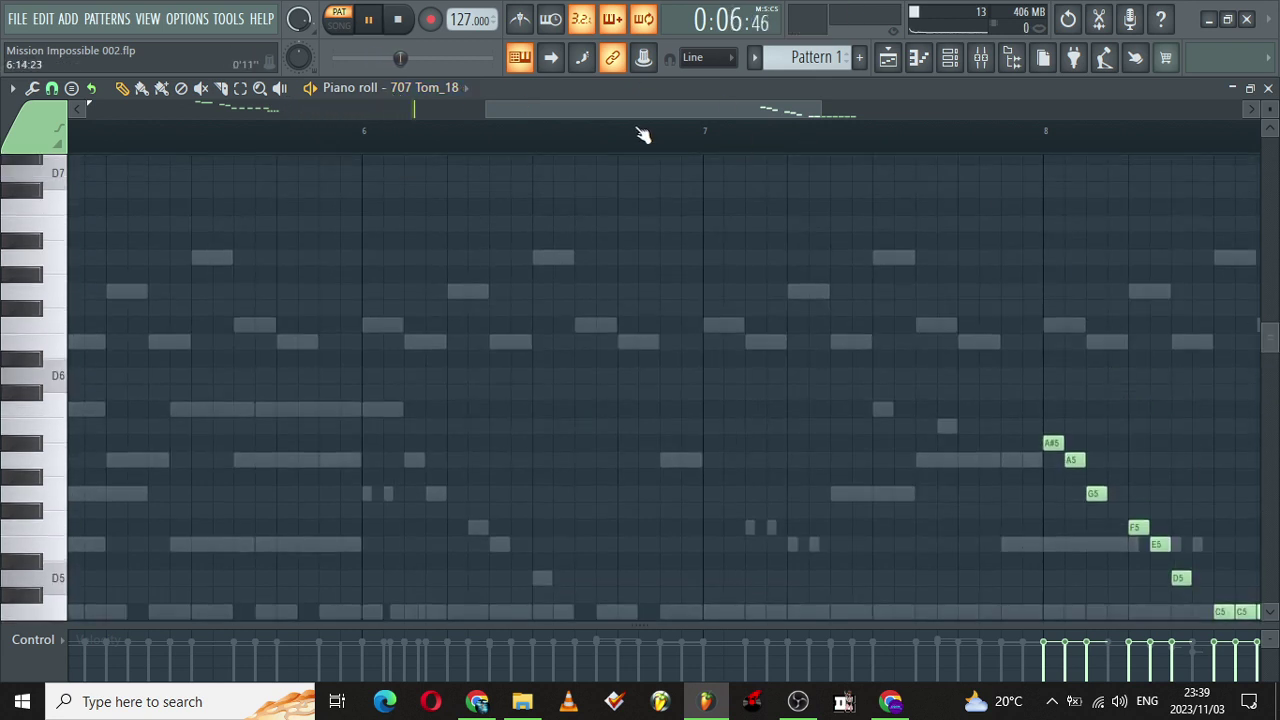
{"action": "left_click_drag", "start_coordinate": [625, 108], "coordinate": [5, 47]}
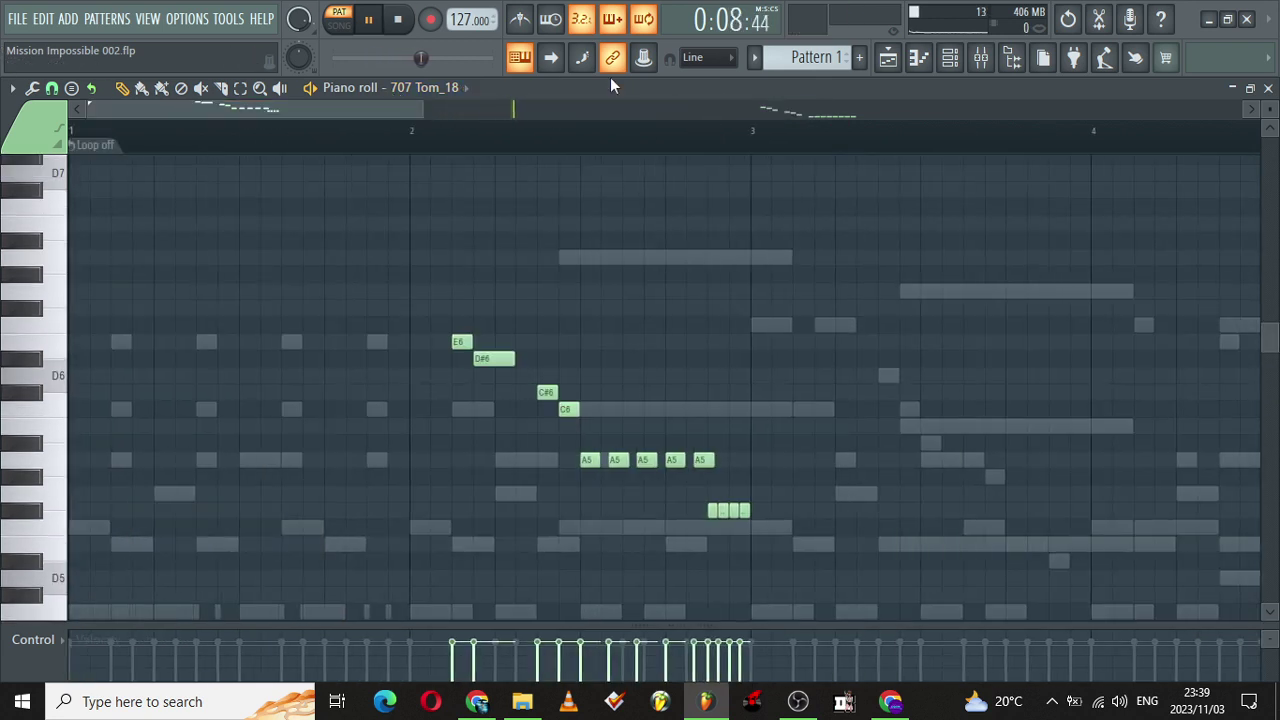
{"action": "key", "text": "space"}
{"action": "key", "text": "space"}
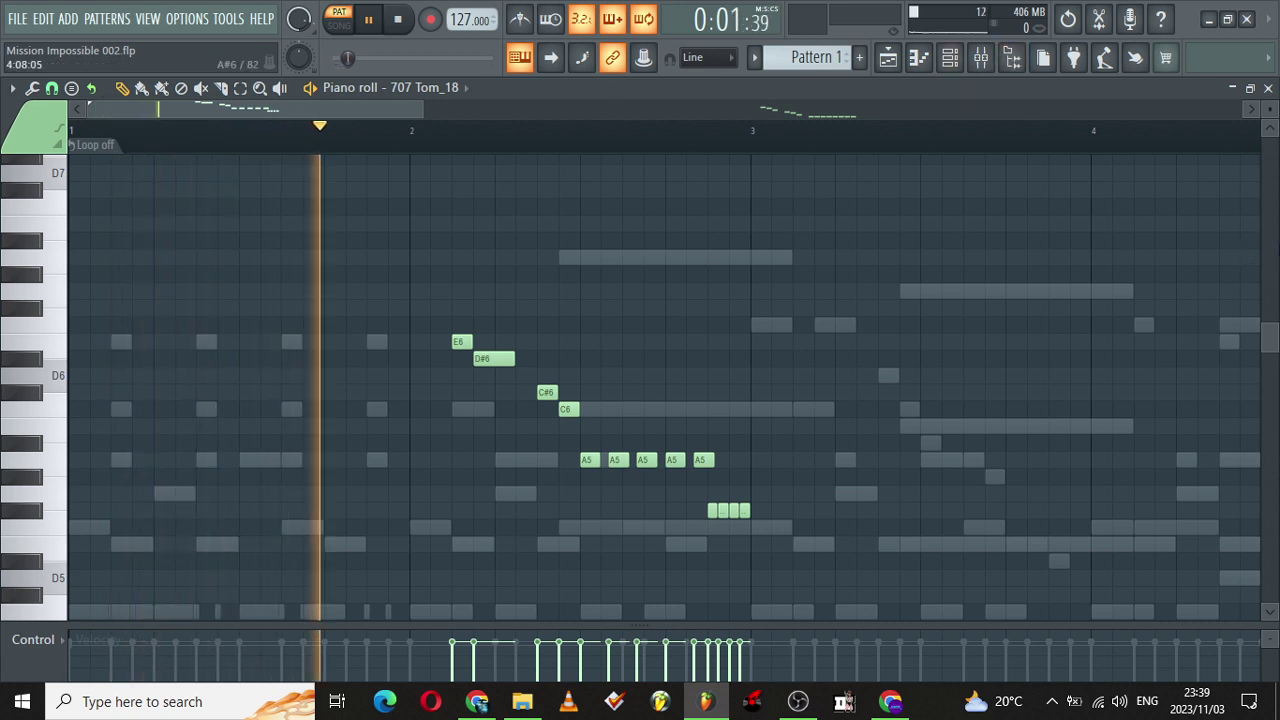
{"action": "scroll", "coordinate": [1220, 295], "scroll_direction": "down", "scroll_amount": 2}
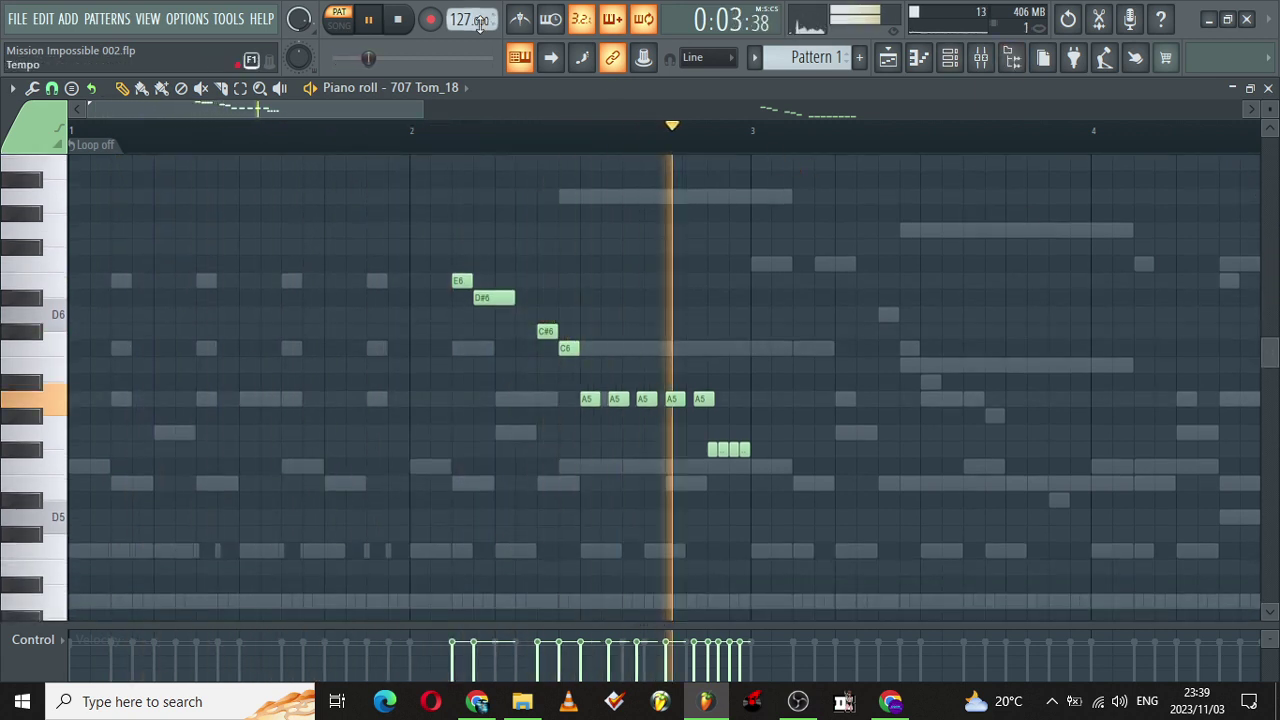
{"action": "left_click_drag", "start_coordinate": [335, 104], "coordinate": [850, 130]}
{"action": "left_click", "coordinate": [694, 135]}
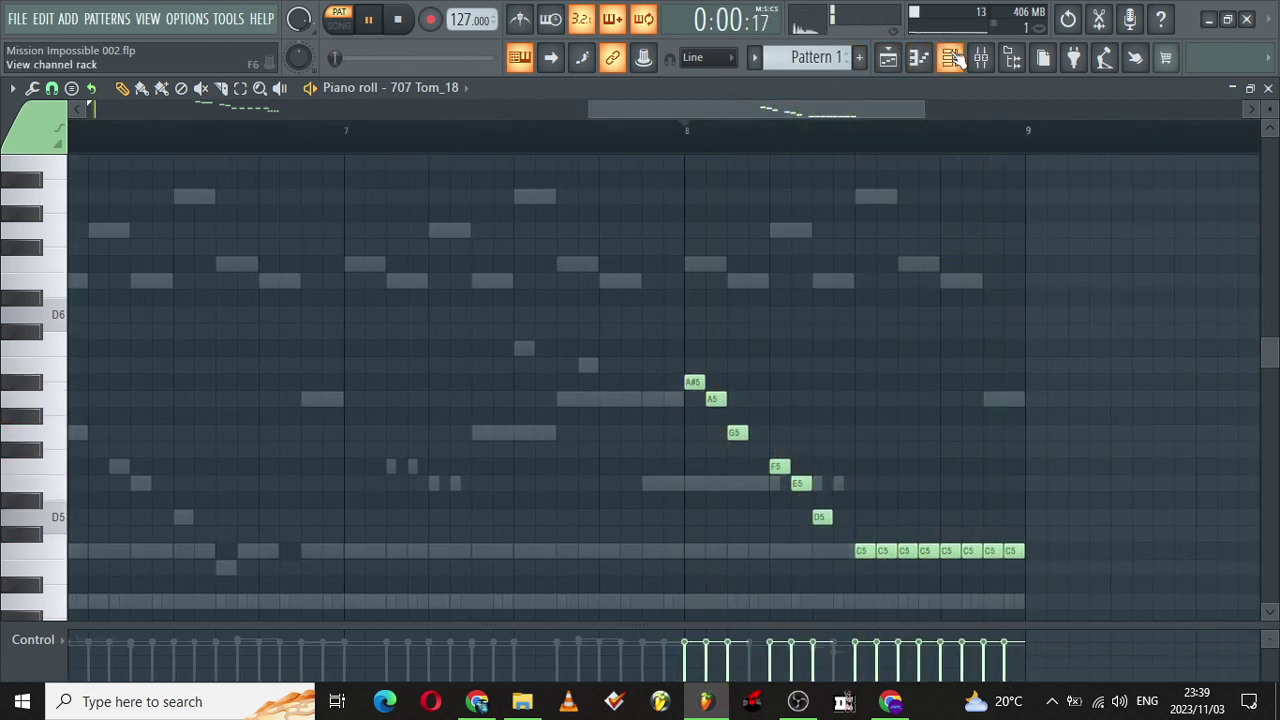
Step: Unmute VEH2 Percussion - 033 alongside 707 Tom_18 and audition its descending notes from bar 3 in the piano roll
{"action": "left_click", "coordinate": [949, 57]}
{"action": "left_click", "coordinate": [13, 581]}
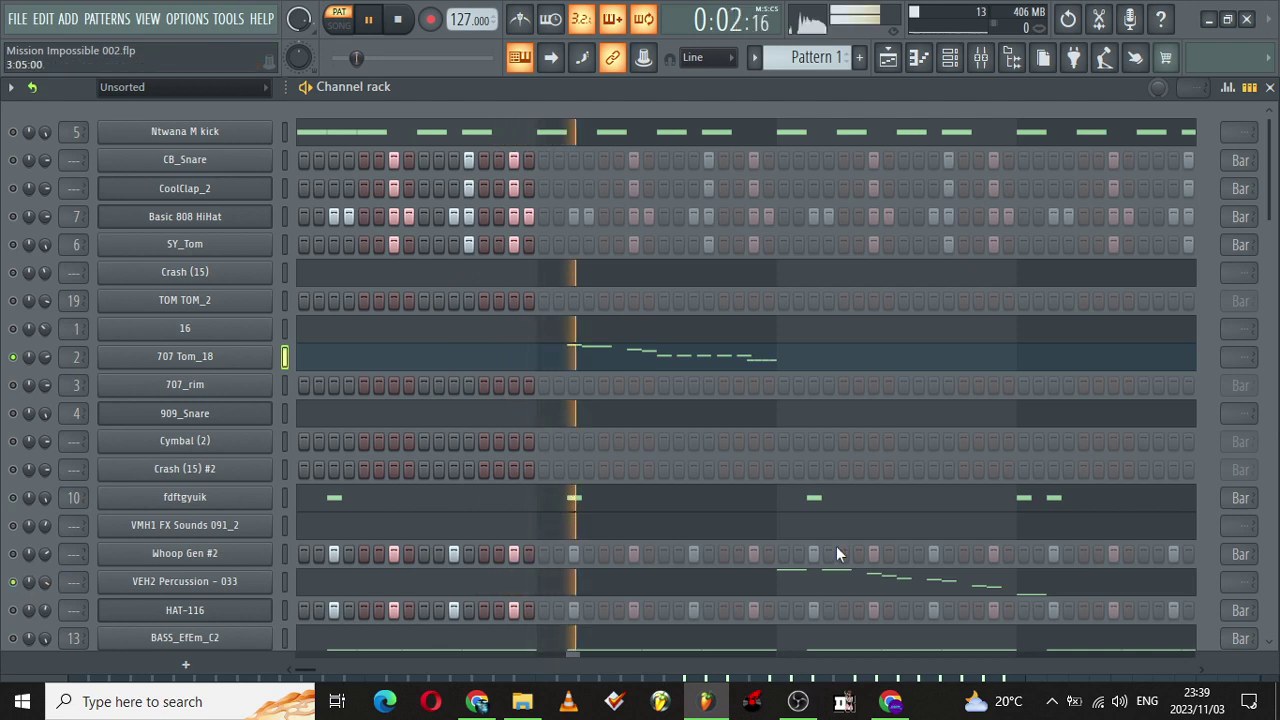
{"action": "left_click", "coordinate": [893, 585]}
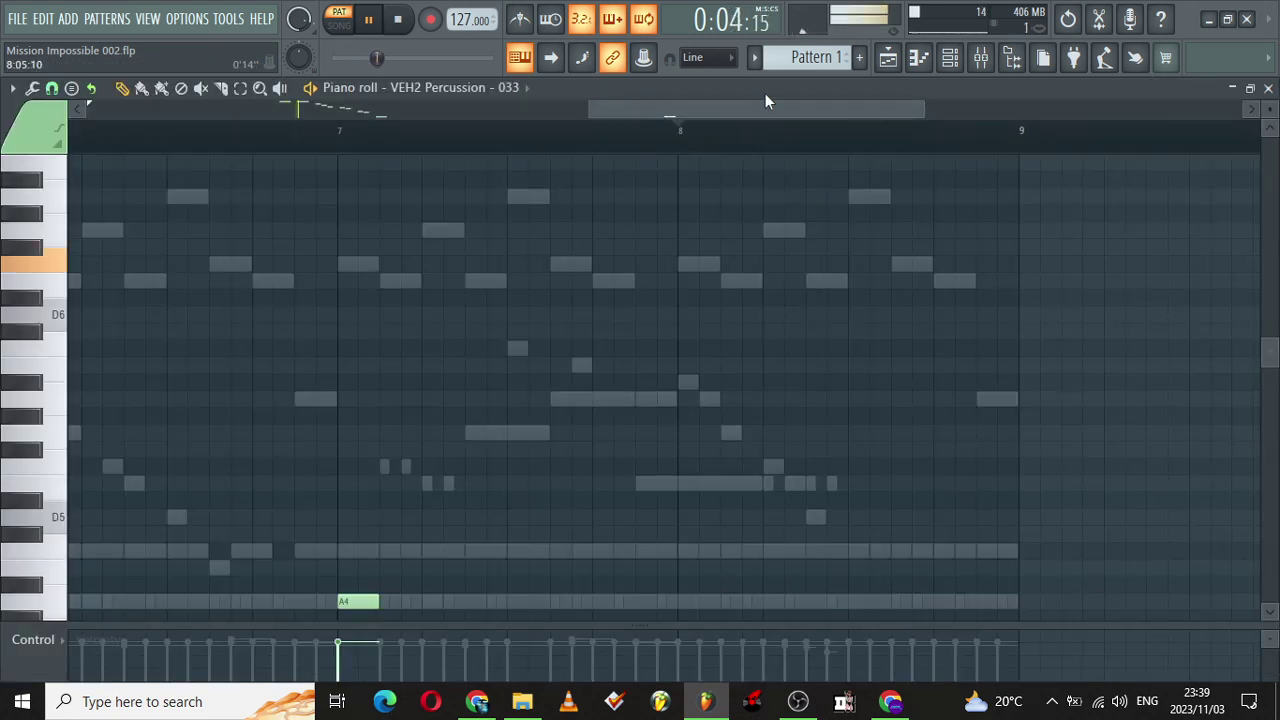
{"action": "left_click_drag", "start_coordinate": [759, 109], "coordinate": [410, 62]}
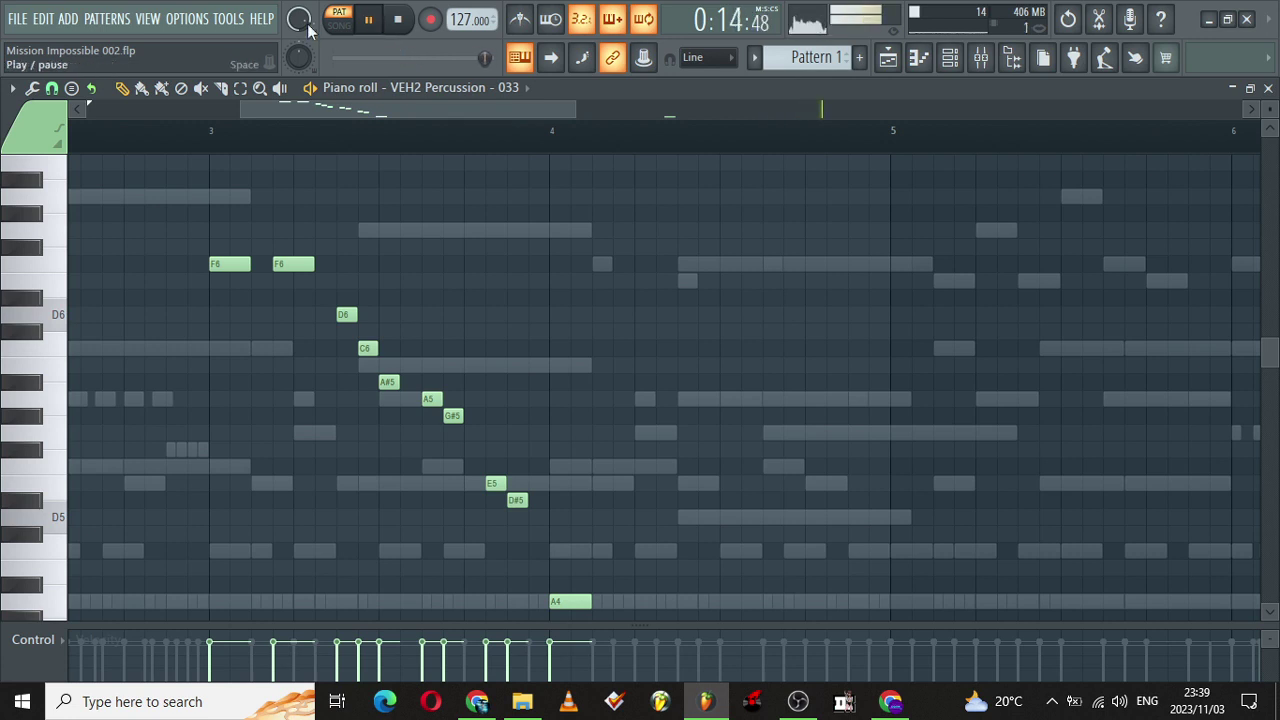
{"action": "left_click", "coordinate": [217, 133]}
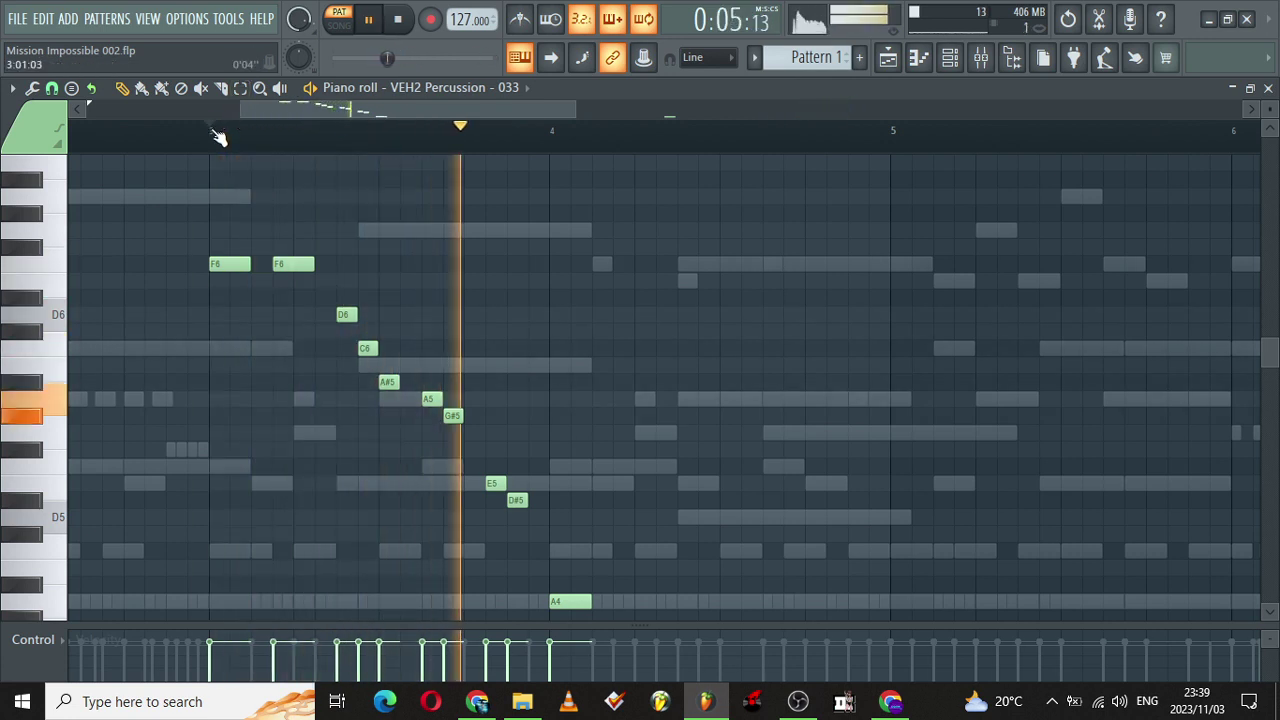
Step: Solo the fdftgyuik channel, check its sampler settings and view its notes in the piano roll
{"action": "left_click", "coordinate": [889, 57]}
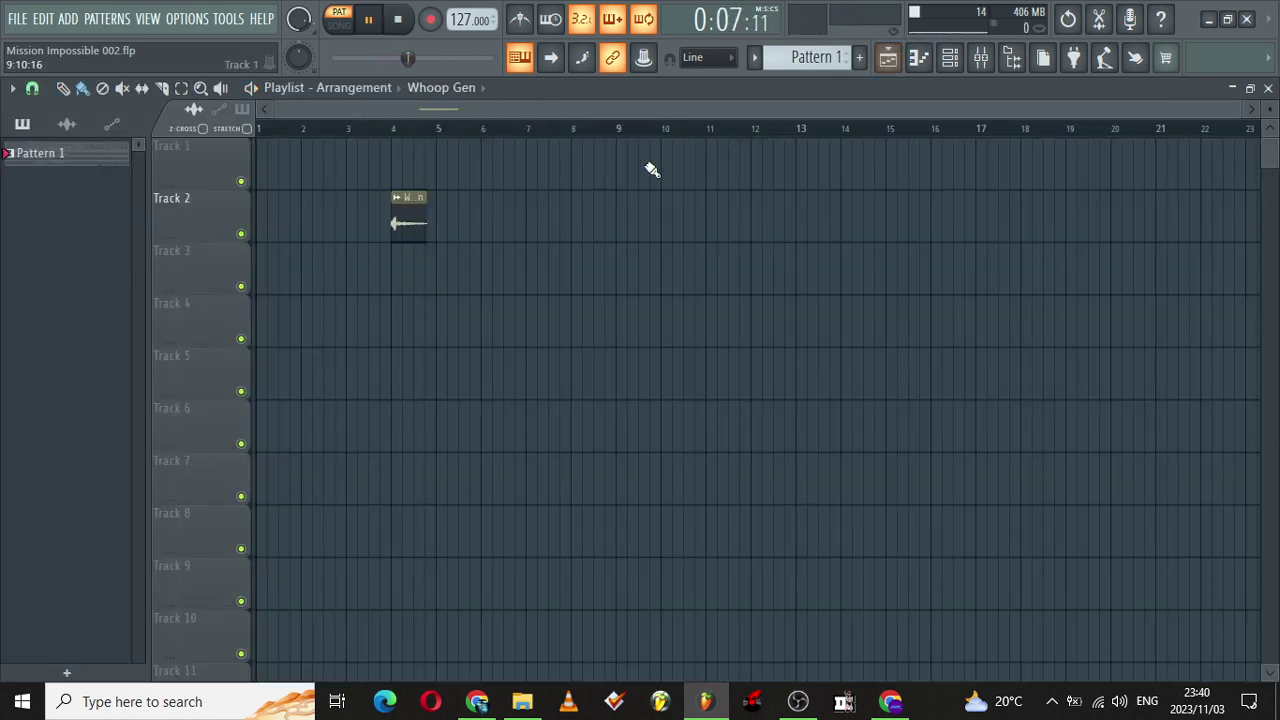
{"action": "left_click", "coordinate": [951, 59]}
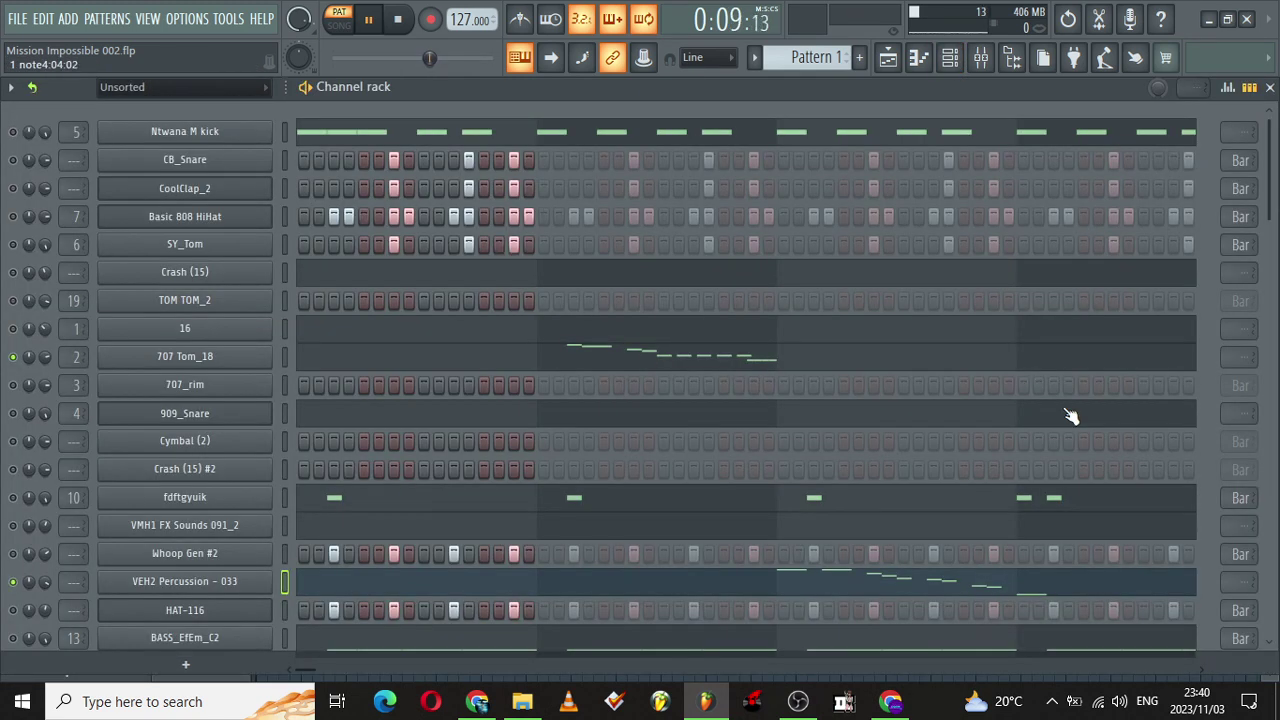
{"action": "scroll", "coordinate": [259, 256], "scroll_direction": "down", "scroll_amount": 4}
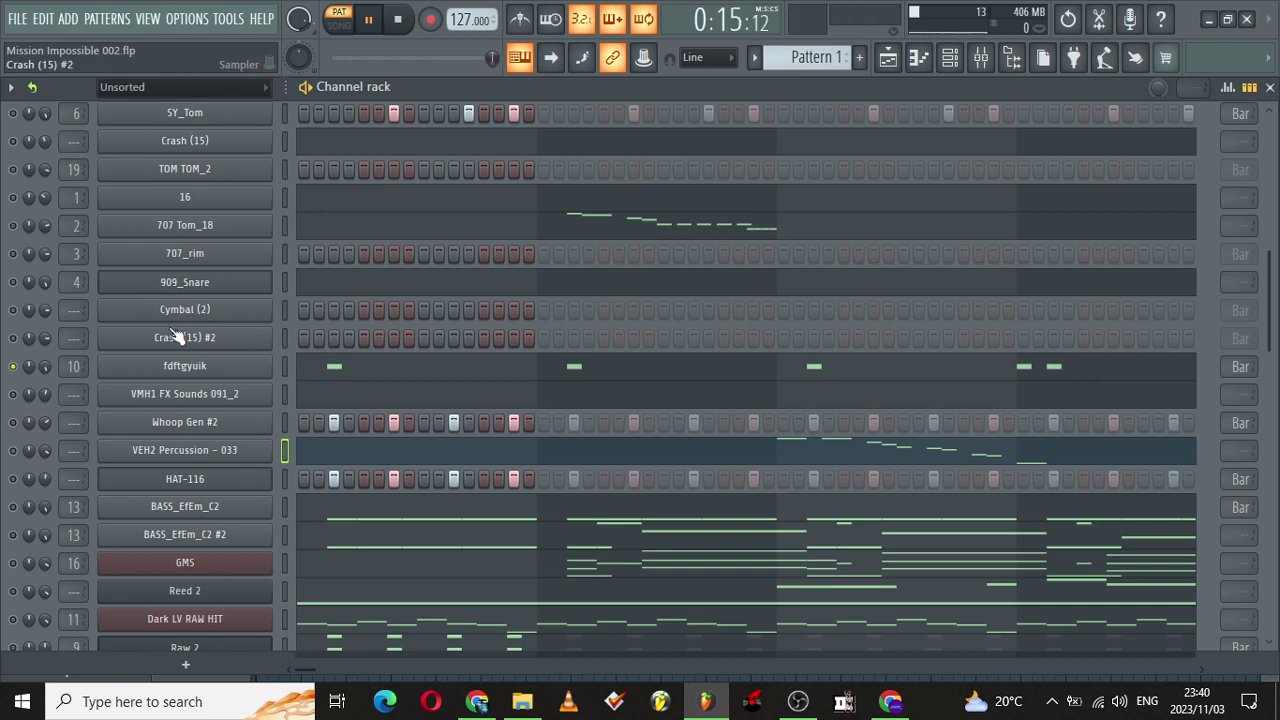
{"action": "left_click", "coordinate": [245, 366]}
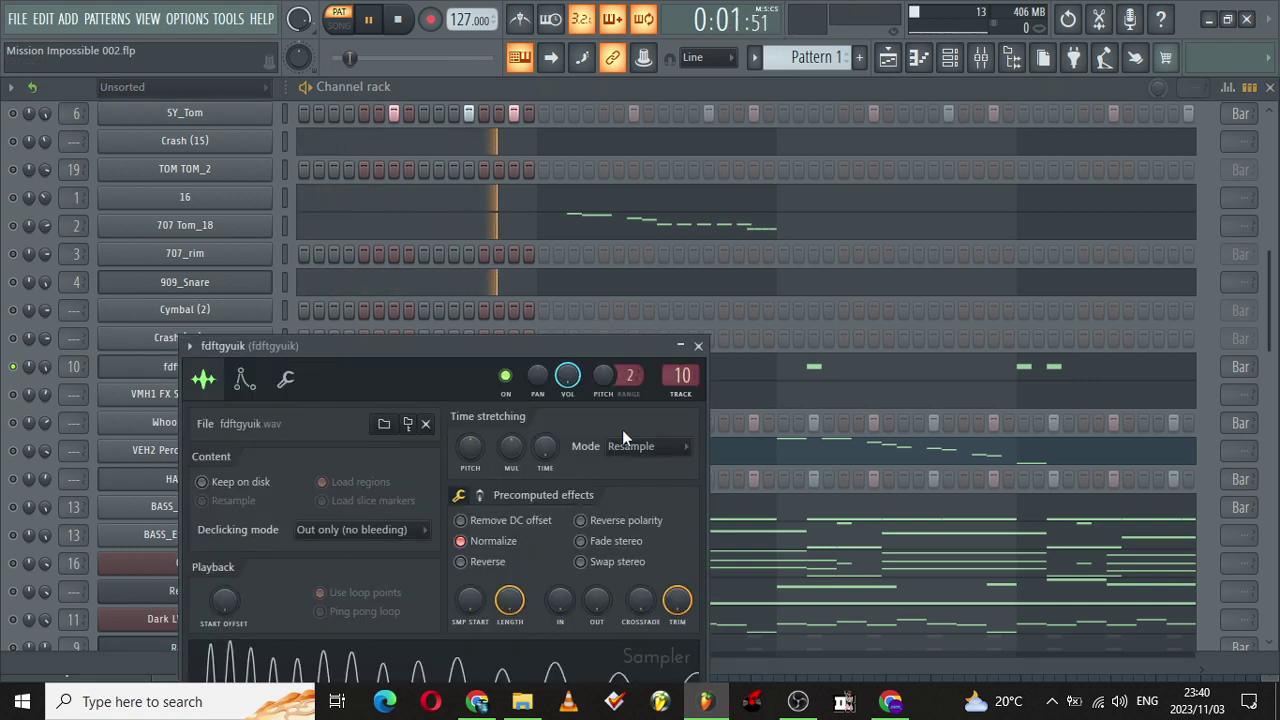
{"action": "left_click", "coordinate": [698, 347]}
{"action": "left_click", "coordinate": [690, 375]}
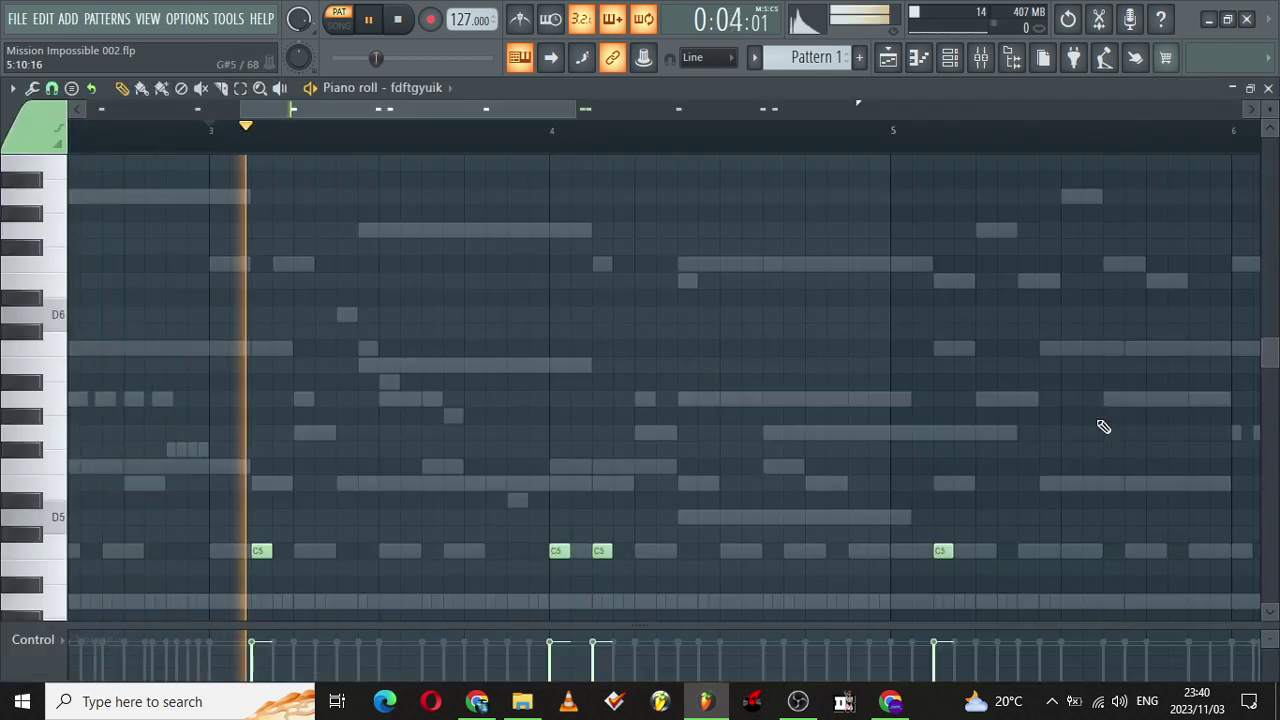
{"action": "scroll", "coordinate": [1266, 363], "scroll_direction": "down", "scroll_amount": 2}
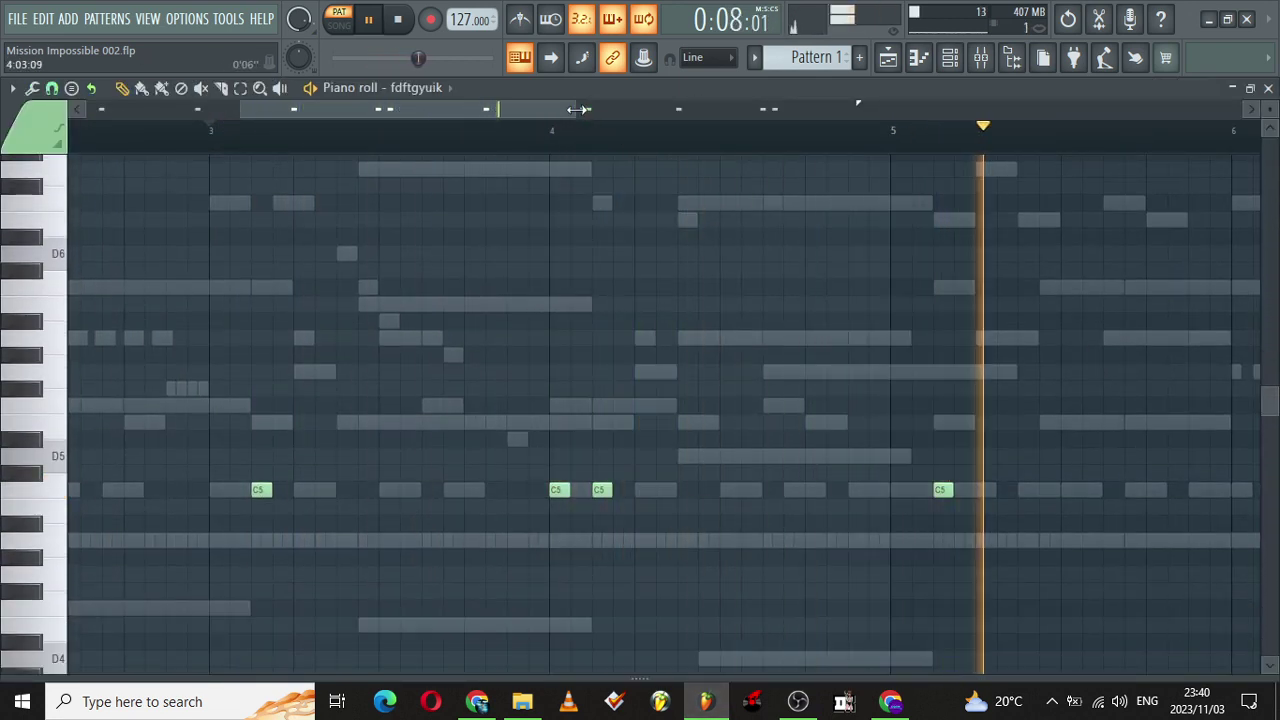
Step: Delete the Loop: Bar marker at bar 9 in fdftgyuik's piano roll
{"action": "left_click_drag", "start_coordinate": [574, 109], "coordinate": [835, 86]}
{"action": "left_click_drag", "start_coordinate": [725, 110], "coordinate": [902, 106]}
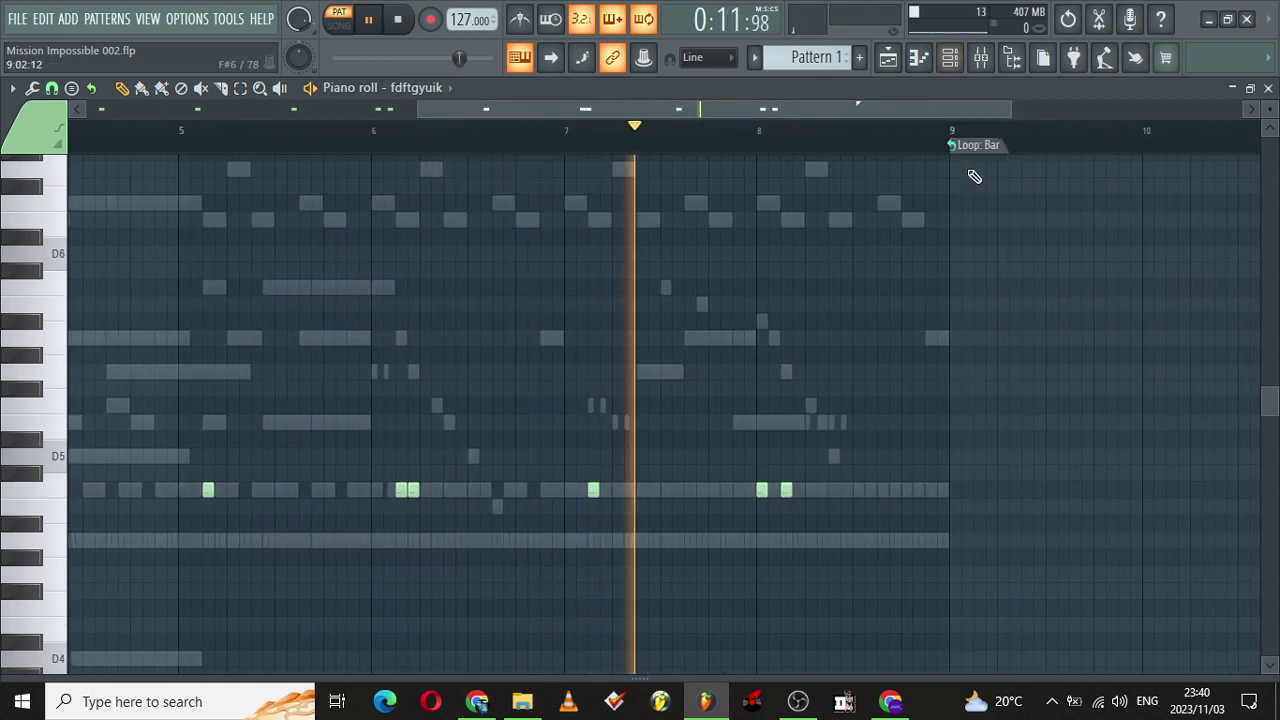
{"action": "left_click", "coordinate": [977, 148]}
{"action": "left_click", "coordinate": [982, 175]}
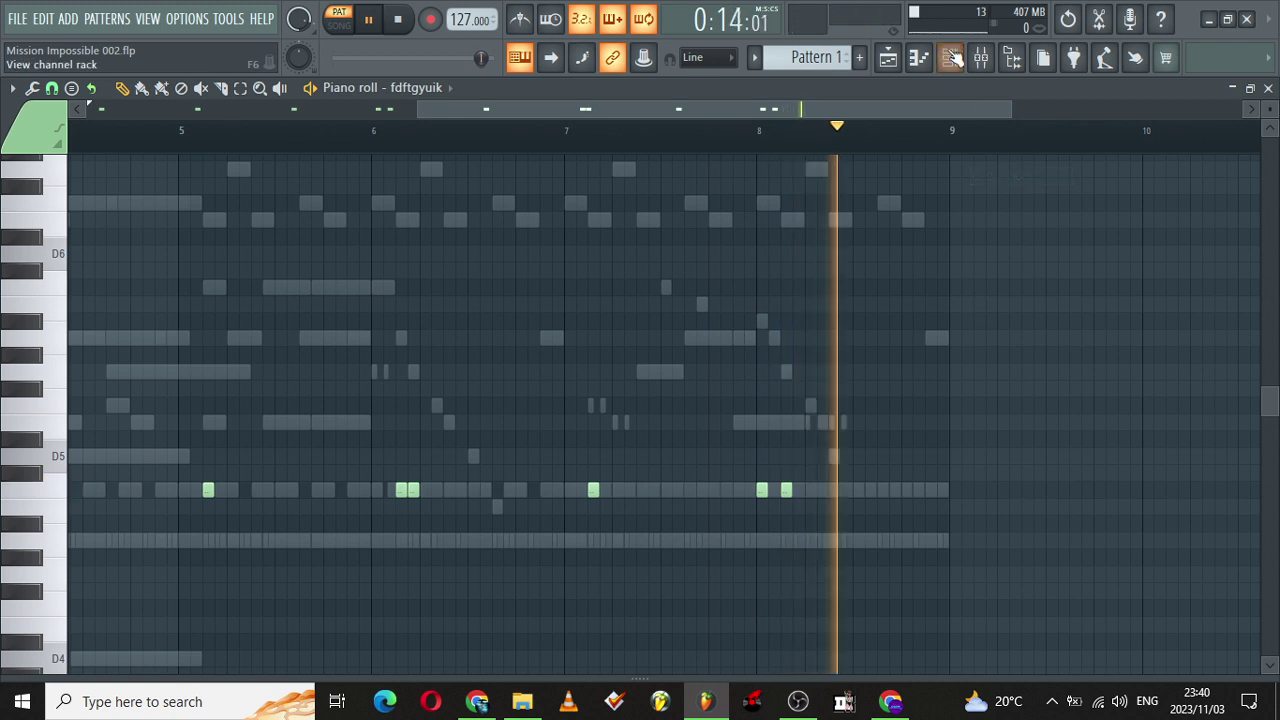
Step: Unmute Whoop Gen #2, mute fdftgyuik, and check Whoop Gen #2's sampler pitch and playback settings
{"action": "left_click", "coordinate": [952, 59]}
{"action": "left_click", "coordinate": [14, 423]}
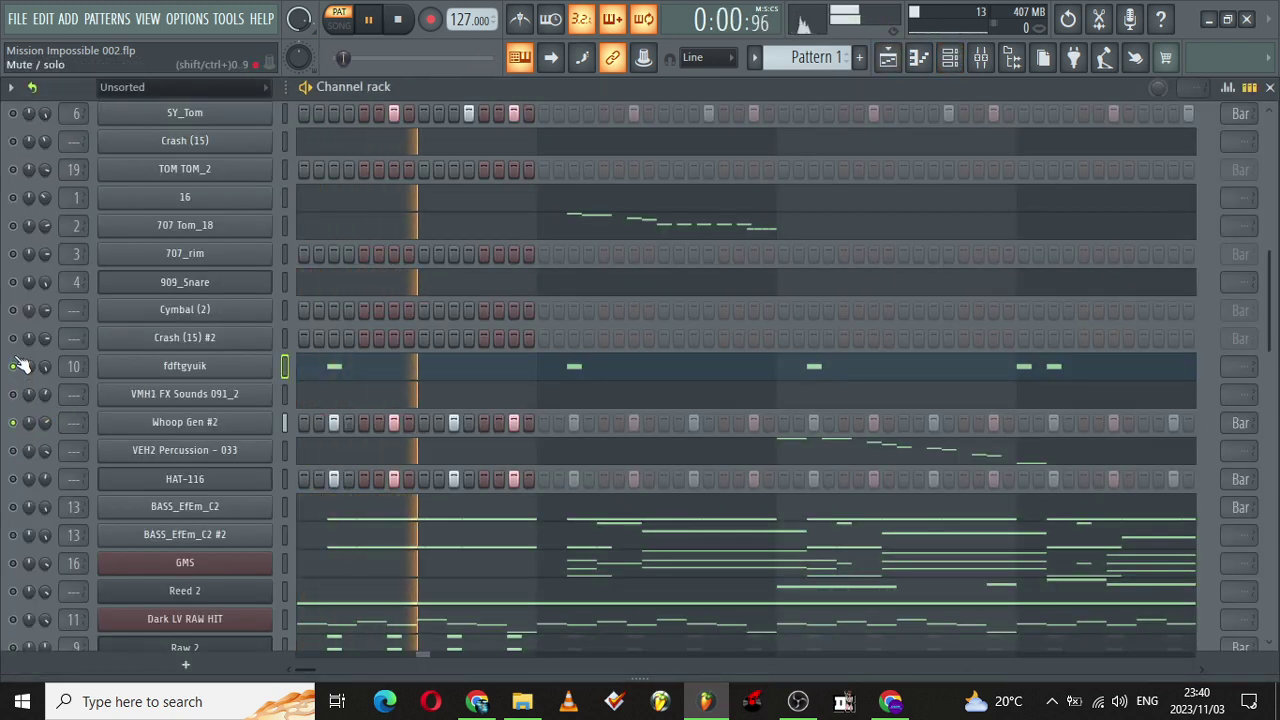
{"action": "left_click", "coordinate": [14, 366]}
{"action": "left_click", "coordinate": [237, 430]}
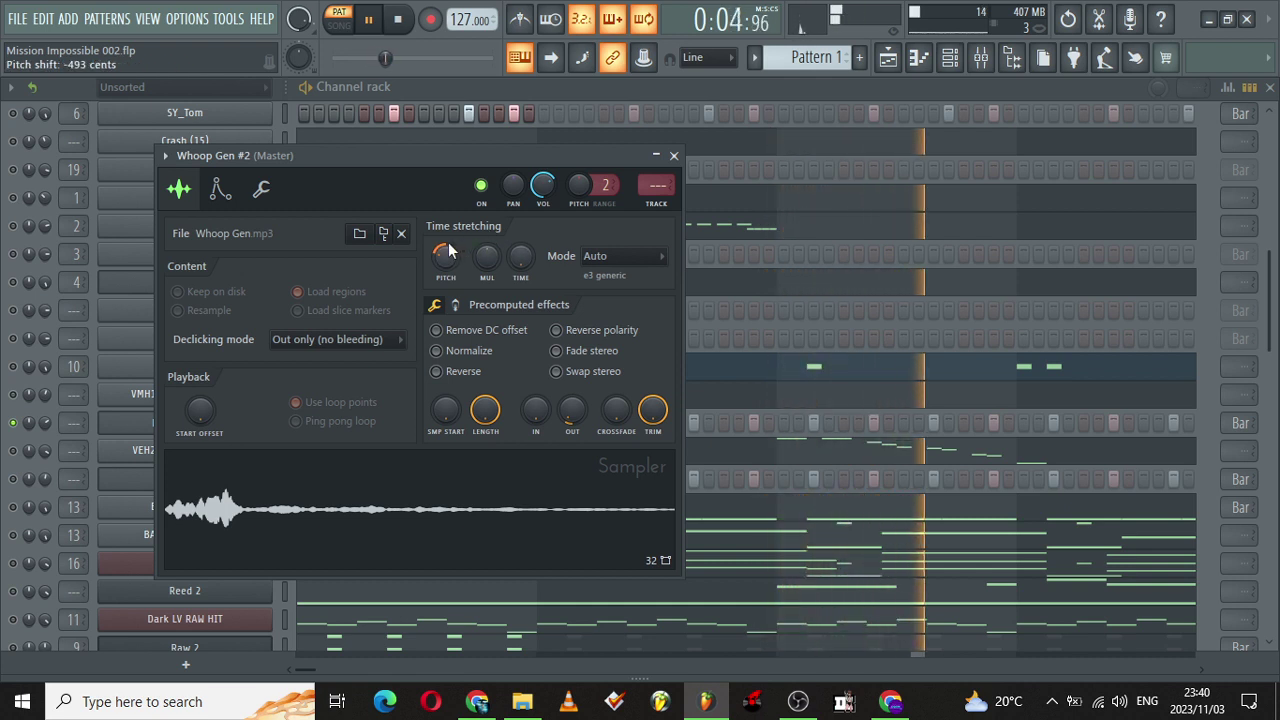
{"action": "left_click", "coordinate": [673, 155]}
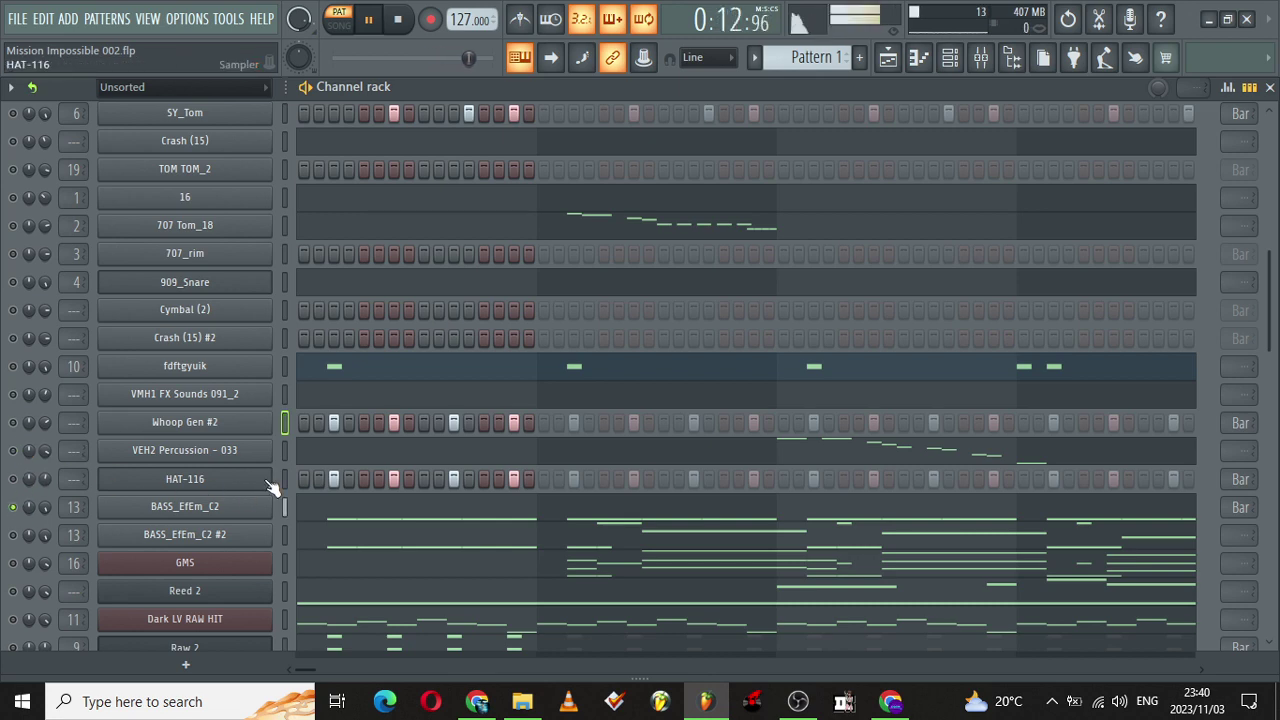
Step: Open BASS_EfEm_C2's notes in the piano roll and delete the Loop: Bar marker at bar 9
{"action": "left_click", "coordinate": [443, 519]}
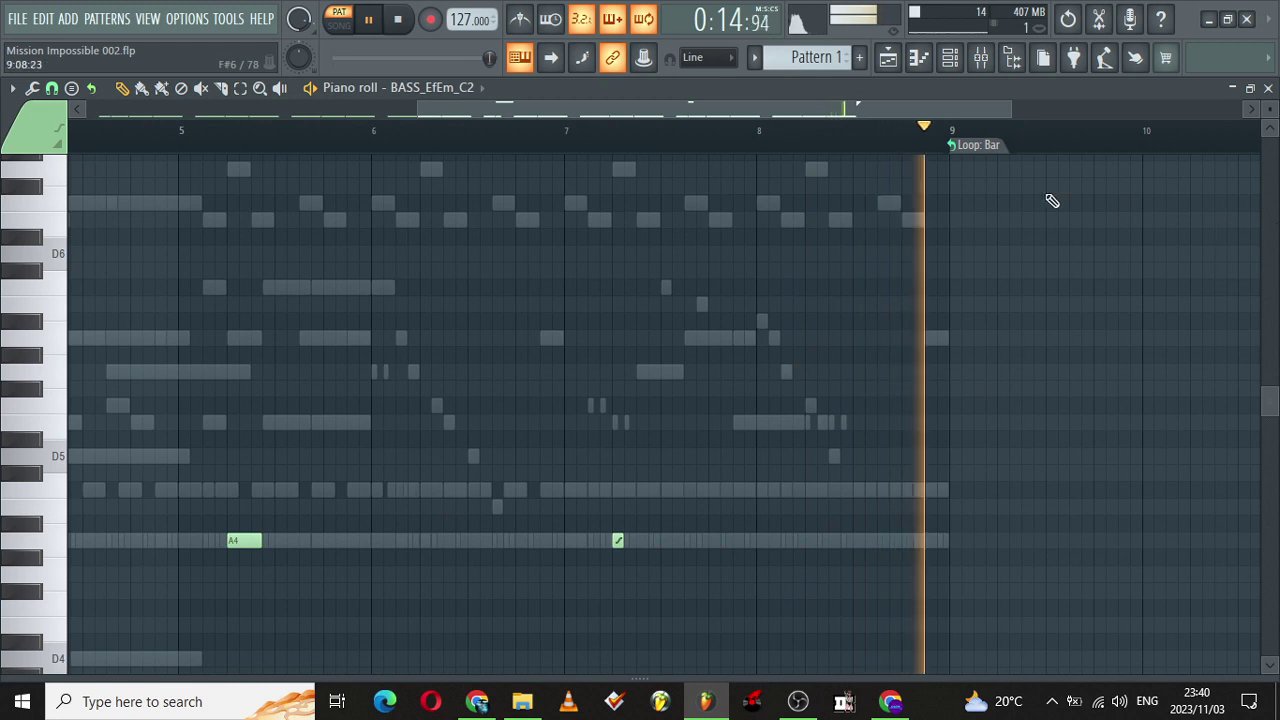
{"action": "right_click", "coordinate": [973, 155]}
{"action": "left_click", "coordinate": [1011, 175]}
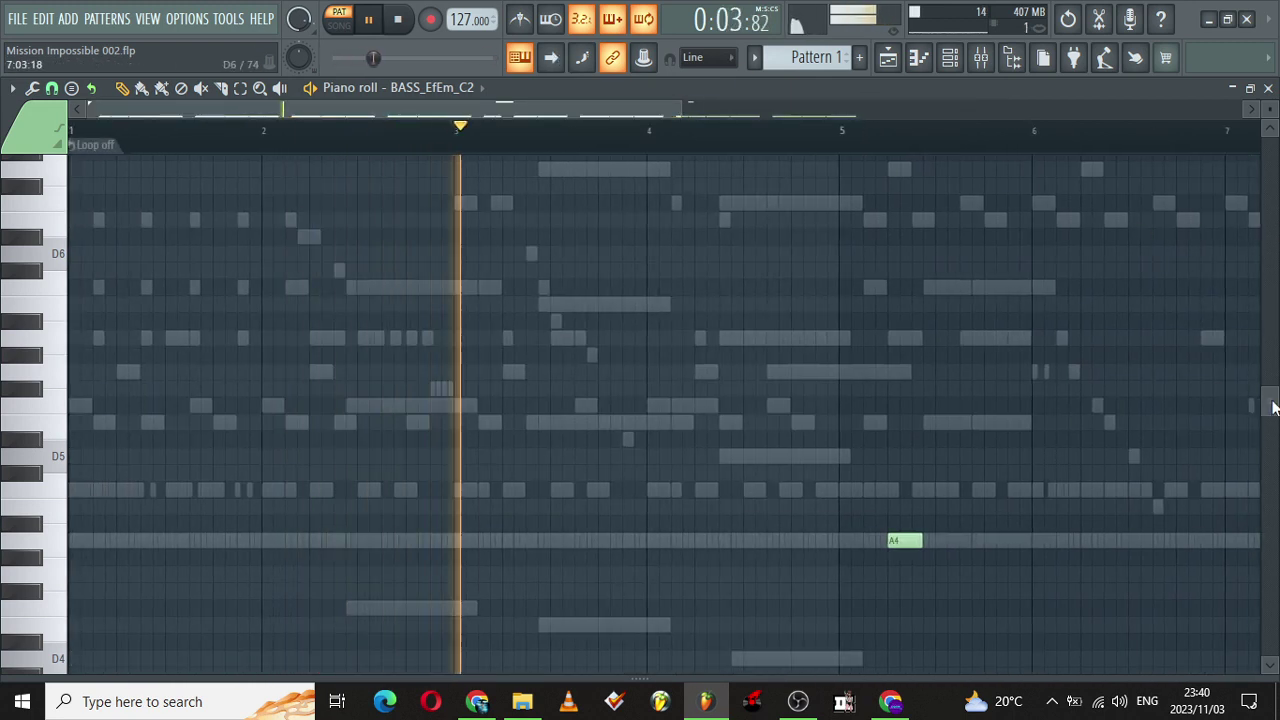
Step: Audition BASS_EfEm_C2's low A3 bass notes across all eight bars of the pattern
{"action": "left_click_drag", "start_coordinate": [1272, 405], "coordinate": [1272, 461]}
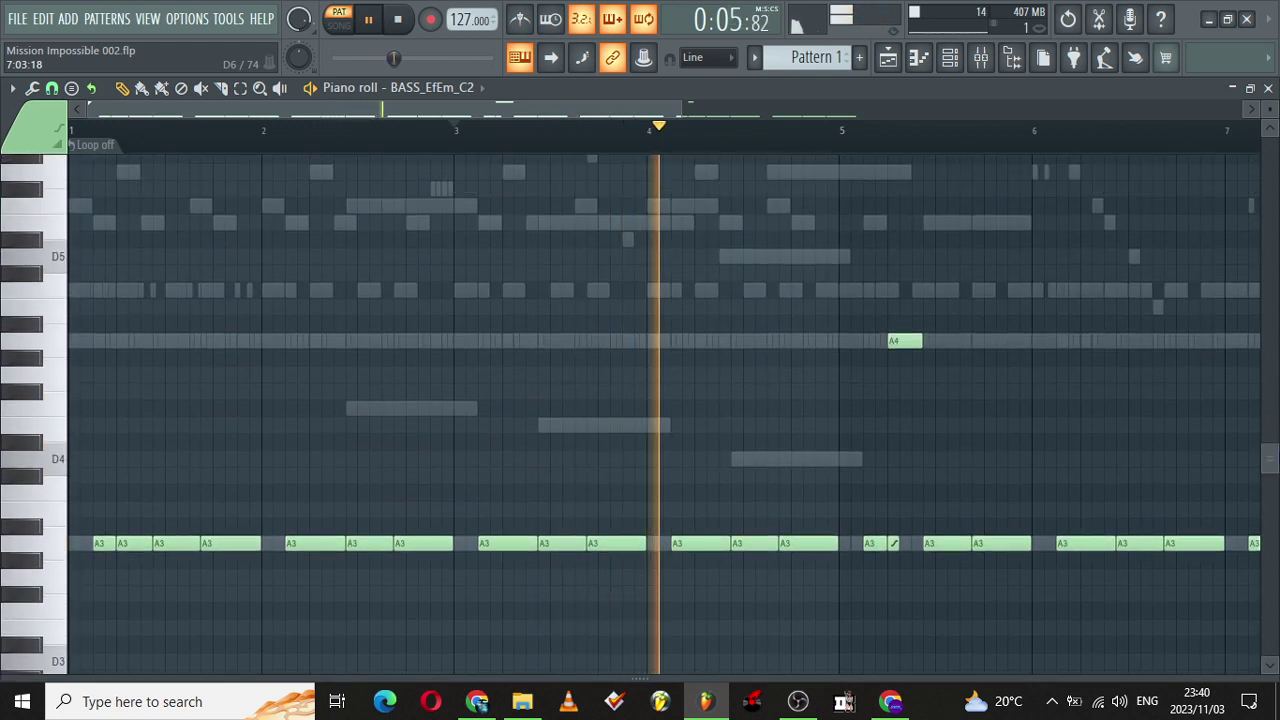
{"action": "scroll", "coordinate": [929, 100], "scroll_direction": "down", "scroll_amount": 1}
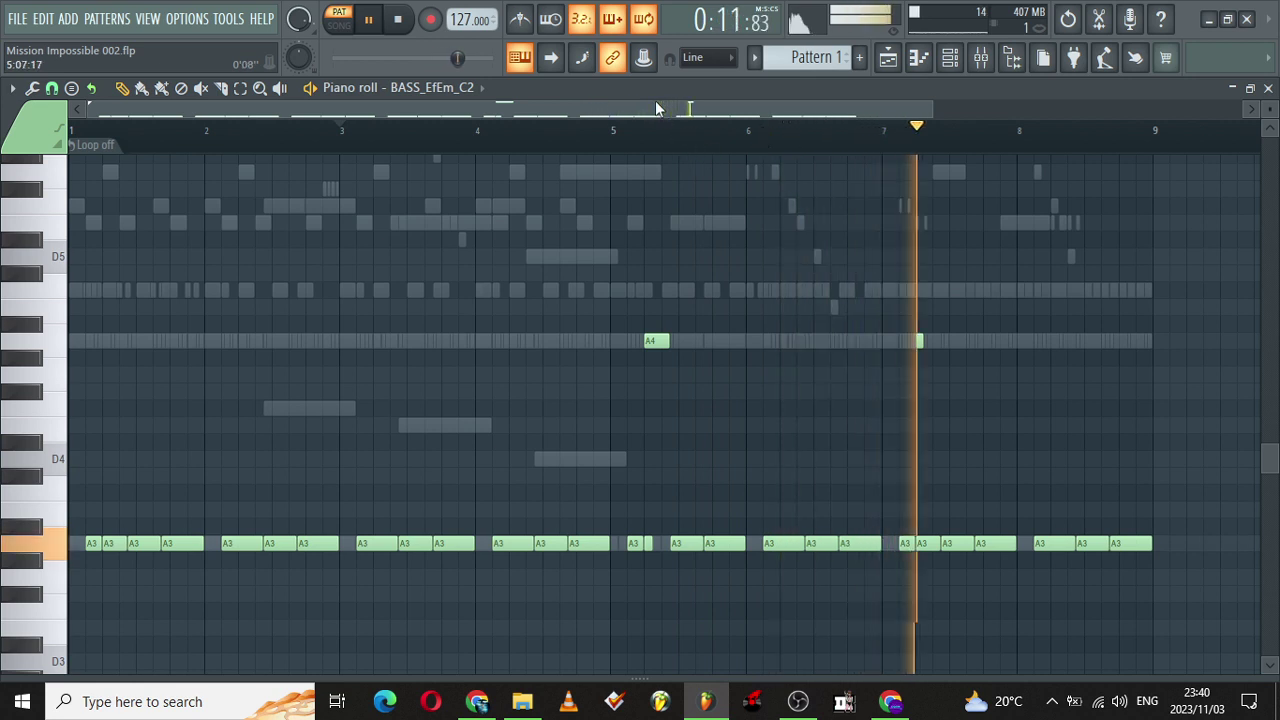
Step: Unmute BASS_EfEm_C2 #2, mute BASS_EfEm_C2, and audition the second bass's notes through bar 8 in the piano roll
{"action": "left_click", "coordinate": [951, 66]}
{"action": "left_click", "coordinate": [13, 535]}
{"action": "left_click", "coordinate": [13, 481]}
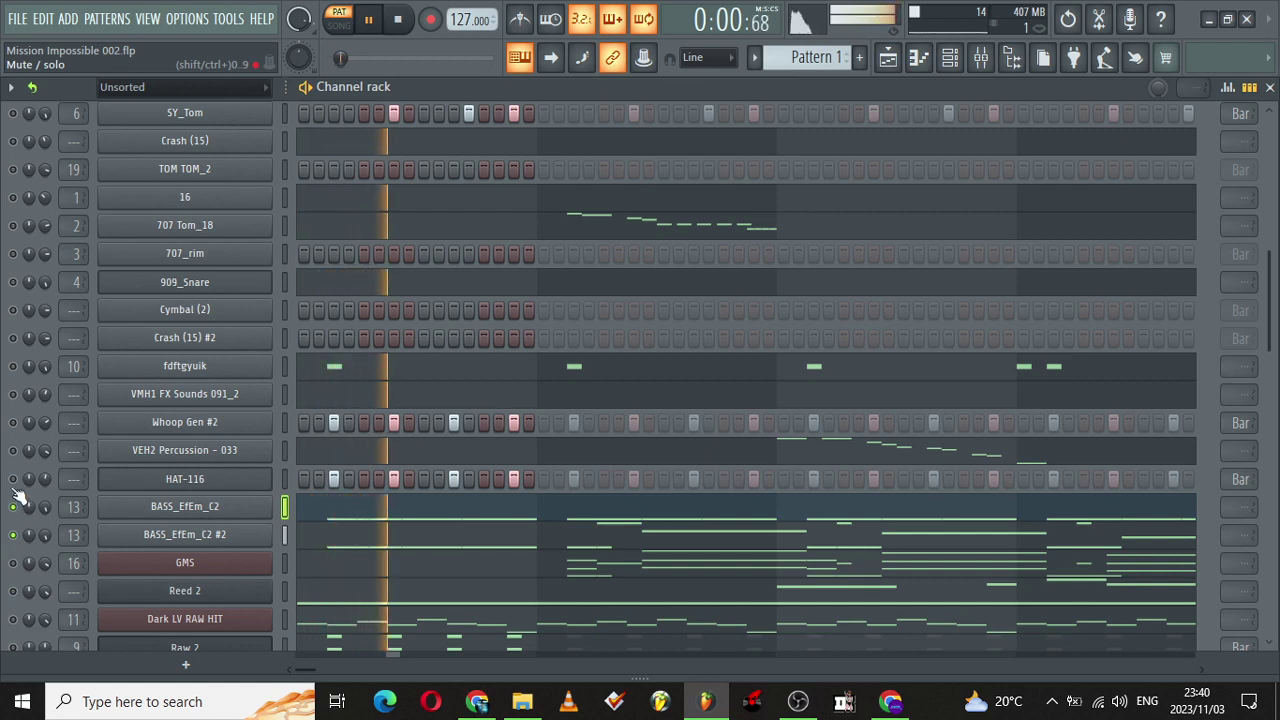
{"action": "left_click", "coordinate": [13, 508]}
{"action": "left_click", "coordinate": [13, 481]}
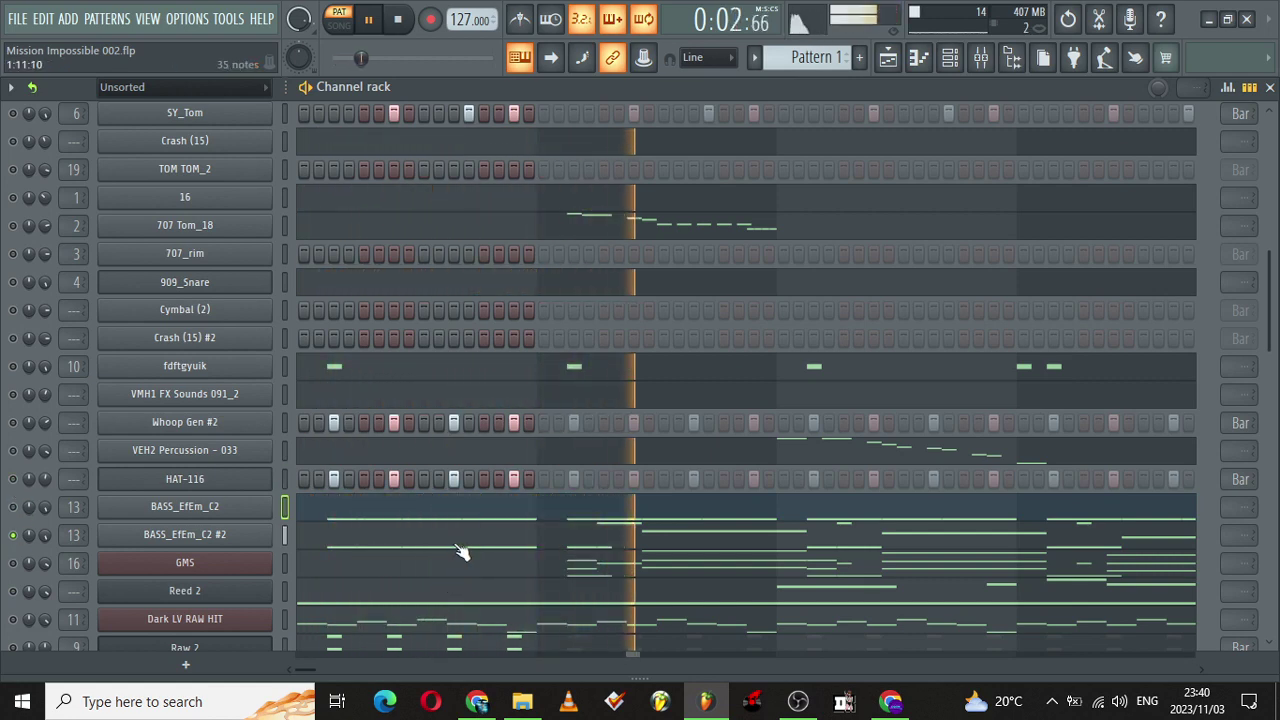
{"action": "left_click", "coordinate": [444, 543]}
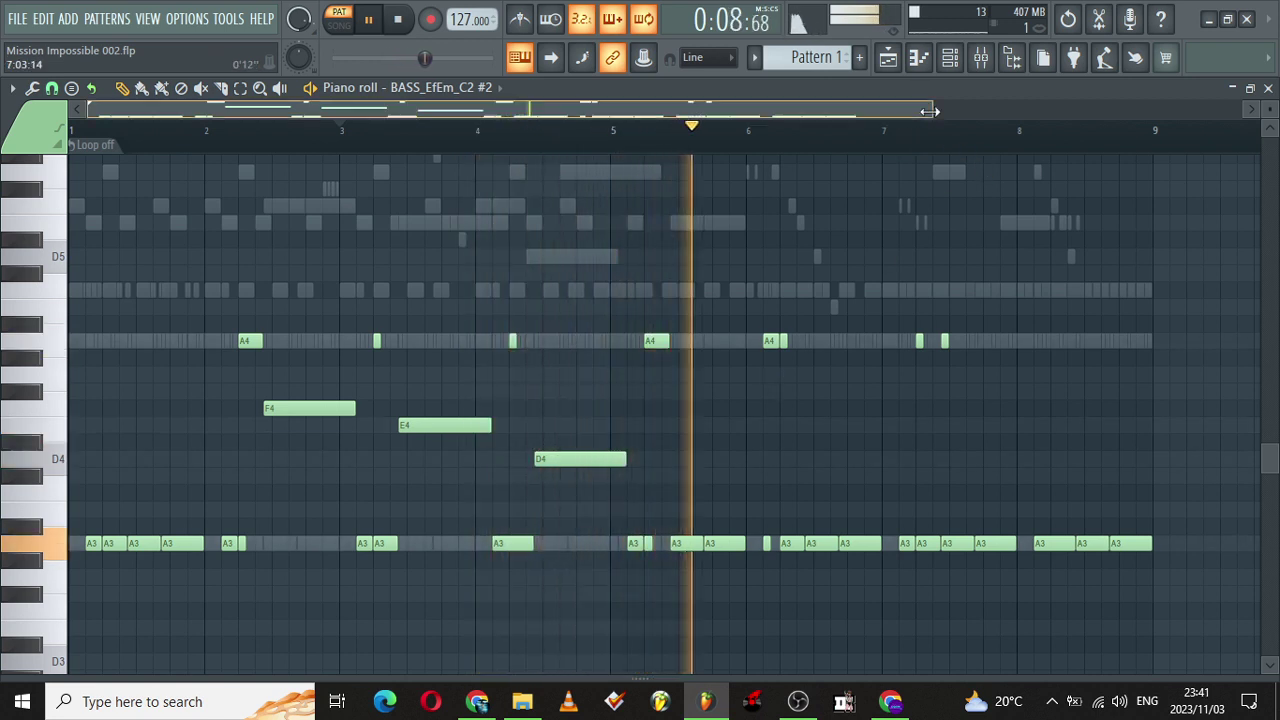
{"action": "left_click_drag", "start_coordinate": [932, 108], "coordinate": [800, 103]}
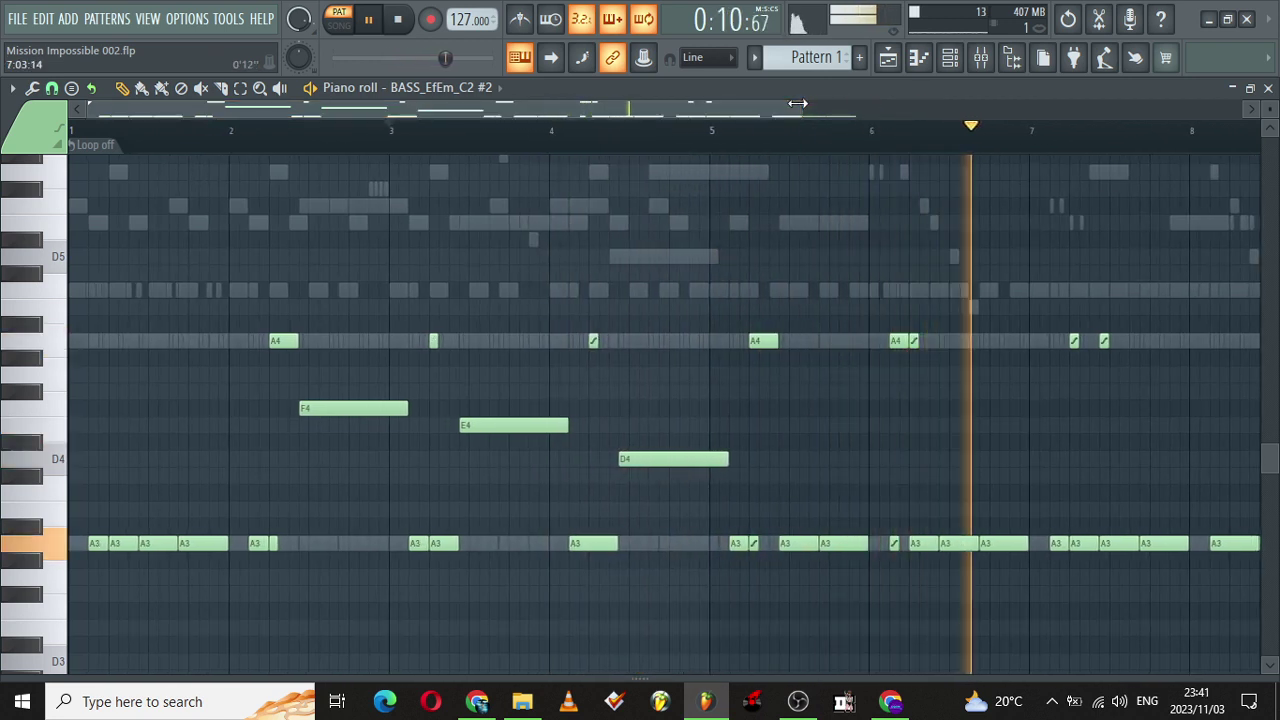
{"action": "left_click_drag", "start_coordinate": [708, 108], "coordinate": [885, 84]}
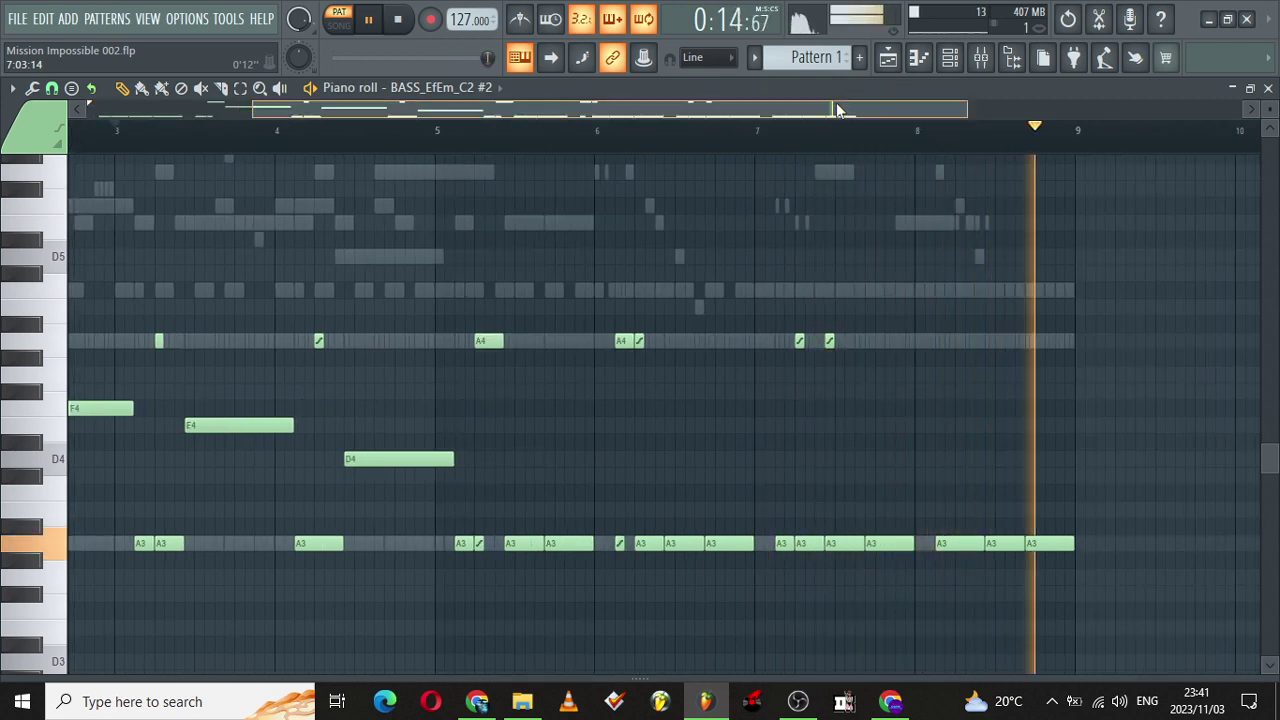
Step: Audition the GMS channel's chord notes in bars 2 to 5 in the piano roll
{"action": "left_click", "coordinate": [966, 59]}
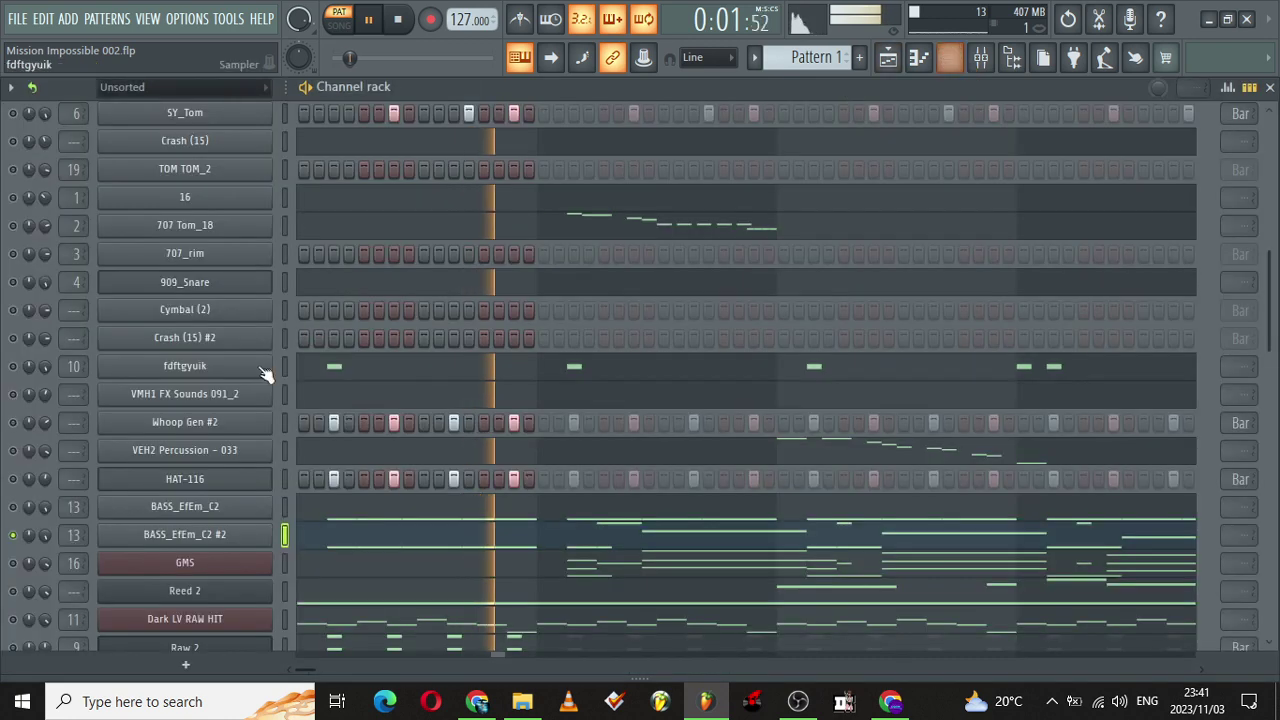
{"action": "left_click", "coordinate": [596, 575]}
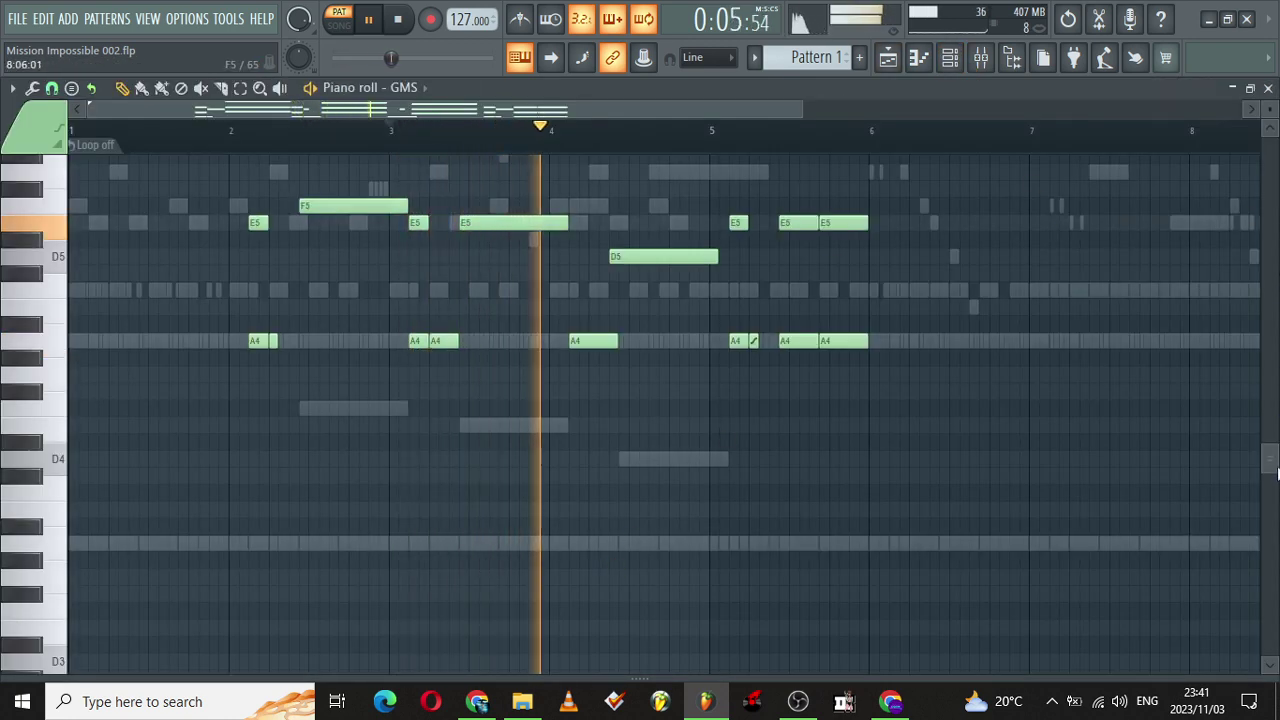
{"action": "left_click_drag", "start_coordinate": [1277, 473], "coordinate": [1266, 395]}
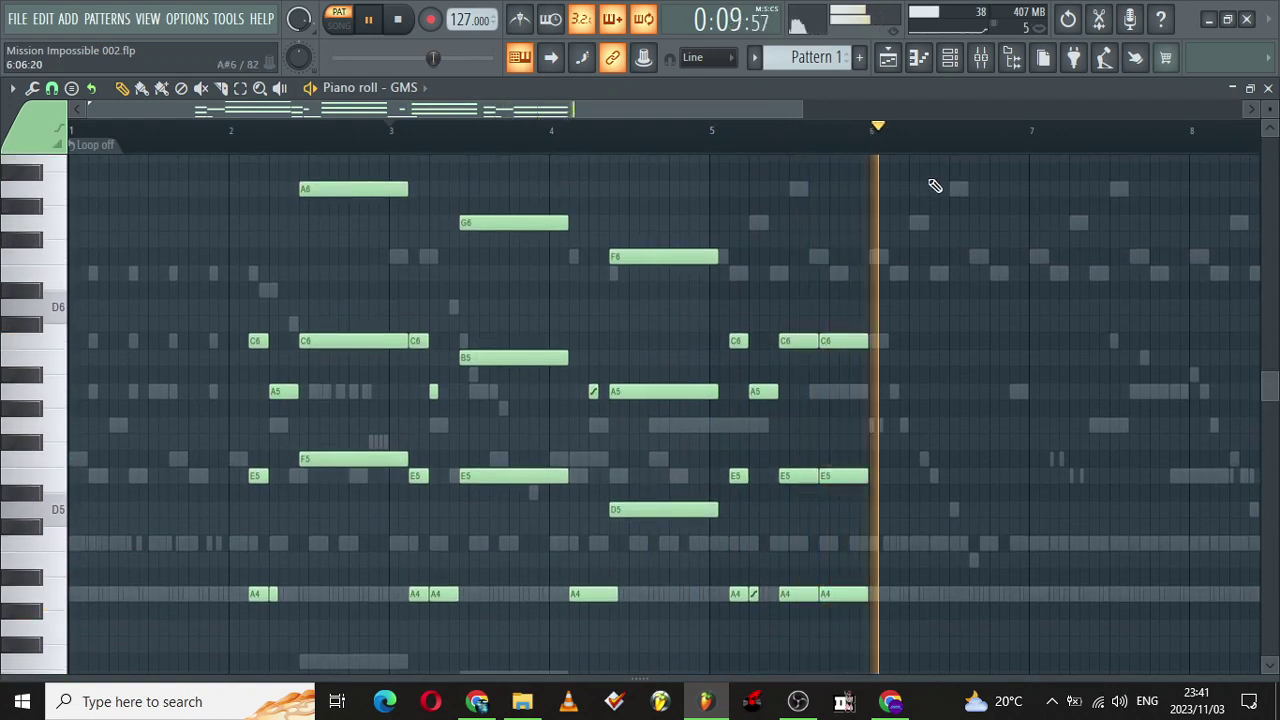
Step: Unmute Reed 2 and view its low notes across the whole pattern in the piano roll
{"action": "left_click", "coordinate": [949, 57]}
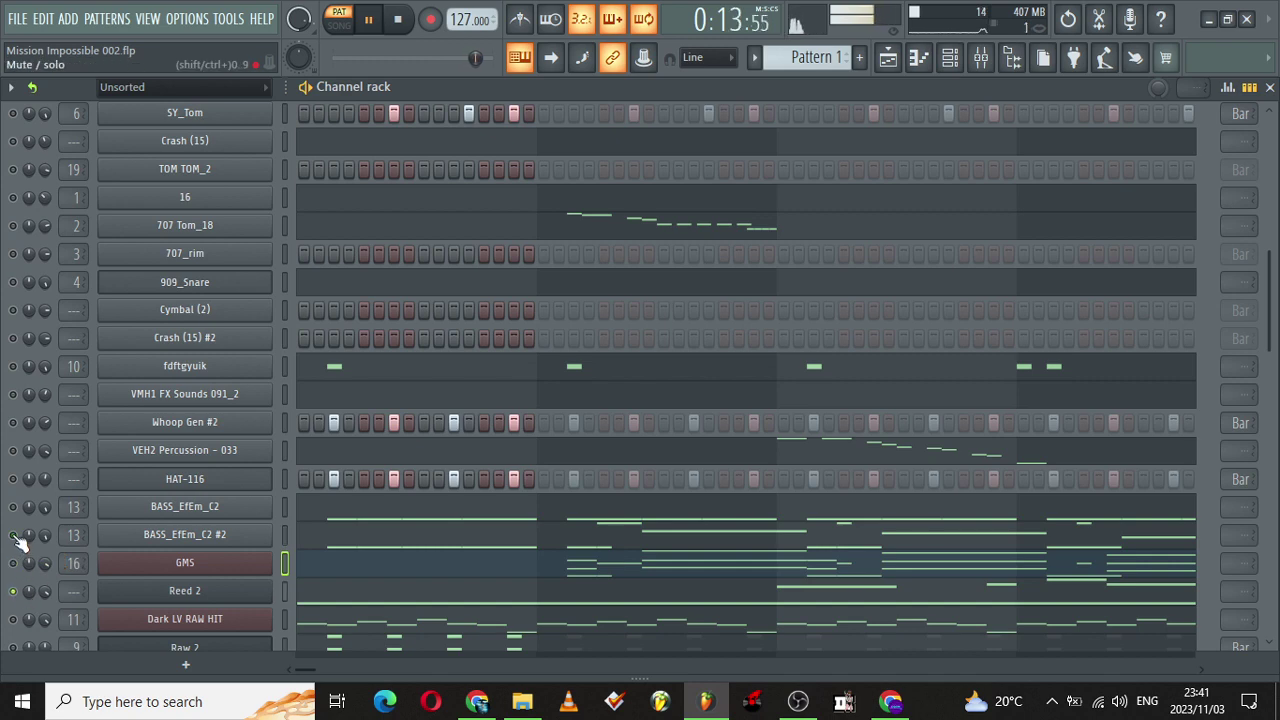
{"action": "left_click", "coordinate": [370, 604]}
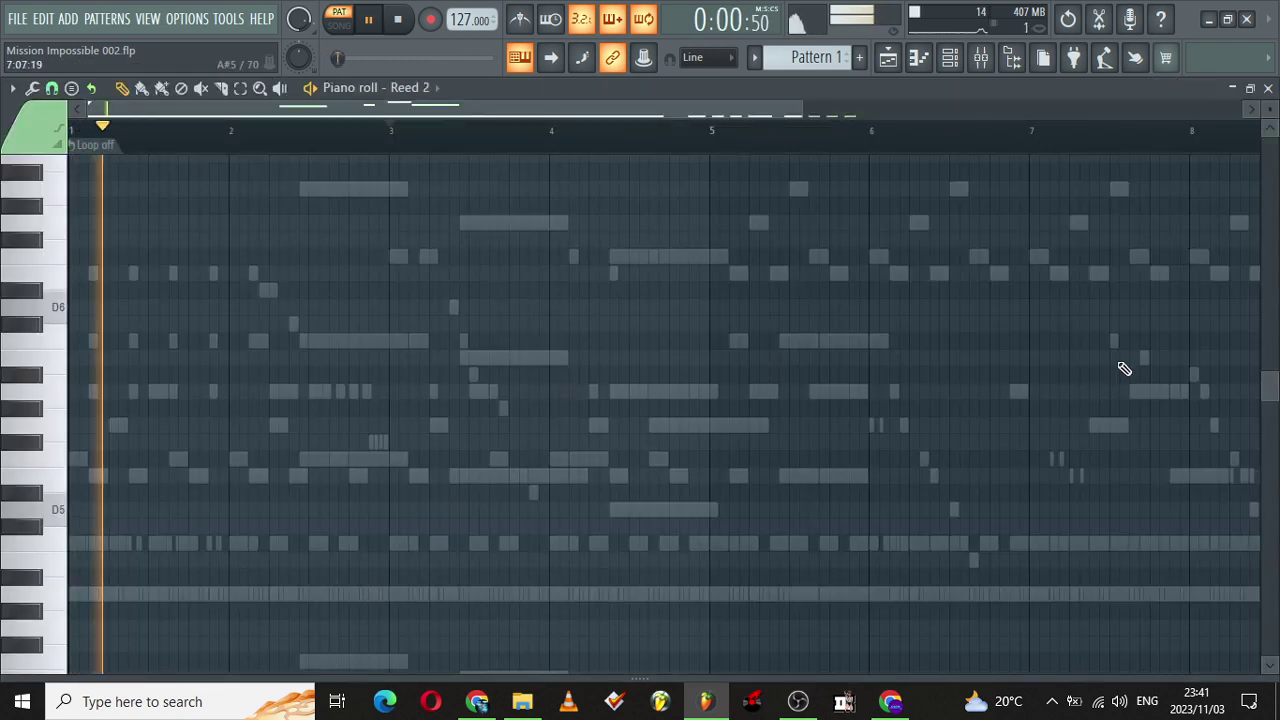
{"action": "scroll", "coordinate": [618, 342], "scroll_direction": "down", "scroll_amount": 10}
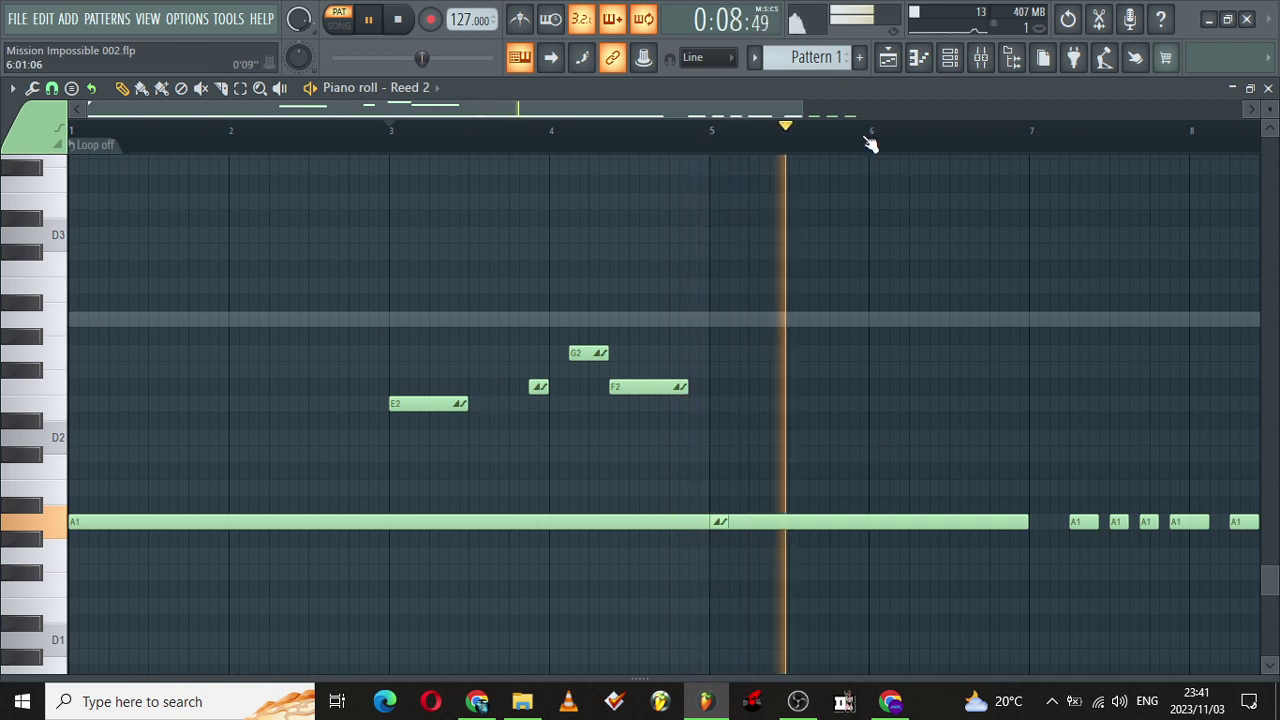
{"action": "left_click_drag", "start_coordinate": [804, 107], "coordinate": [1080, 60]}
Step: Transpose all of Reed 2's notes up one octave and audition them
{"action": "key", "text": "ctrl+Up"}
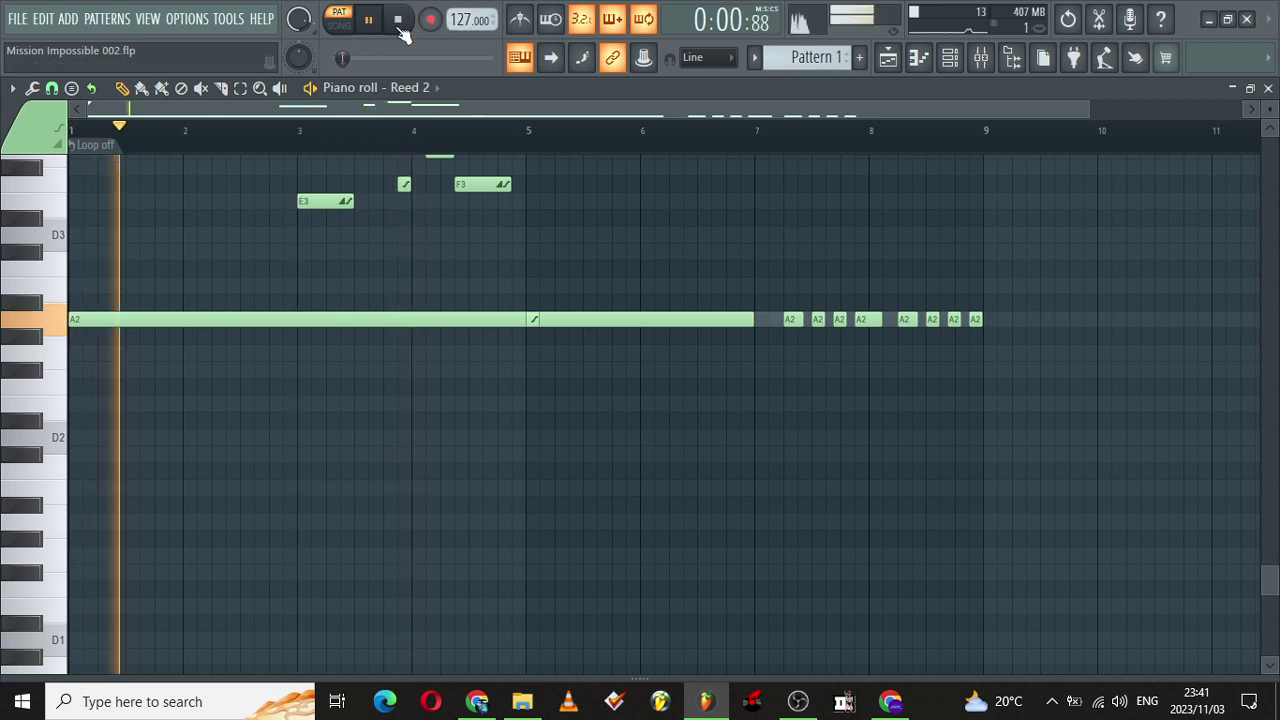
{"action": "left_click_drag", "start_coordinate": [1266, 590], "coordinate": [1266, 512]}
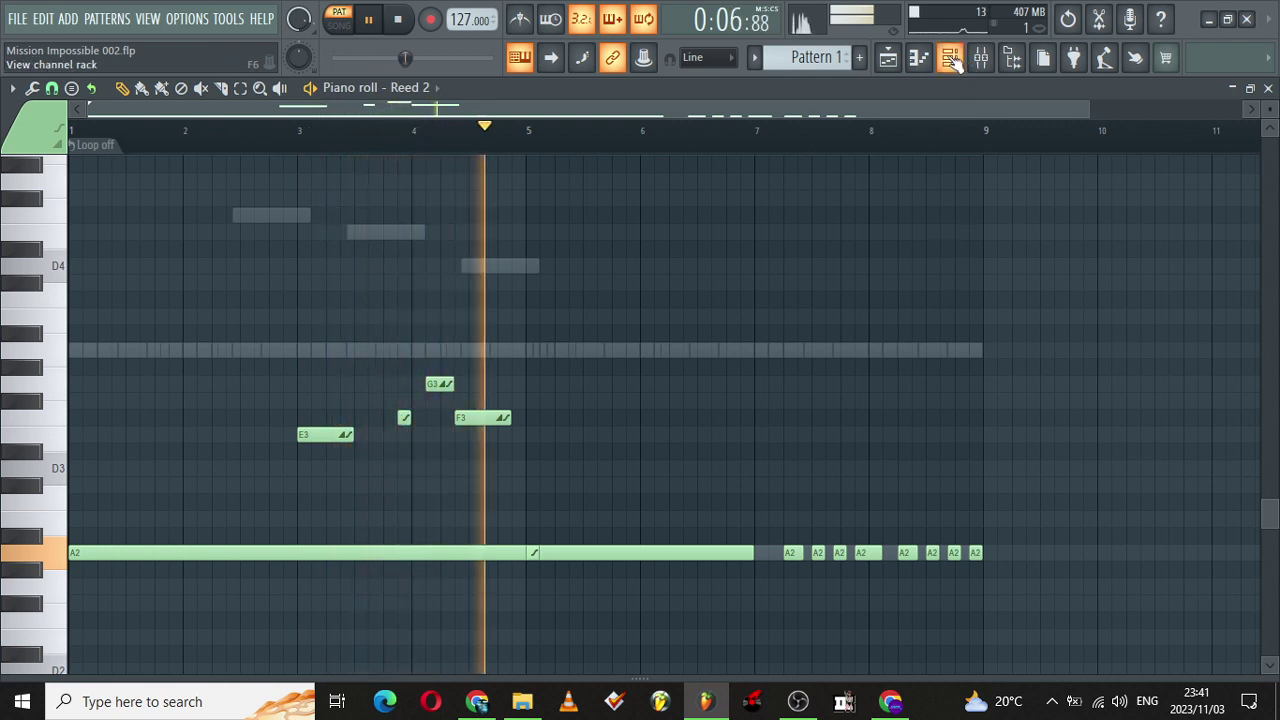
{"action": "left_click", "coordinate": [950, 58]}
{"action": "left_click", "coordinate": [950, 58]}
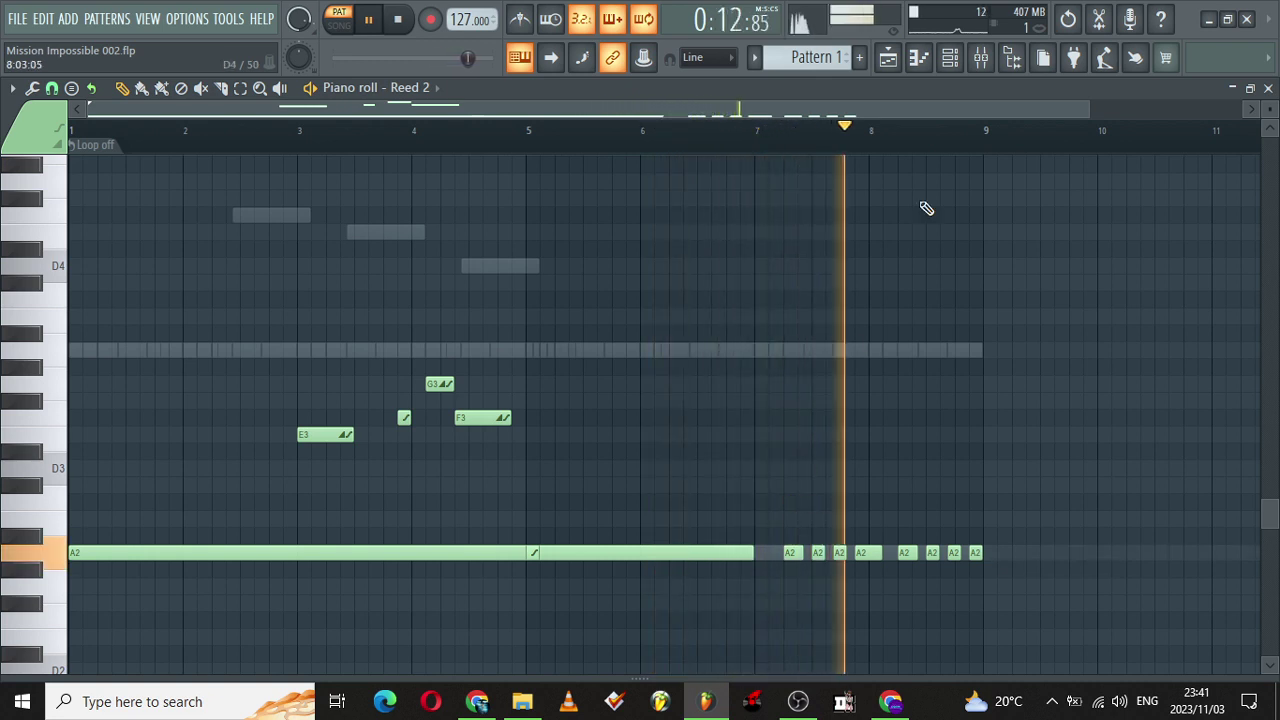
Step: Unmute Dark LV RAW HIT alongside BASS_EfEm_C2 #2, mute Reed 2, and check the hit's Nexus preset and settings
{"action": "left_click", "coordinate": [950, 58]}
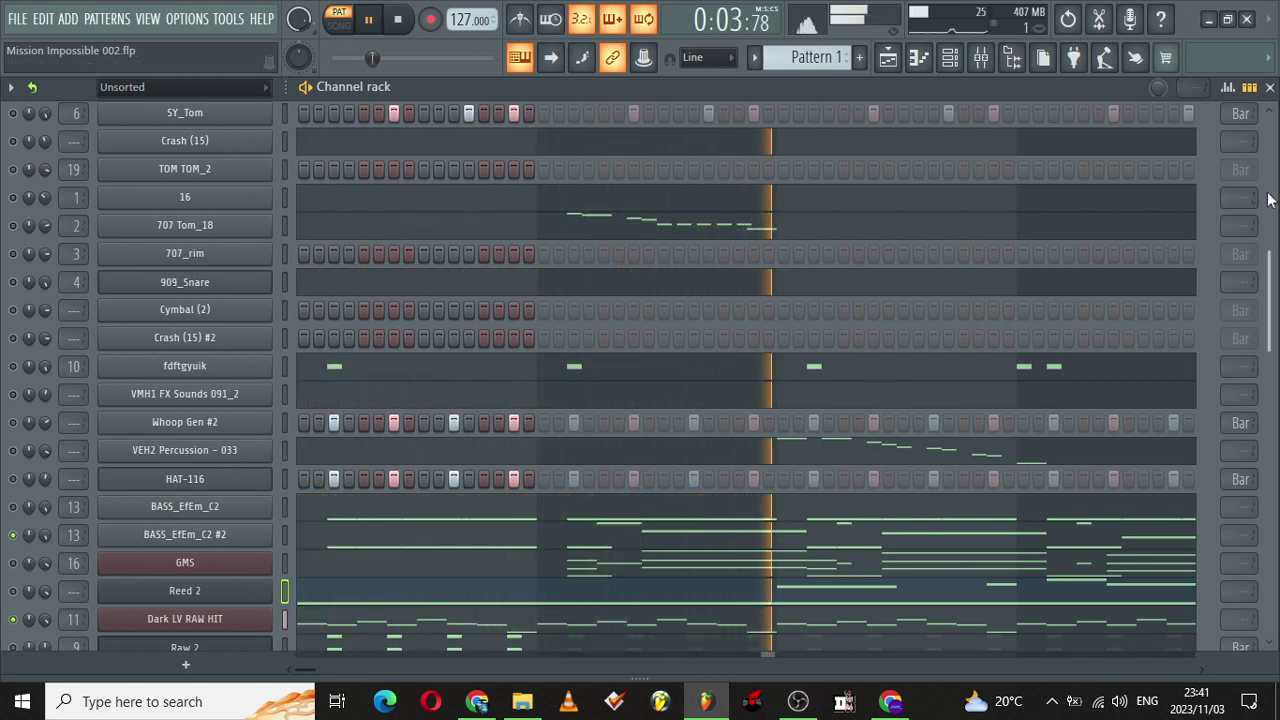
{"action": "left_click_drag", "start_coordinate": [1271, 299], "coordinate": [1271, 532]}
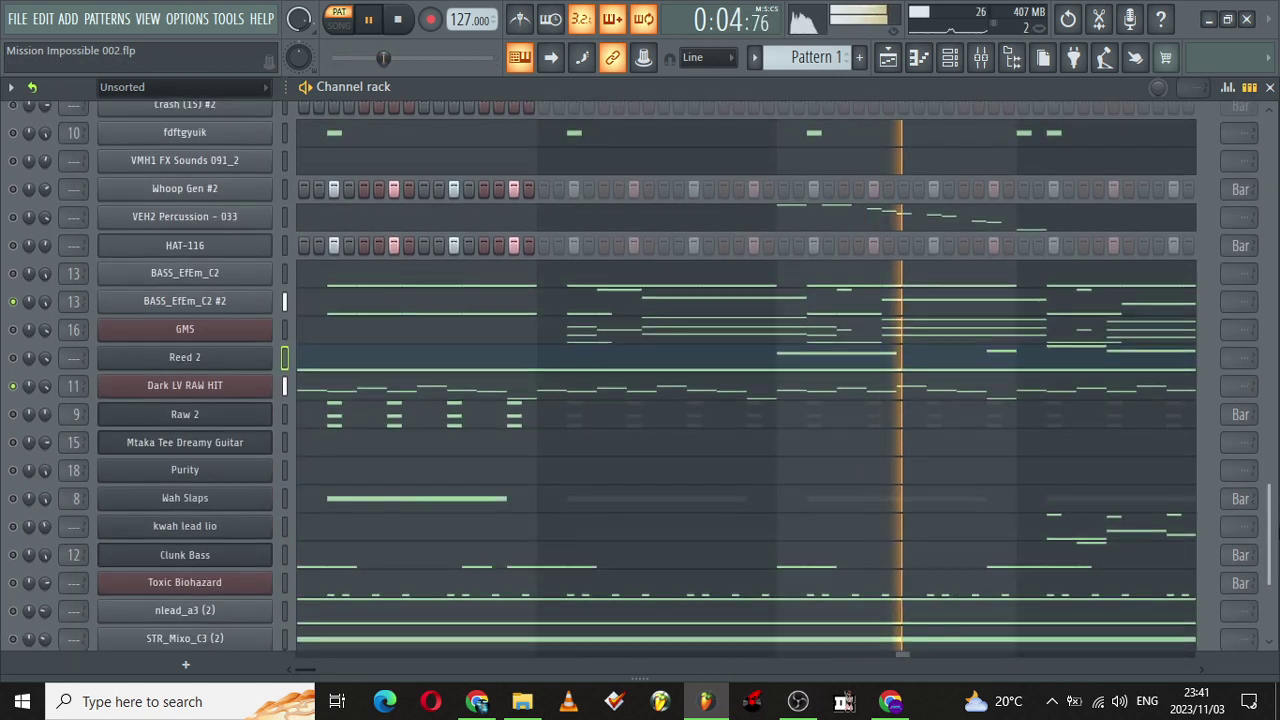
{"action": "left_click", "coordinate": [226, 392]}
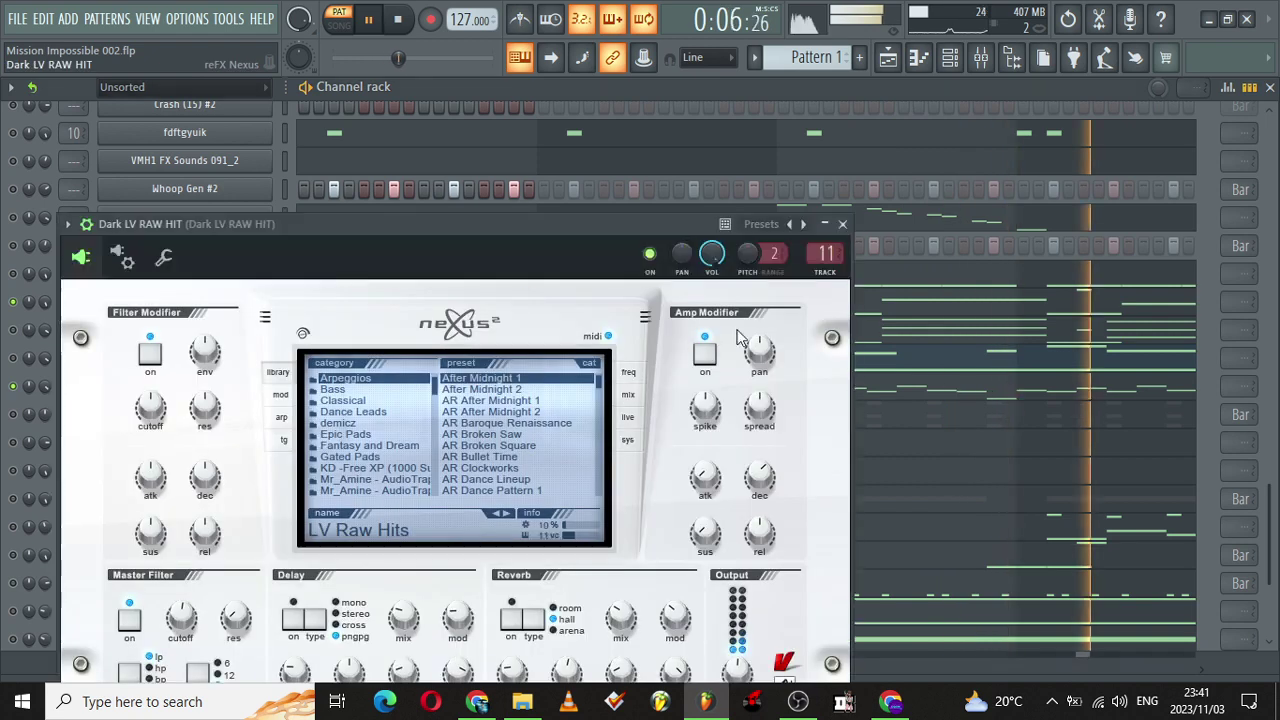
{"action": "left_click", "coordinate": [843, 224]}
Step: Audition Dark LV RAW HIT's short melody notes across all eight bars in the piano roll
{"action": "left_click", "coordinate": [414, 397]}
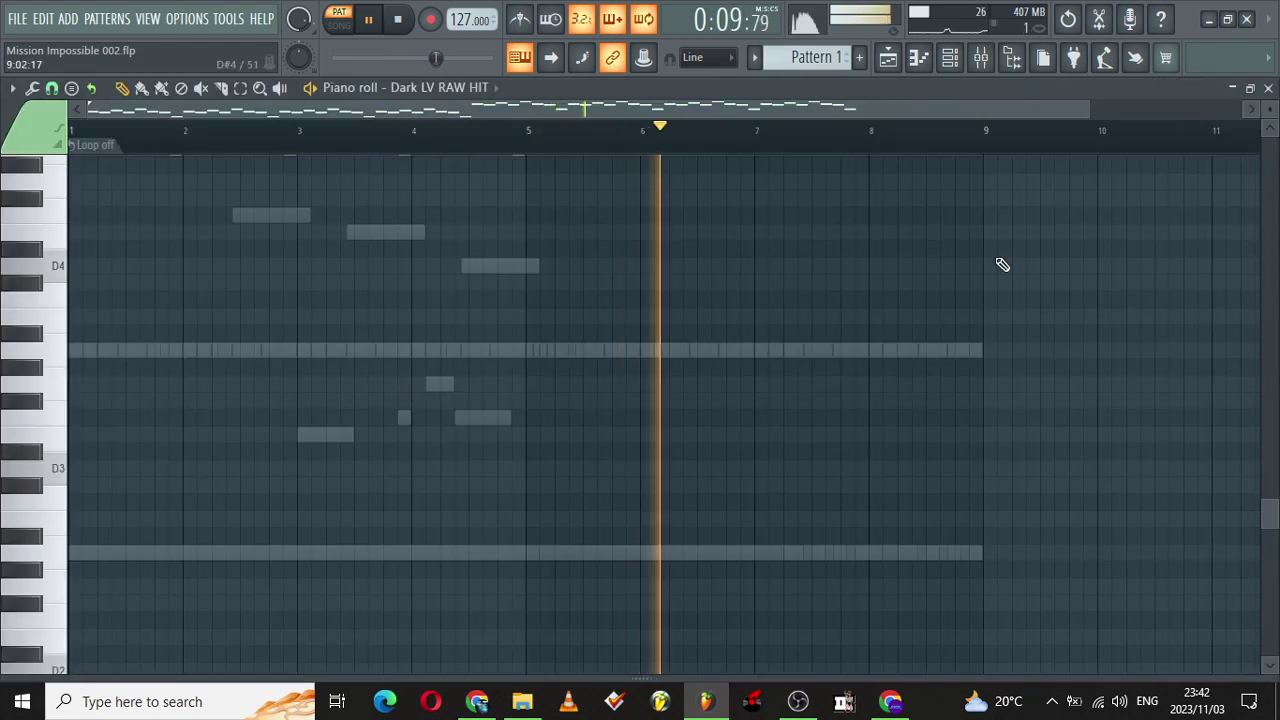
{"action": "left_click_drag", "start_coordinate": [1270, 517], "coordinate": [1270, 417]}
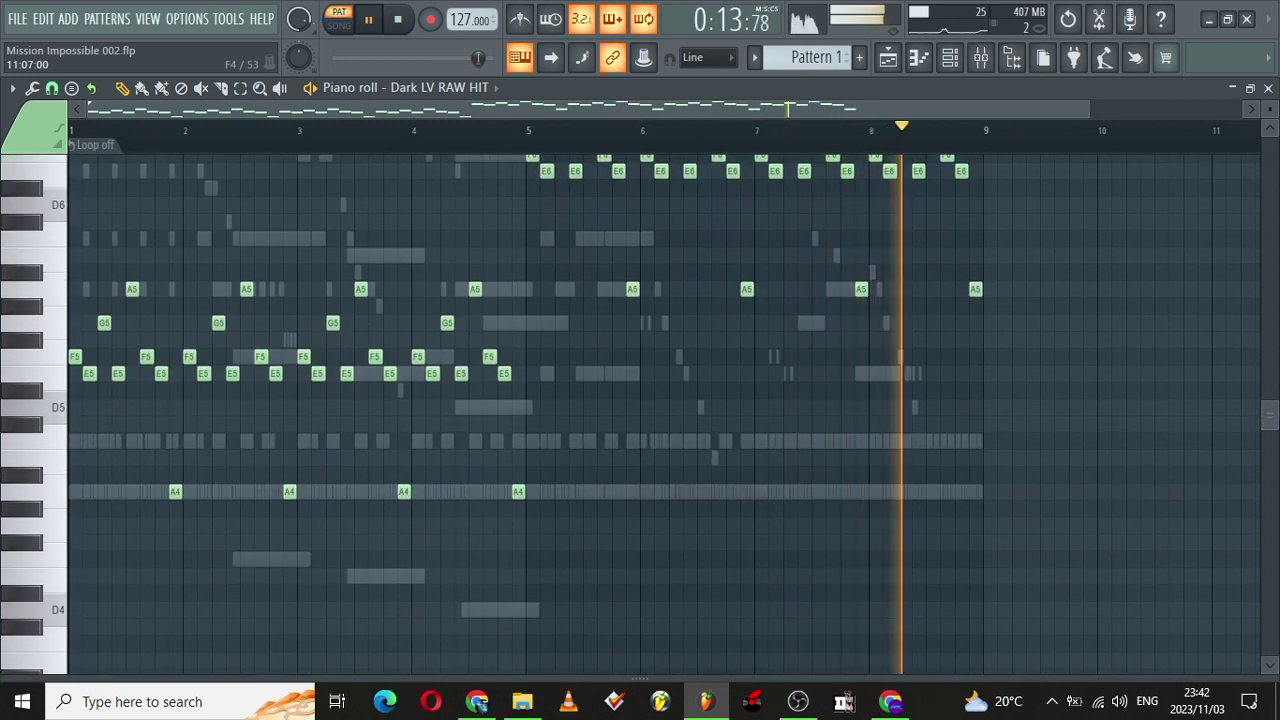
{"action": "left_click_drag", "start_coordinate": [1090, 108], "coordinate": [588, 57]}
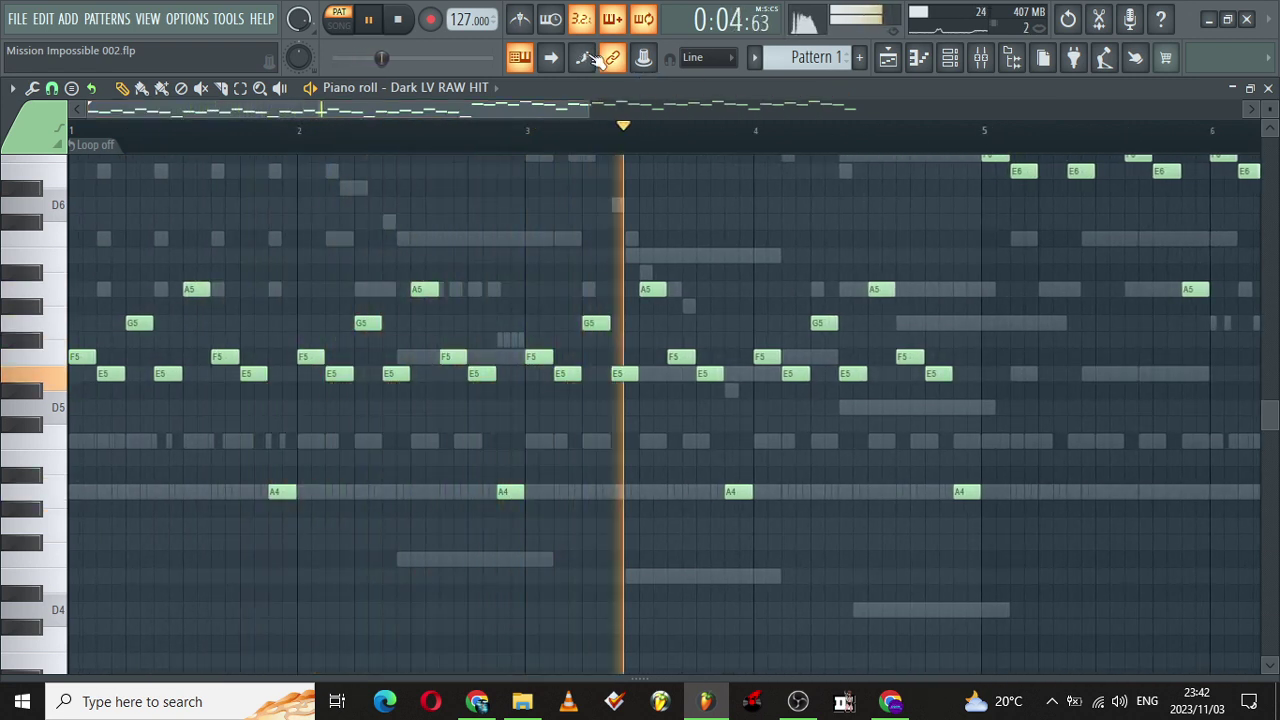
{"action": "left_click_drag", "start_coordinate": [583, 107], "coordinate": [968, 104]}
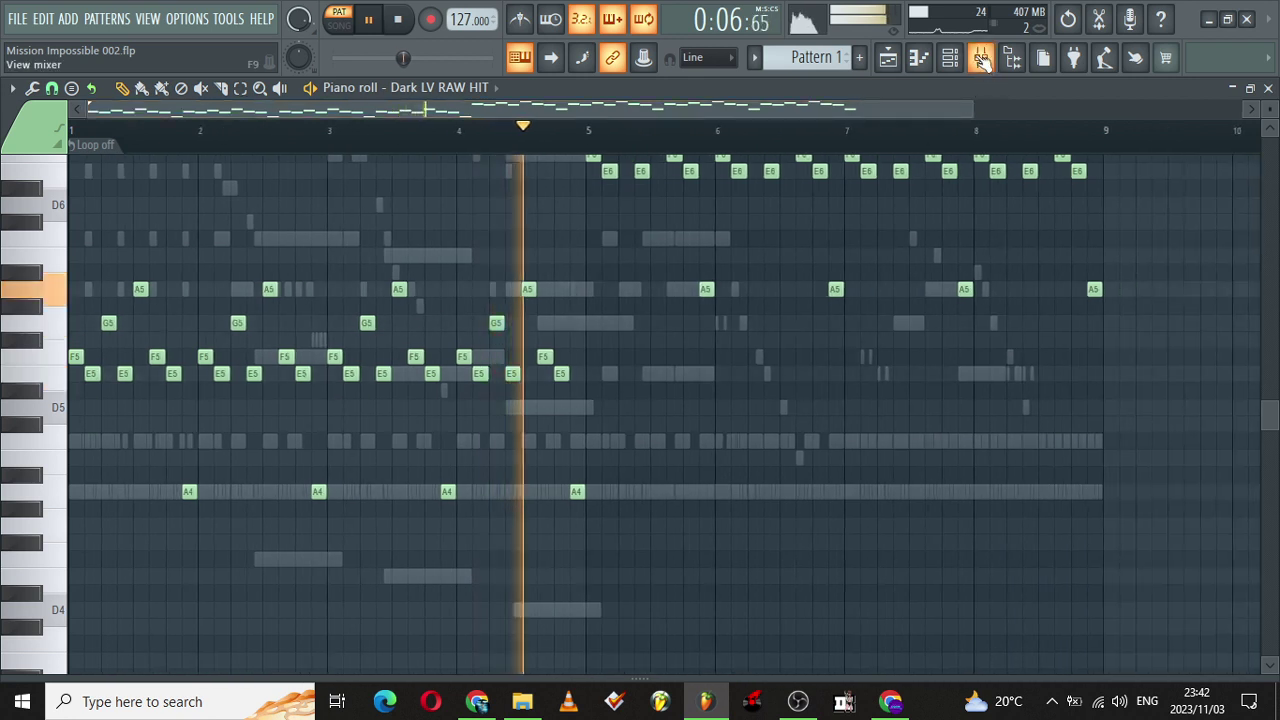
Step: Mute Dark LV RAW HIT, unmute Raw 2 and Mtaka Tee Dreamy Guitar, and audition the guitar's notes from bar 7 in the piano roll
{"action": "left_click", "coordinate": [951, 58]}
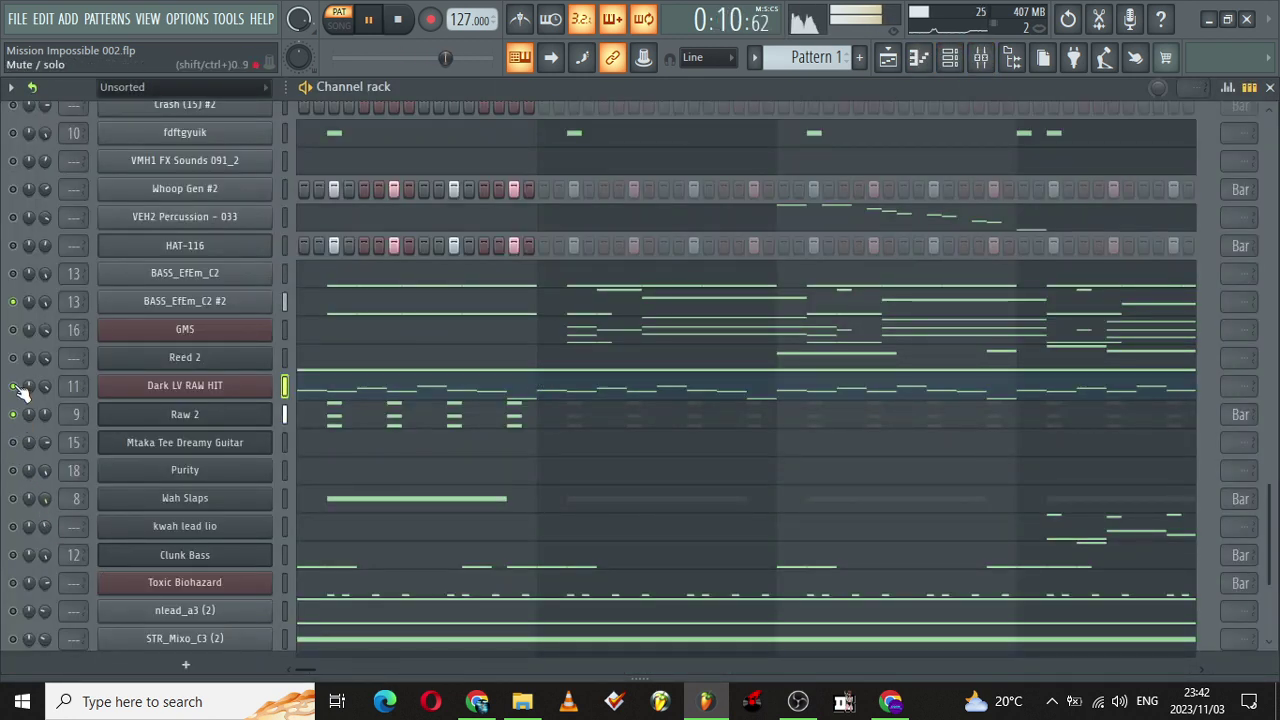
{"action": "left_click", "coordinate": [422, 445]}
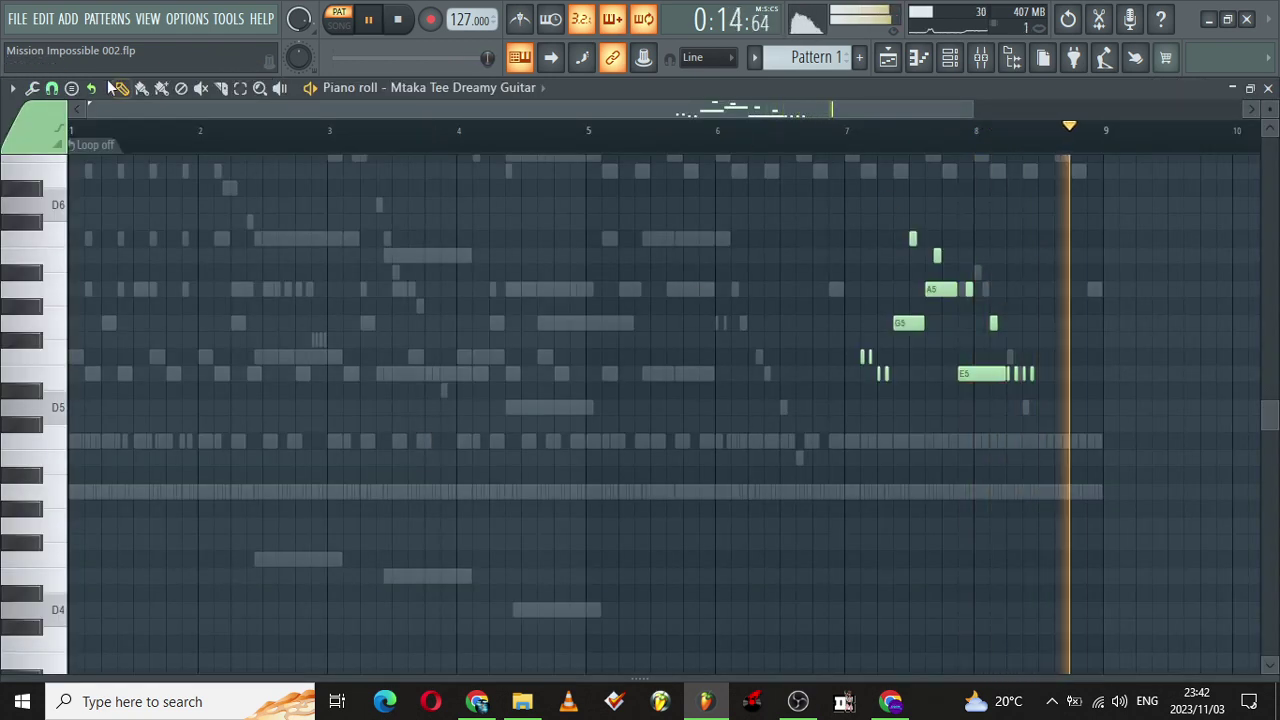
{"action": "left_click_drag", "start_coordinate": [88, 104], "coordinate": [496, 56]}
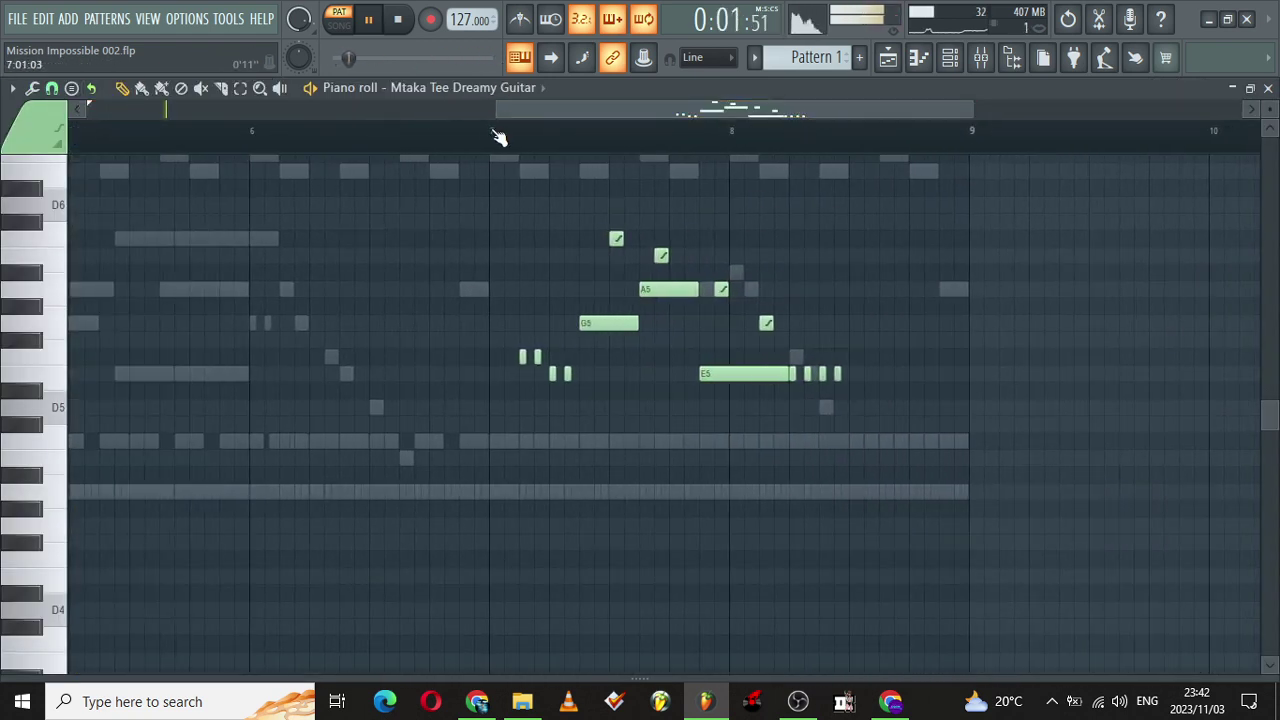
{"action": "left_click", "coordinate": [498, 137]}
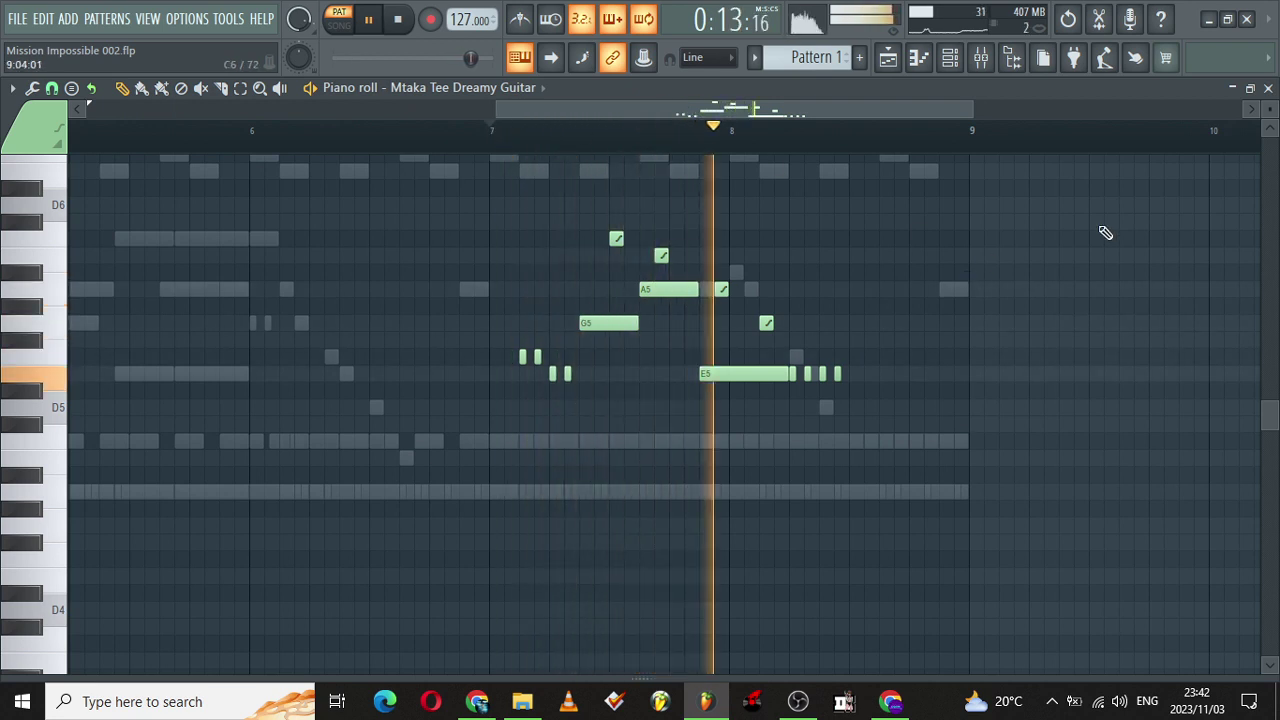
{"action": "scroll", "coordinate": [1251, 289], "scroll_direction": "up", "scroll_amount": 3}
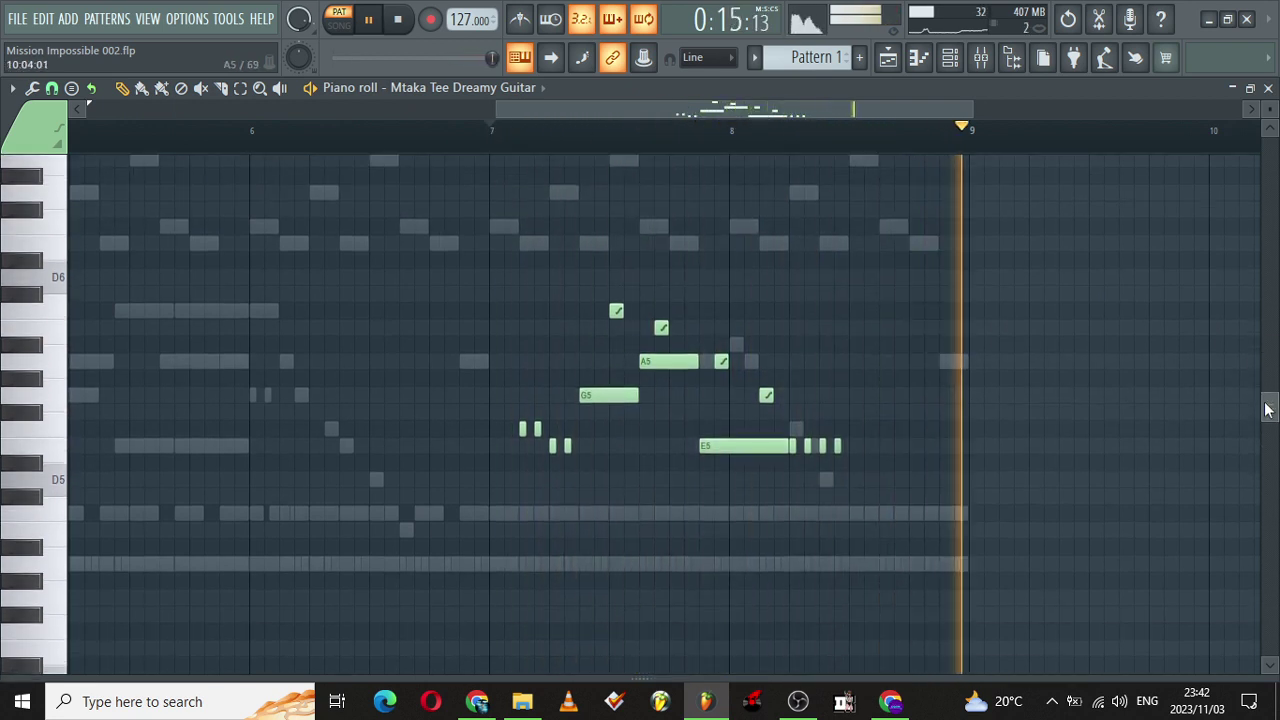
{"action": "scroll", "coordinate": [1268, 410], "scroll_direction": "down", "scroll_amount": 2}
{"action": "left_click_drag", "start_coordinate": [730, 678], "coordinate": [800, 562]}
Step: Unmute kwah lead lio and audition its notes around bars 4 and 5 in the piano roll
{"action": "left_click", "coordinate": [951, 58]}
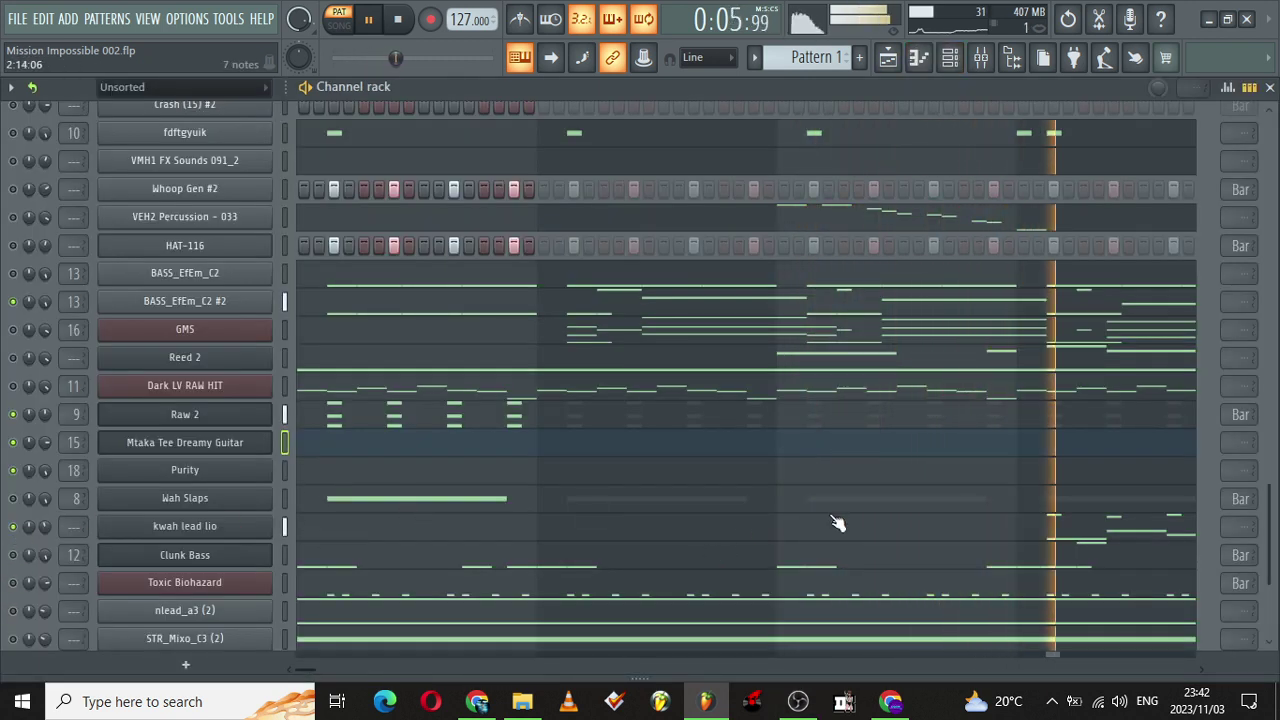
{"action": "left_click", "coordinate": [1049, 538]}
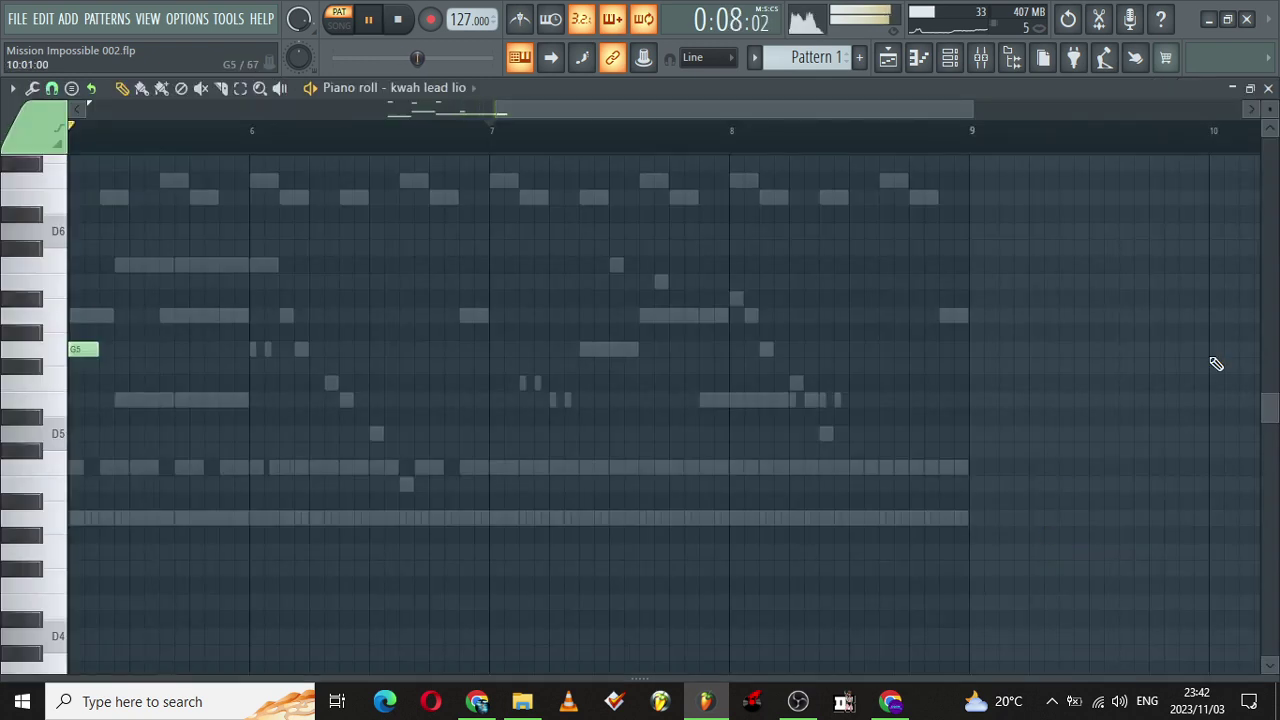
{"action": "left_click_drag", "start_coordinate": [720, 112], "coordinate": [566, 89]}
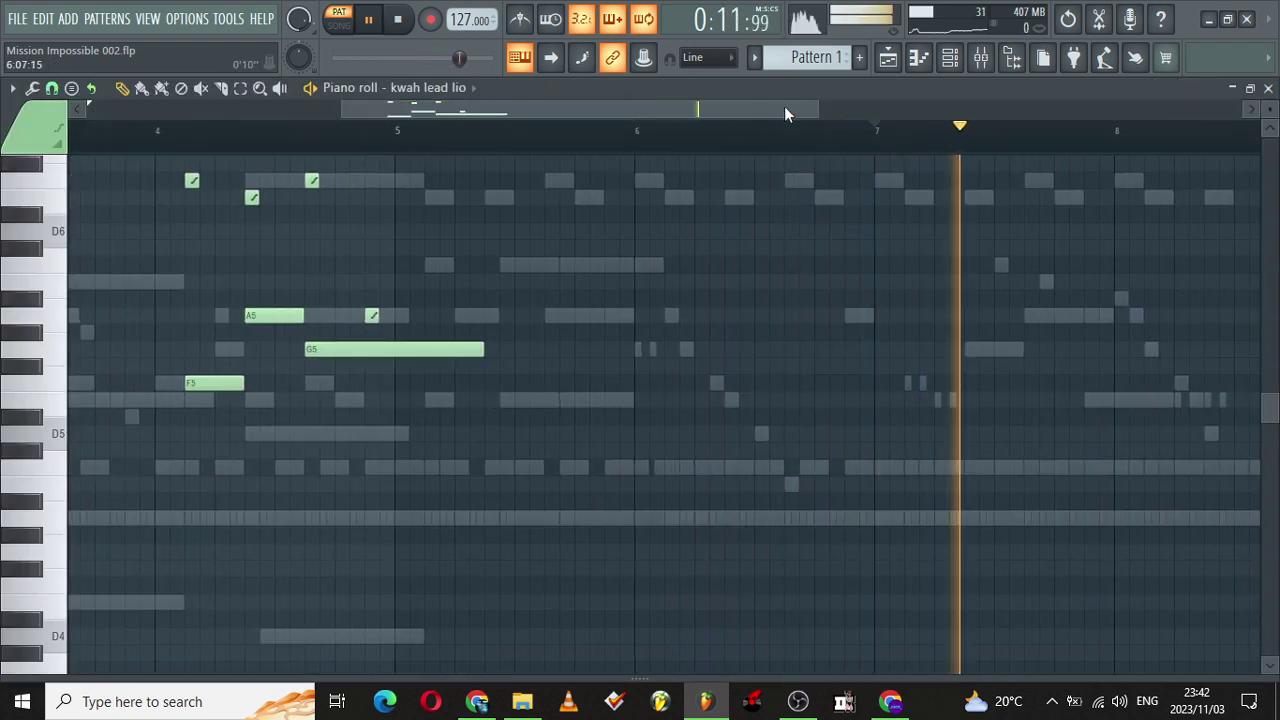
{"action": "left_click_drag", "start_coordinate": [784, 113], "coordinate": [760, 112]}
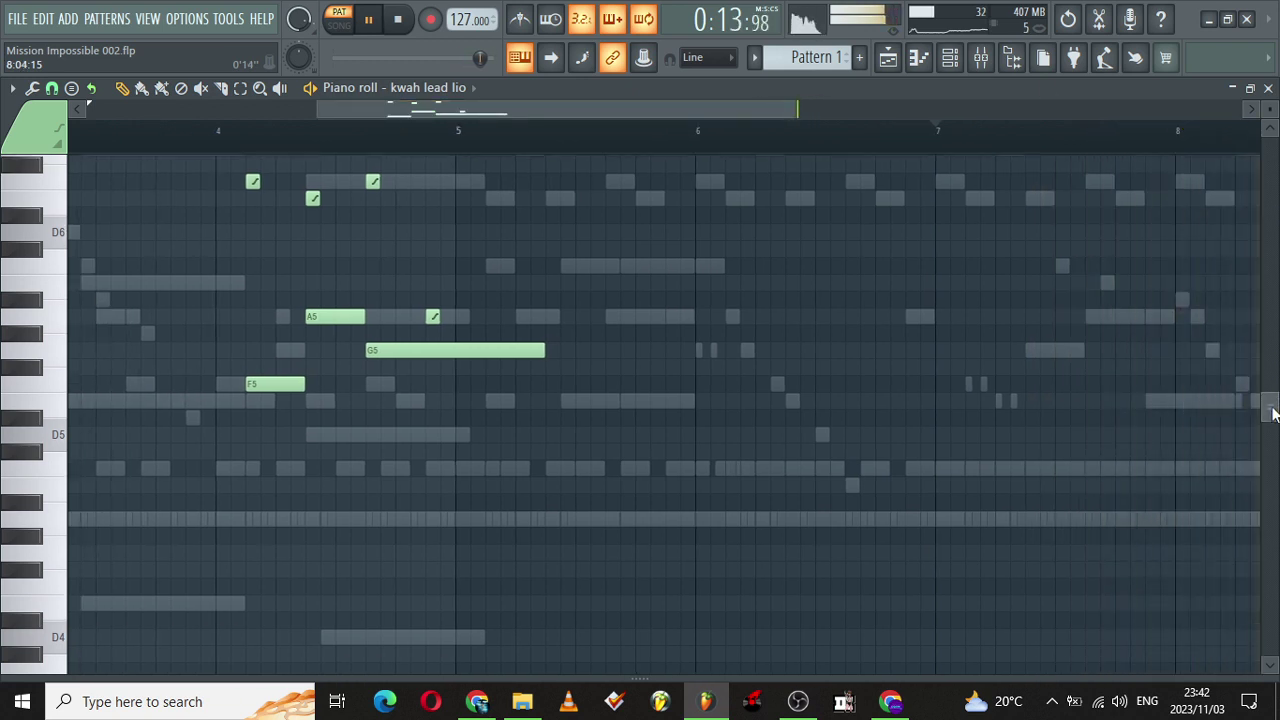
{"action": "left_click_drag", "start_coordinate": [1272, 413], "coordinate": [1272, 381]}
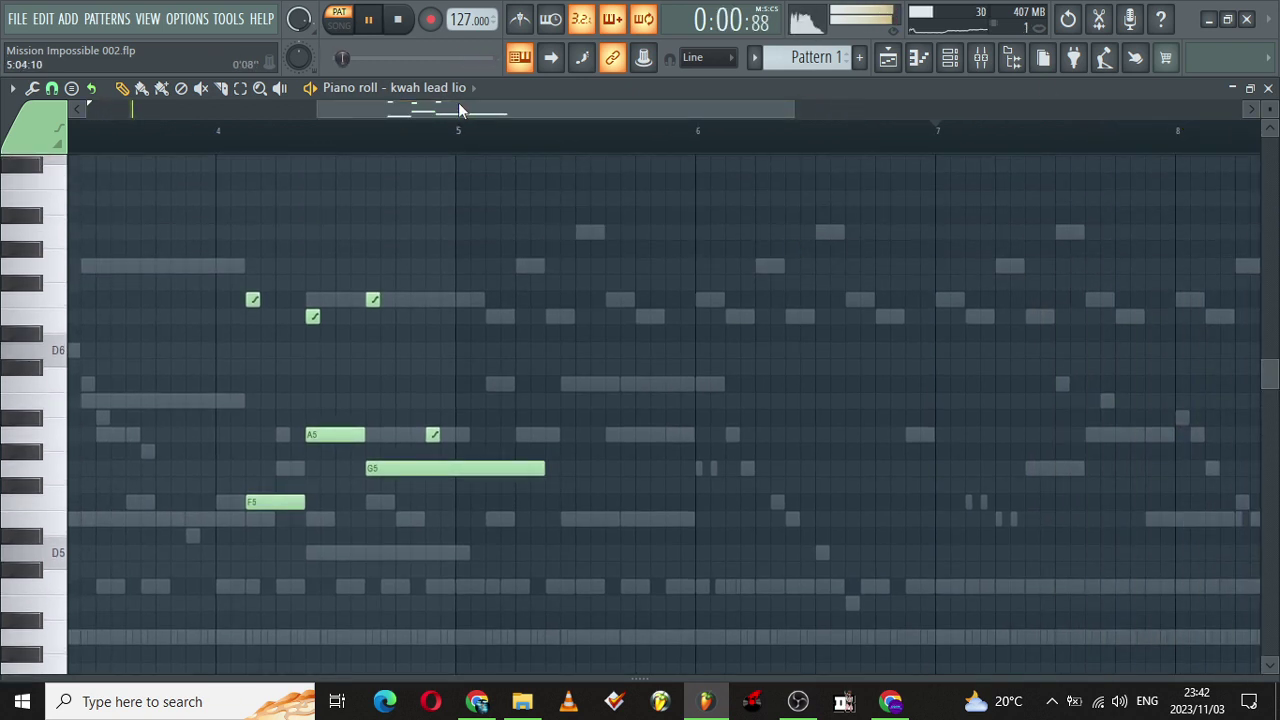
{"action": "left_click_drag", "start_coordinate": [316, 106], "coordinate": [218, 101]}
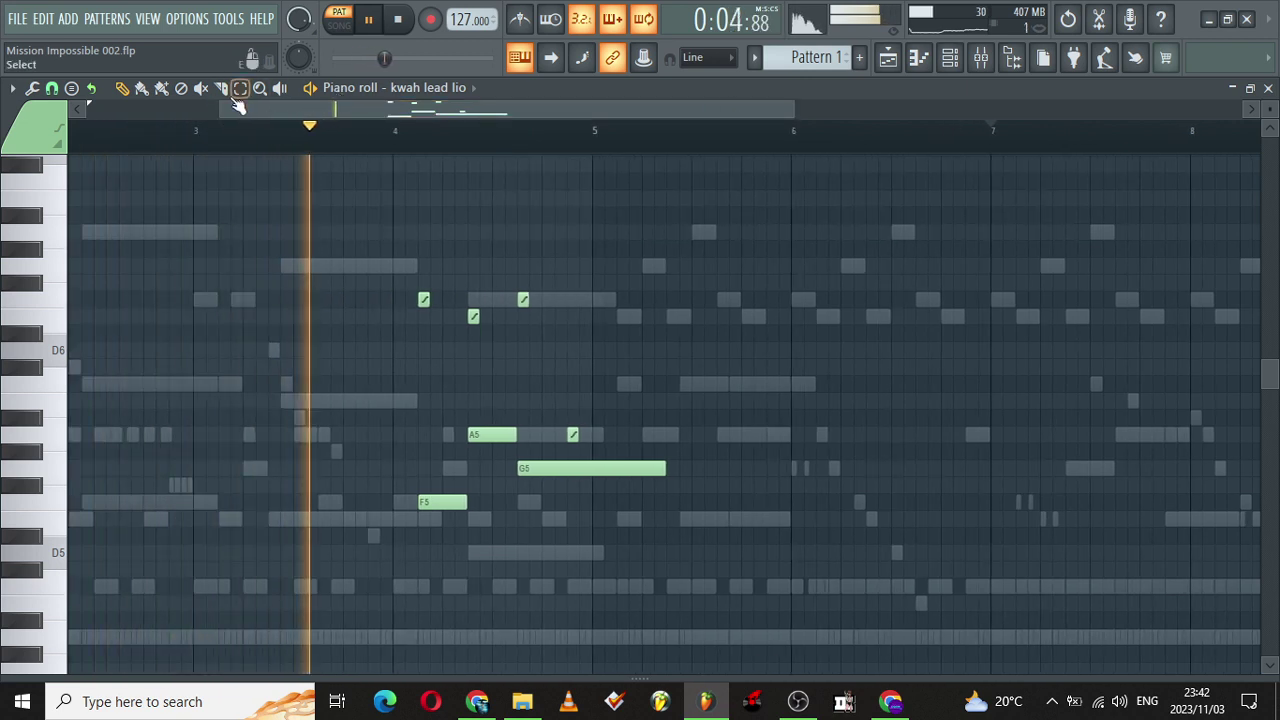
{"action": "left_click_drag", "start_coordinate": [222, 107], "coordinate": [158, 106]}
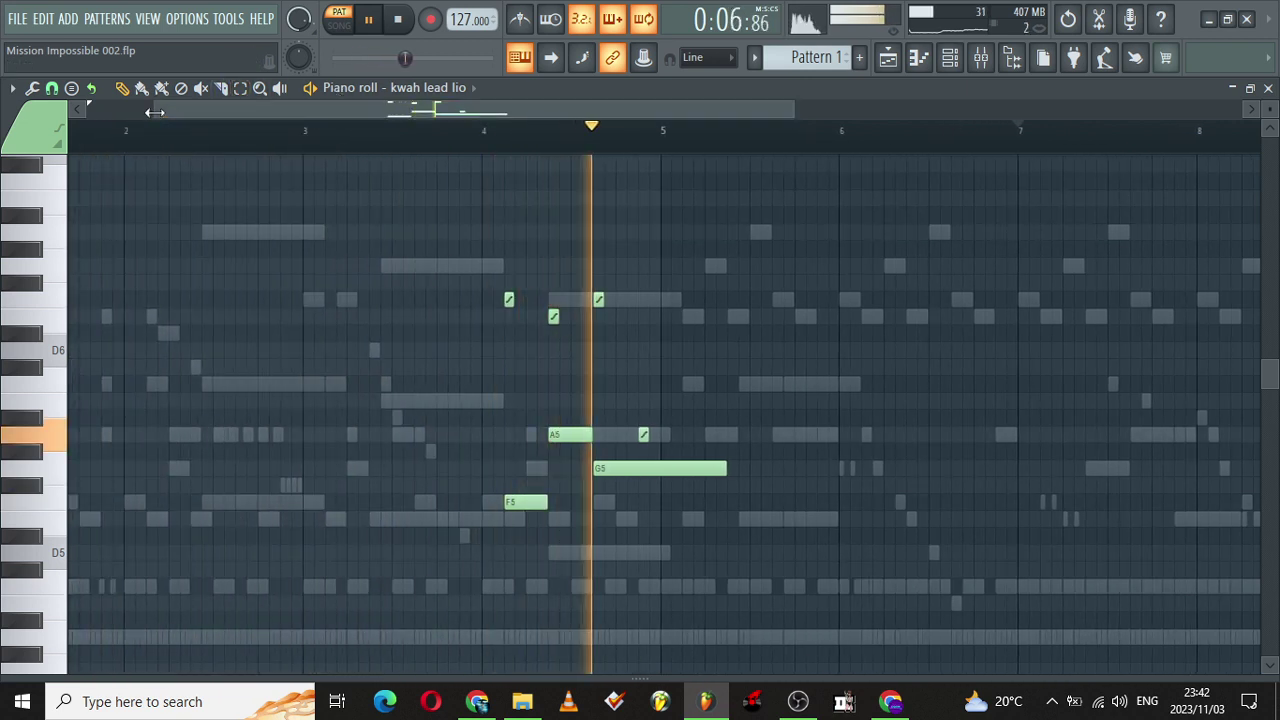
Step: Reopen Mtaka Tee Dreamy Guitar's notes in the piano roll and audition the phrase across bars 7 and 8
{"action": "left_click", "coordinate": [950, 58]}
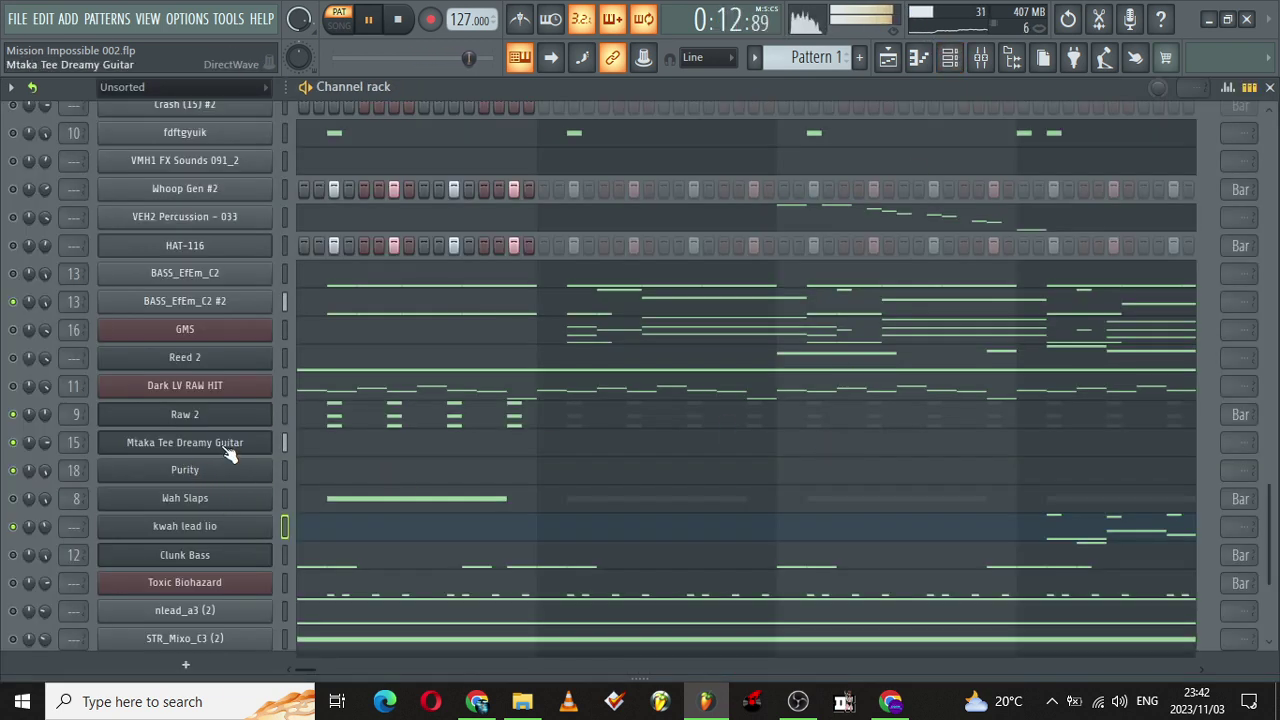
{"action": "left_click", "coordinate": [372, 452]}
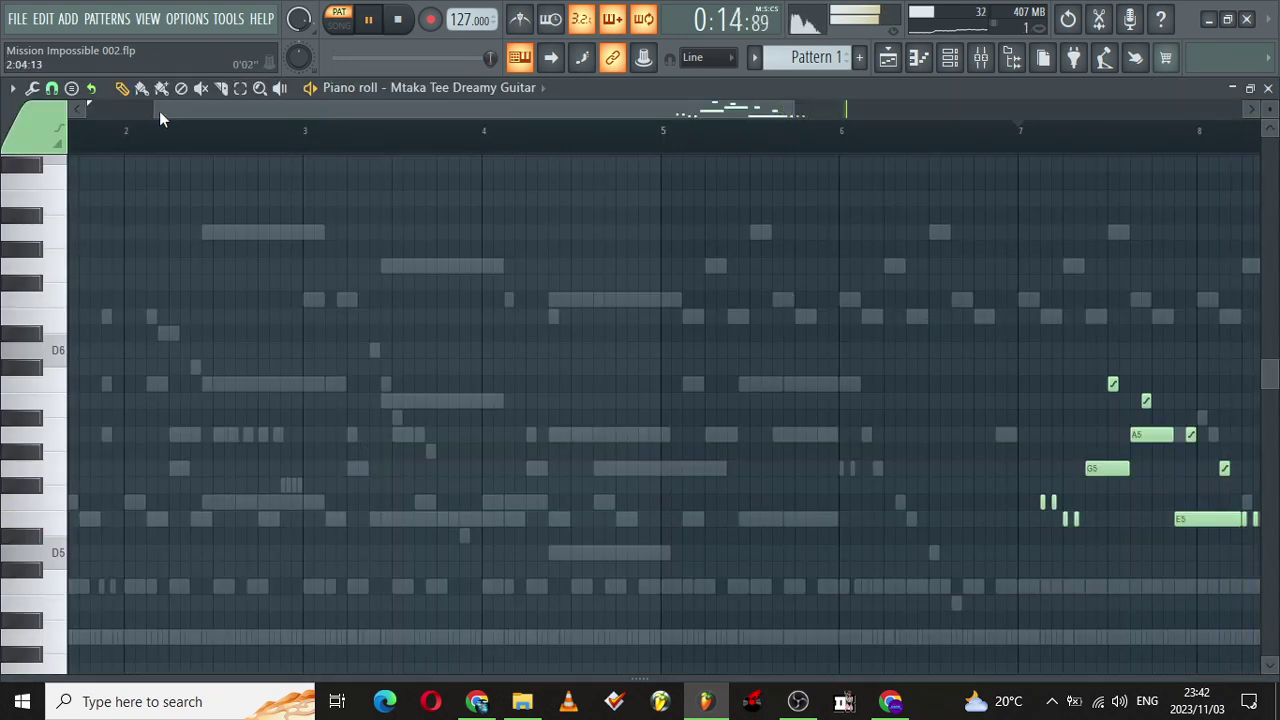
{"action": "left_click_drag", "start_coordinate": [159, 110], "coordinate": [590, 108]}
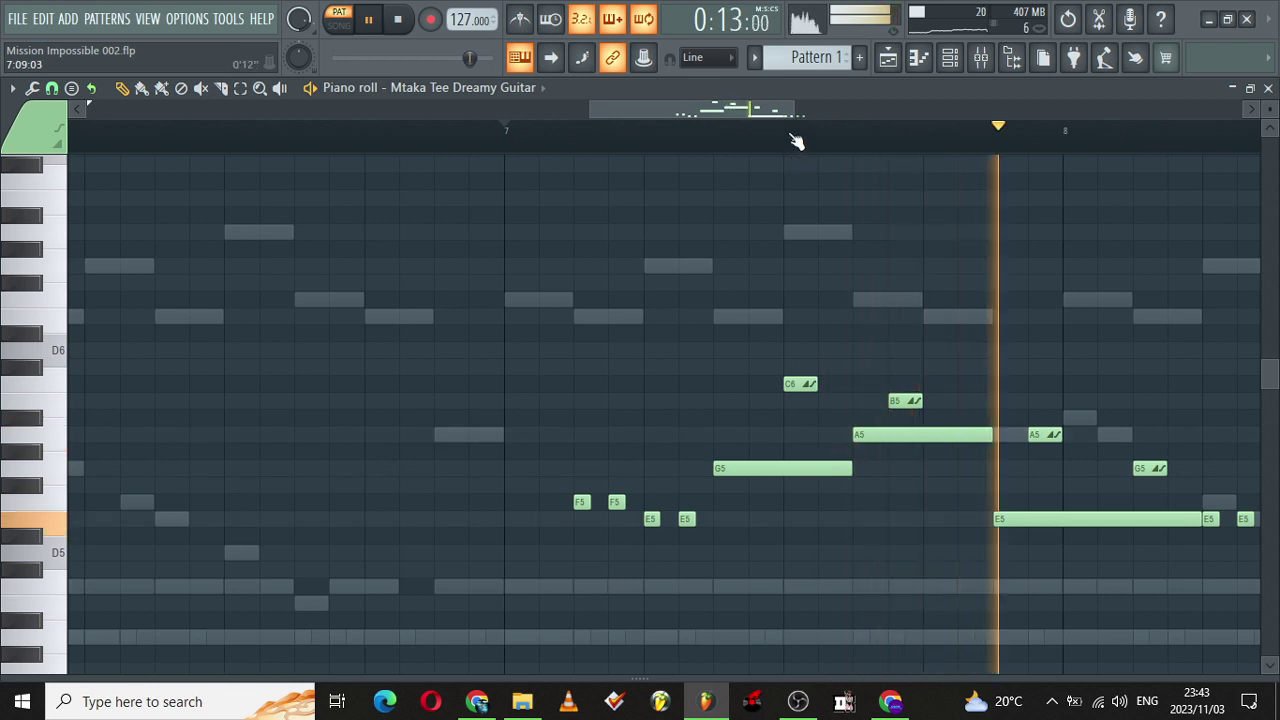
{"action": "left_click_drag", "start_coordinate": [792, 103], "coordinate": [1004, 100]}
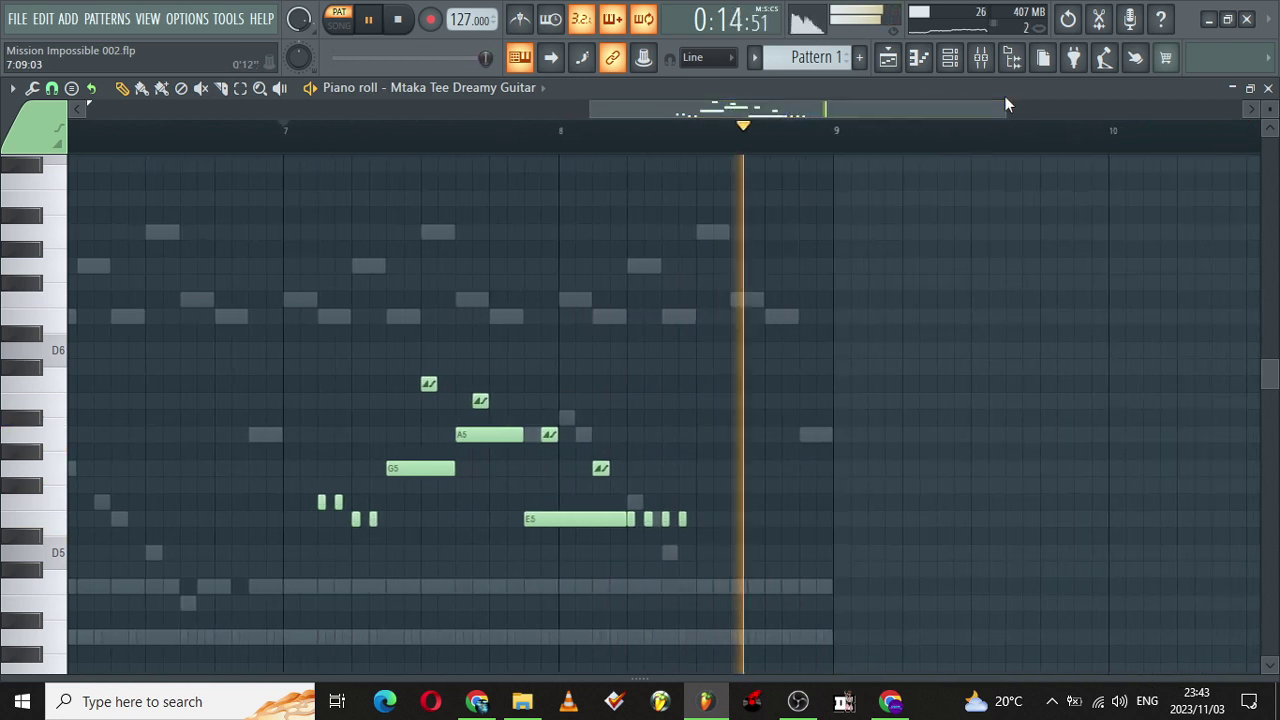
Step: Check the Purity channel's Synth Sitar preset and audition its descending run in bar 6 of the piano roll
{"action": "left_click", "coordinate": [949, 57]}
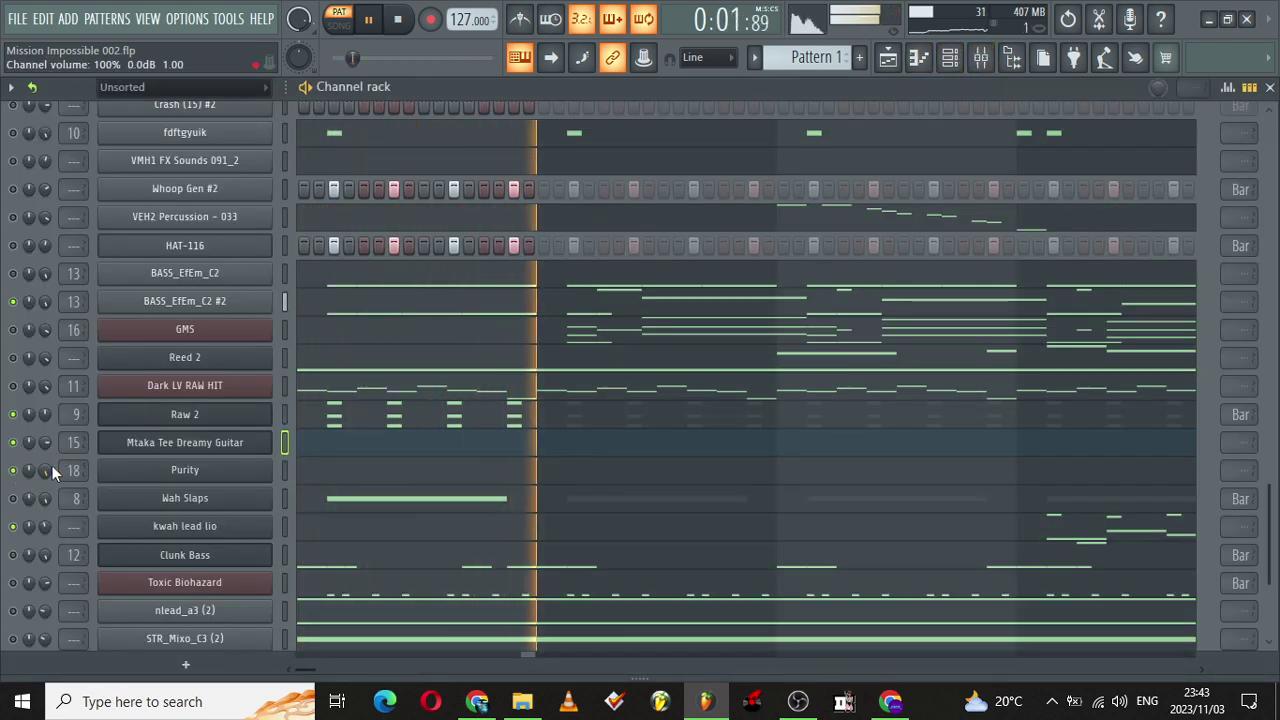
{"action": "left_click", "coordinate": [222, 480]}
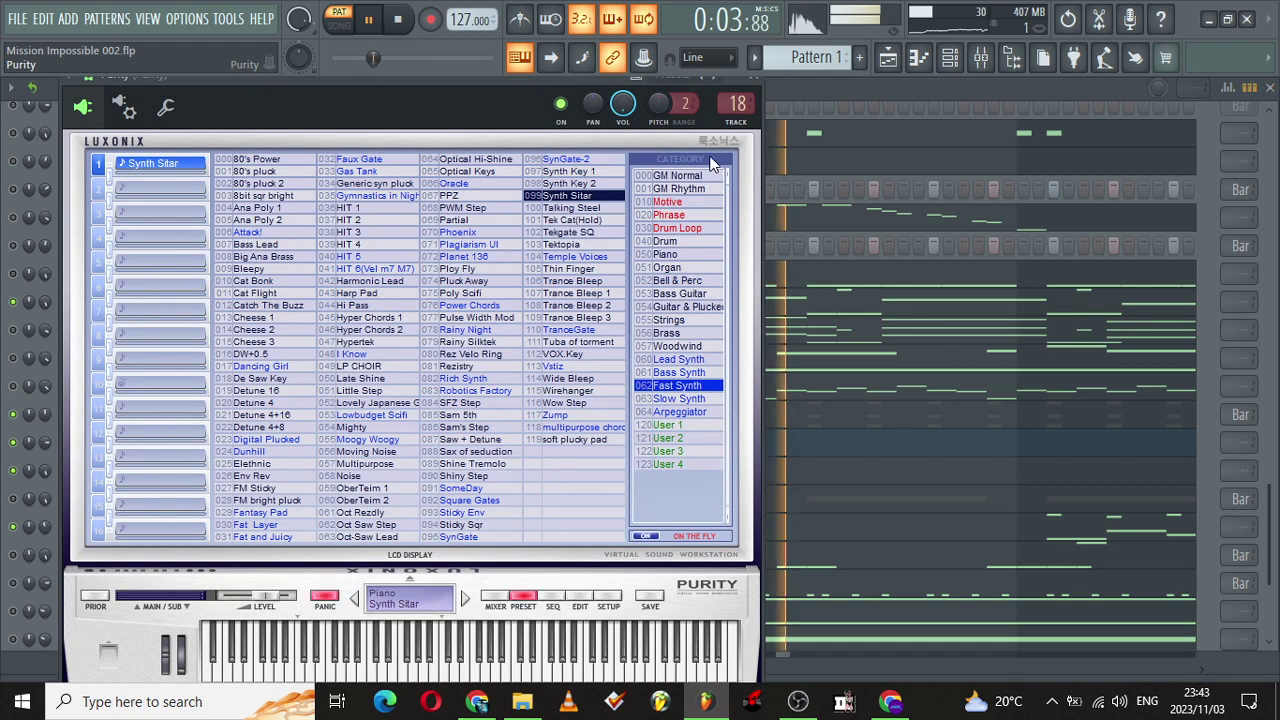
{"action": "left_click", "coordinate": [752, 79]}
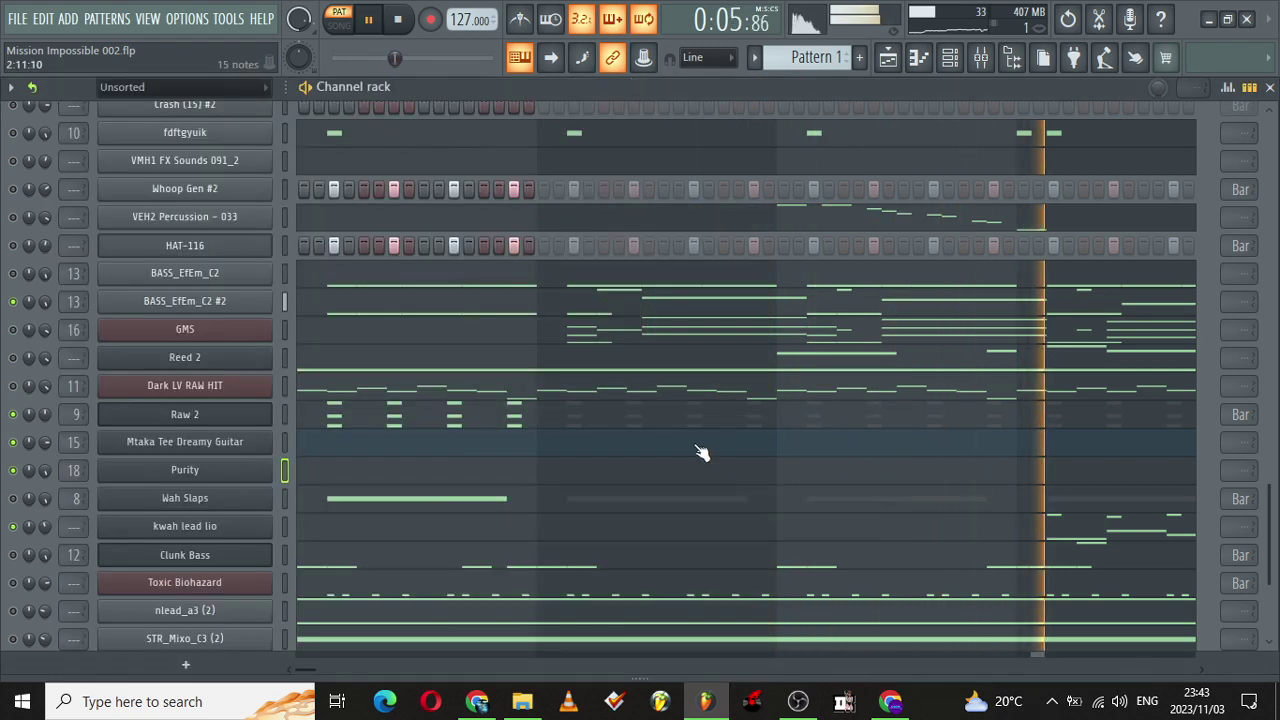
{"action": "left_click", "coordinate": [711, 478]}
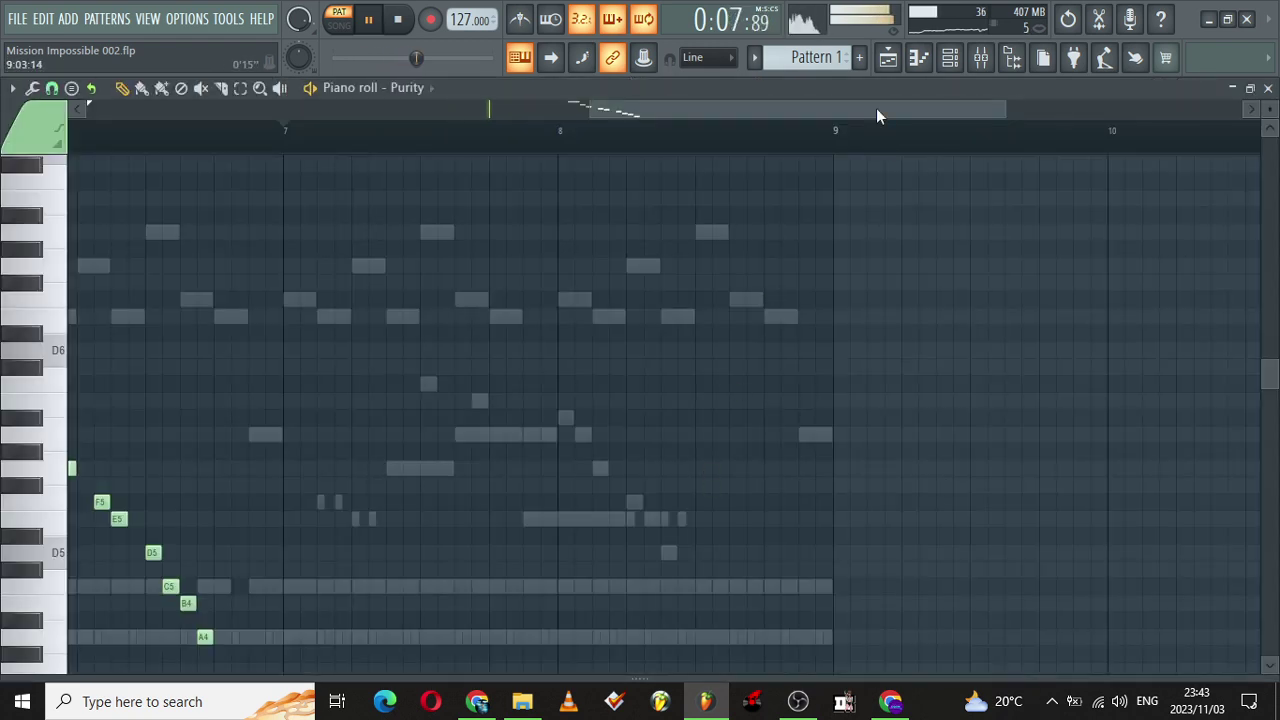
{"action": "left_click_drag", "start_coordinate": [876, 108], "coordinate": [757, 97]}
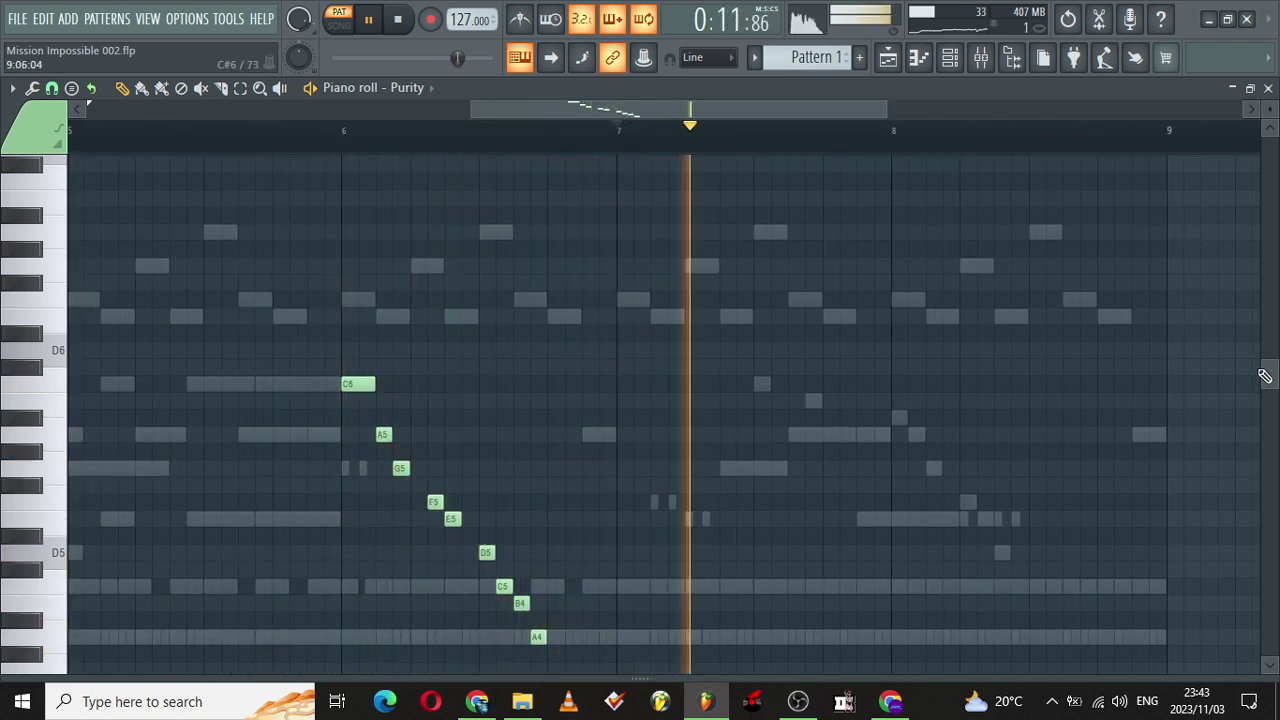
{"action": "scroll", "coordinate": [1150, 250], "scroll_direction": "down", "scroll_amount": 4}
Step: Unmute Clunk Bass and audition its A3 and A4 notes in the piano roll
{"action": "left_click", "coordinate": [952, 59]}
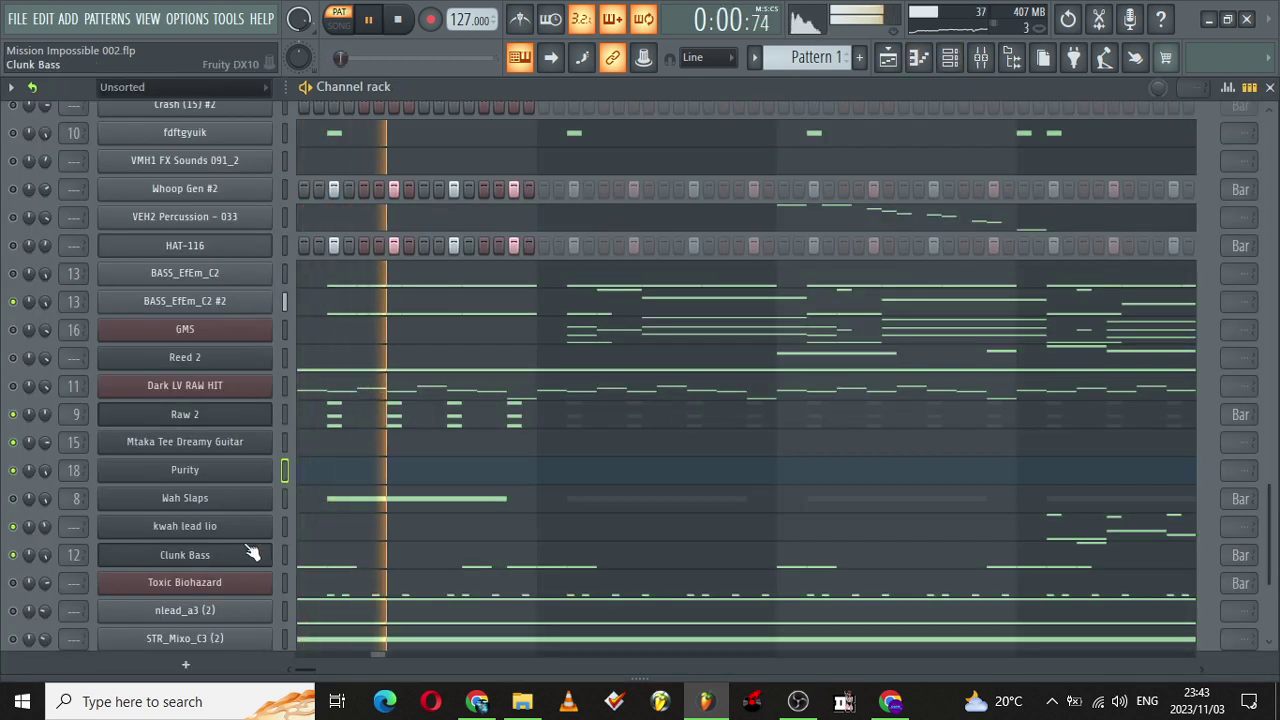
{"action": "left_click", "coordinate": [322, 567]}
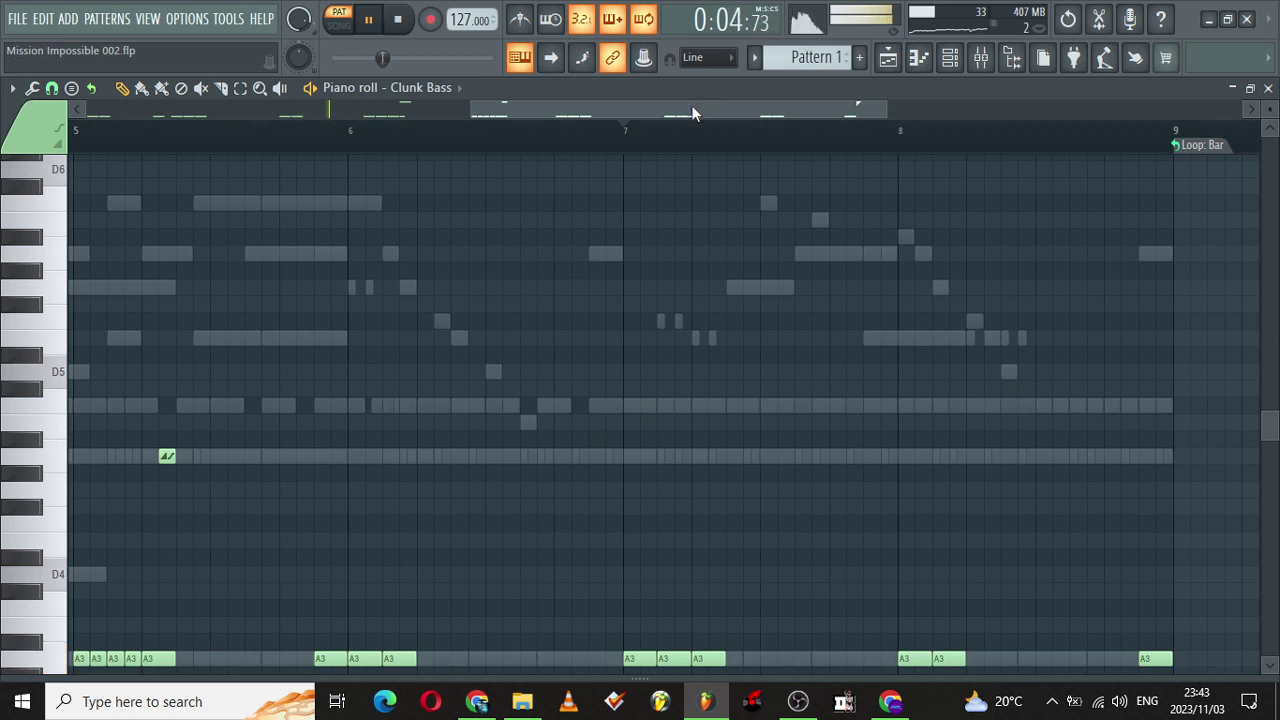
{"action": "left_click_drag", "start_coordinate": [695, 113], "coordinate": [586, 86]}
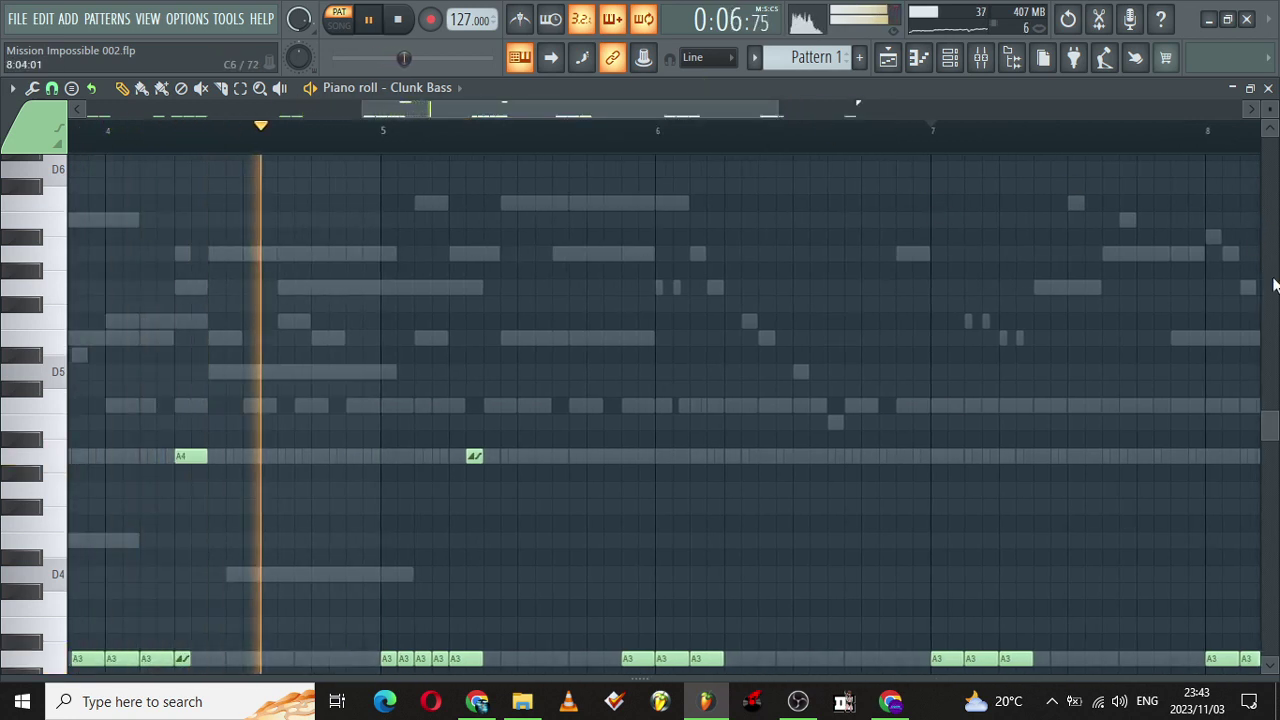
{"action": "left_click_drag", "start_coordinate": [1274, 428], "coordinate": [1275, 437]}
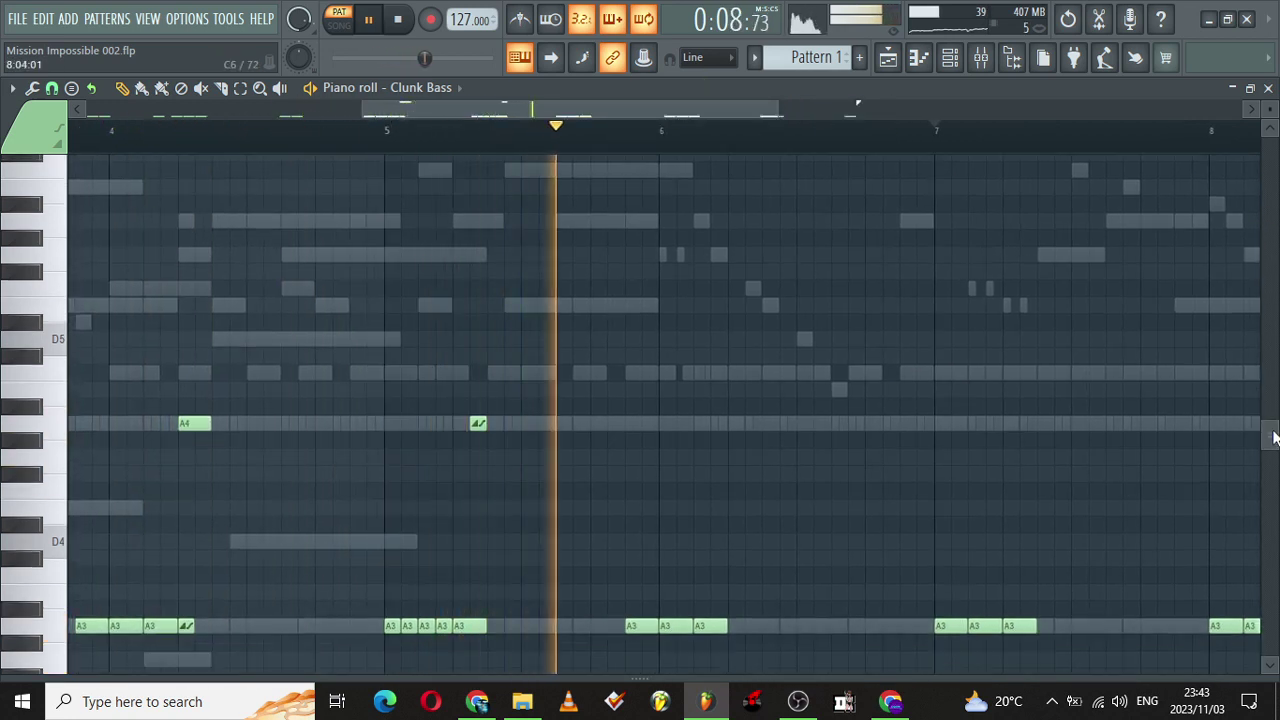
{"action": "left_click_drag", "start_coordinate": [1274, 437], "coordinate": [1273, 432]}
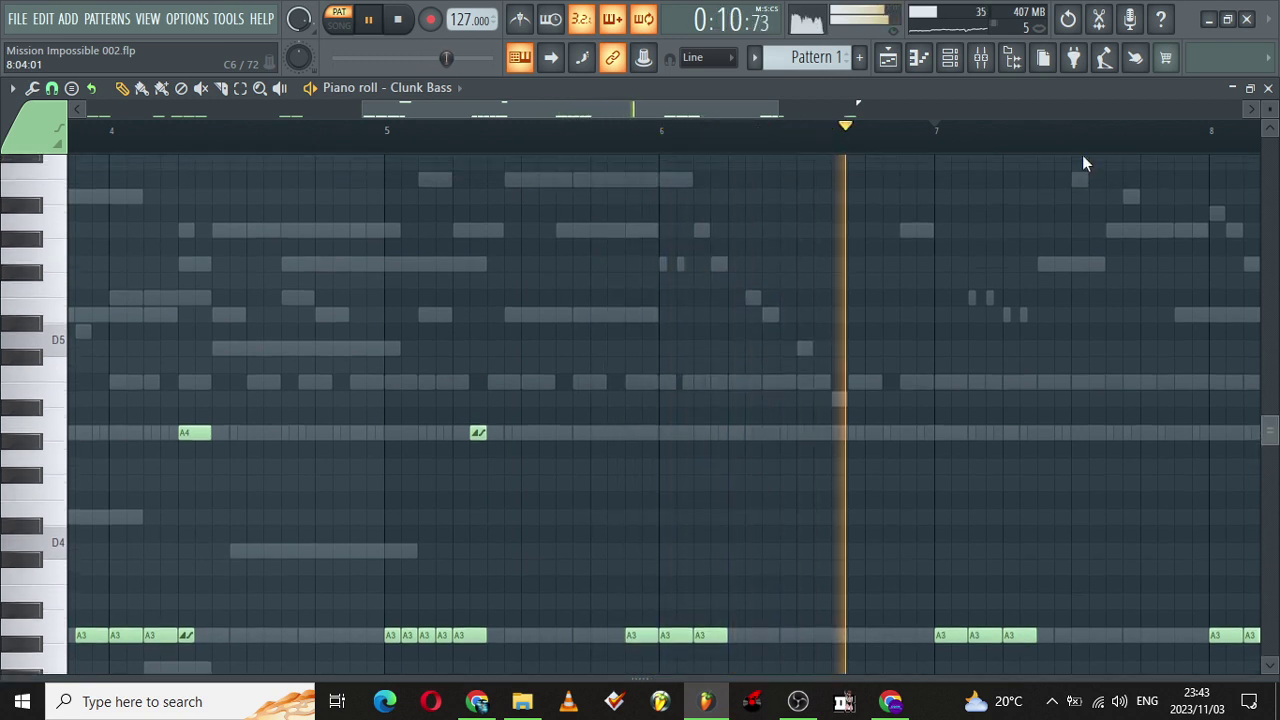
Step: Unmute Wah Slaps and Toxic Biohazard, check Toxic Biohazard's Industrial Hazard ToTc program, and audition its notes from bar 1
{"action": "left_click", "coordinate": [950, 57]}
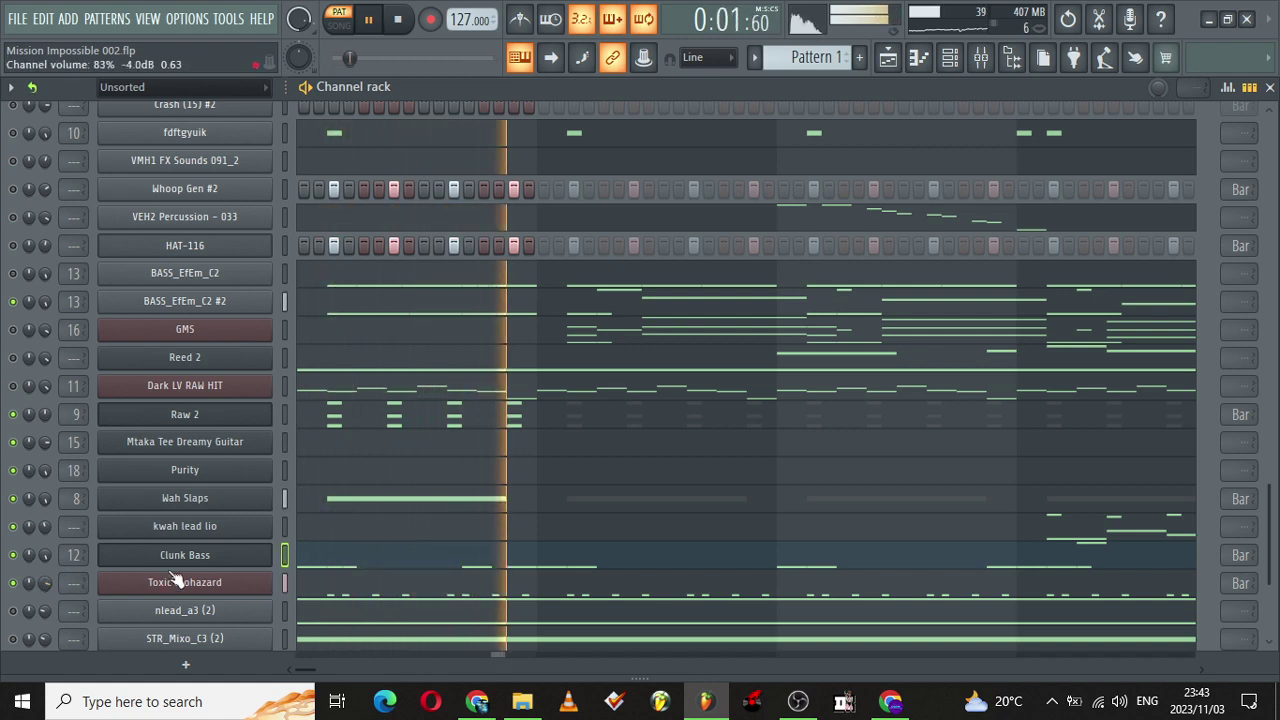
{"action": "left_click", "coordinate": [215, 582]}
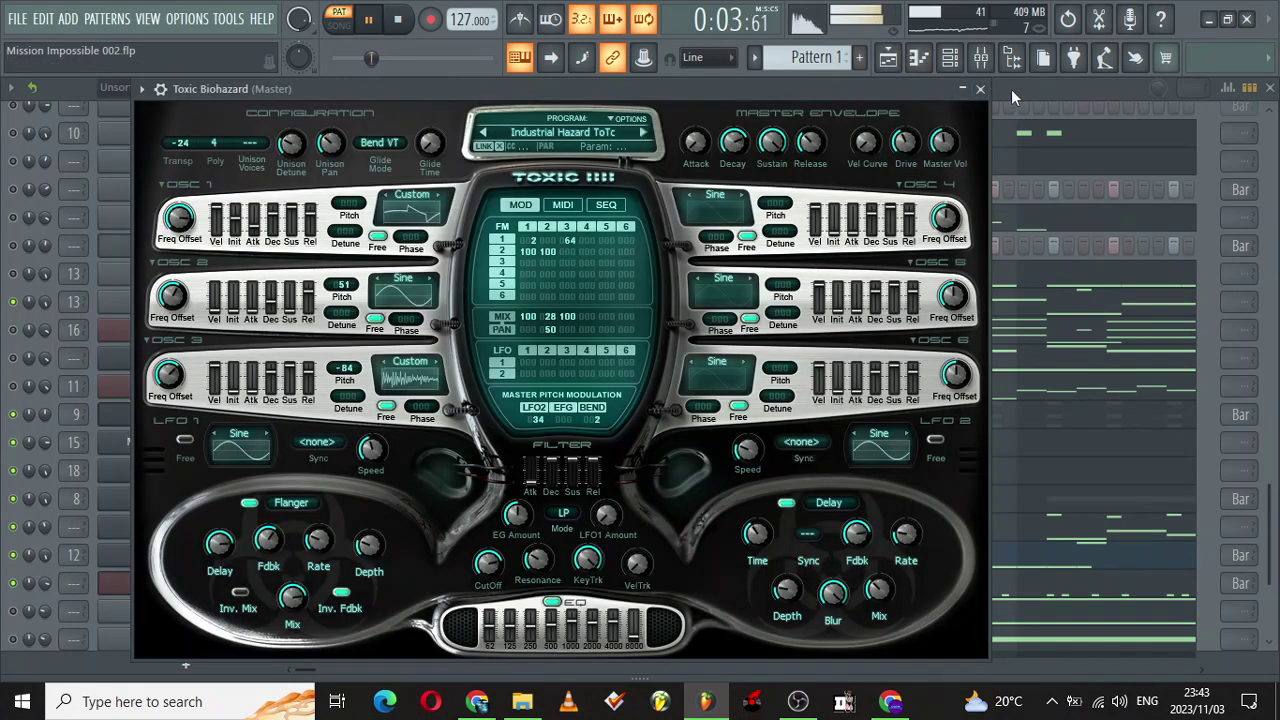
{"action": "left_click", "coordinate": [981, 89]}
{"action": "left_click", "coordinate": [455, 597]}
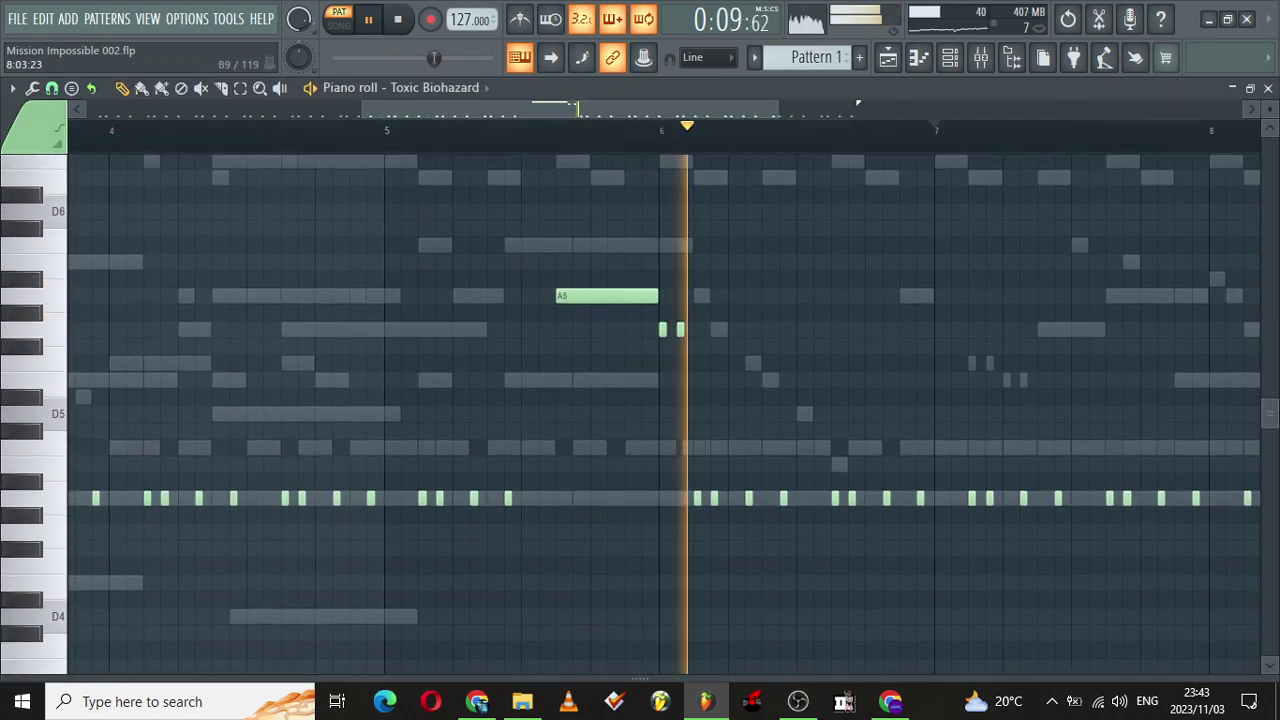
{"action": "left_click_drag", "start_coordinate": [360, 110], "coordinate": [266, 88]}
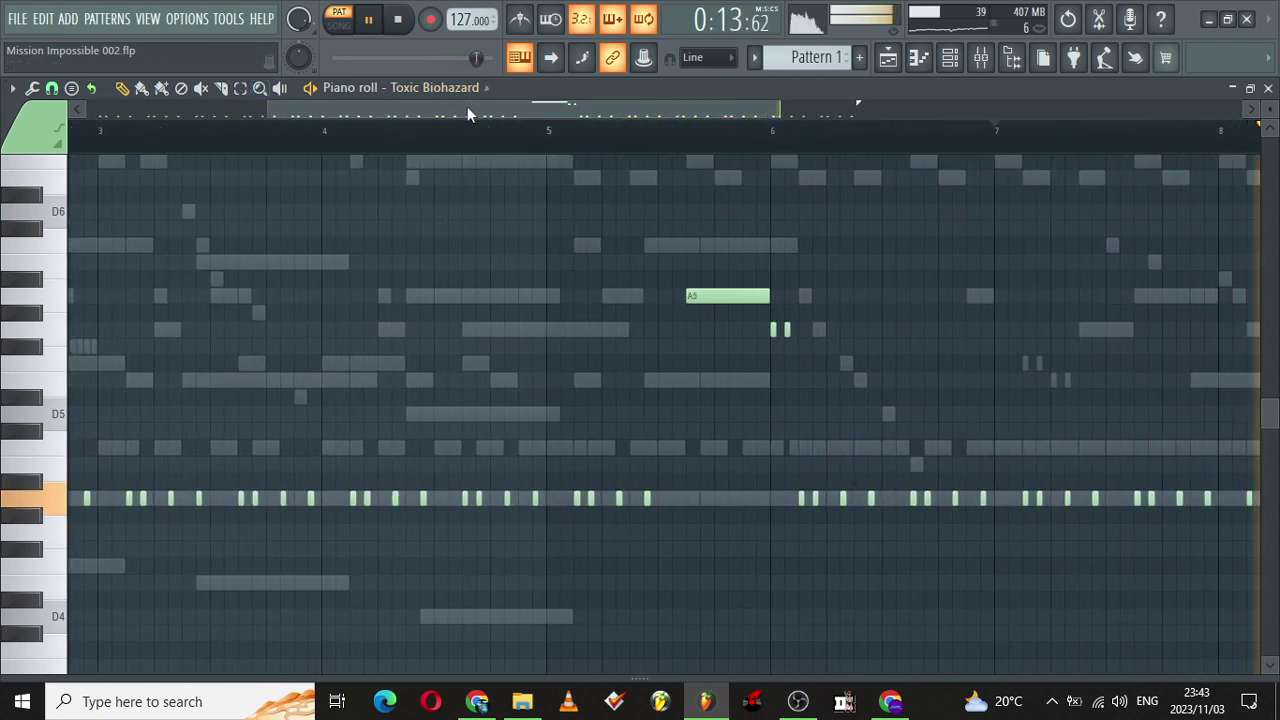
{"action": "left_click_drag", "start_coordinate": [471, 112], "coordinate": [3, 62]}
{"action": "left_click_drag", "start_coordinate": [598, 105], "coordinate": [440, 105]}
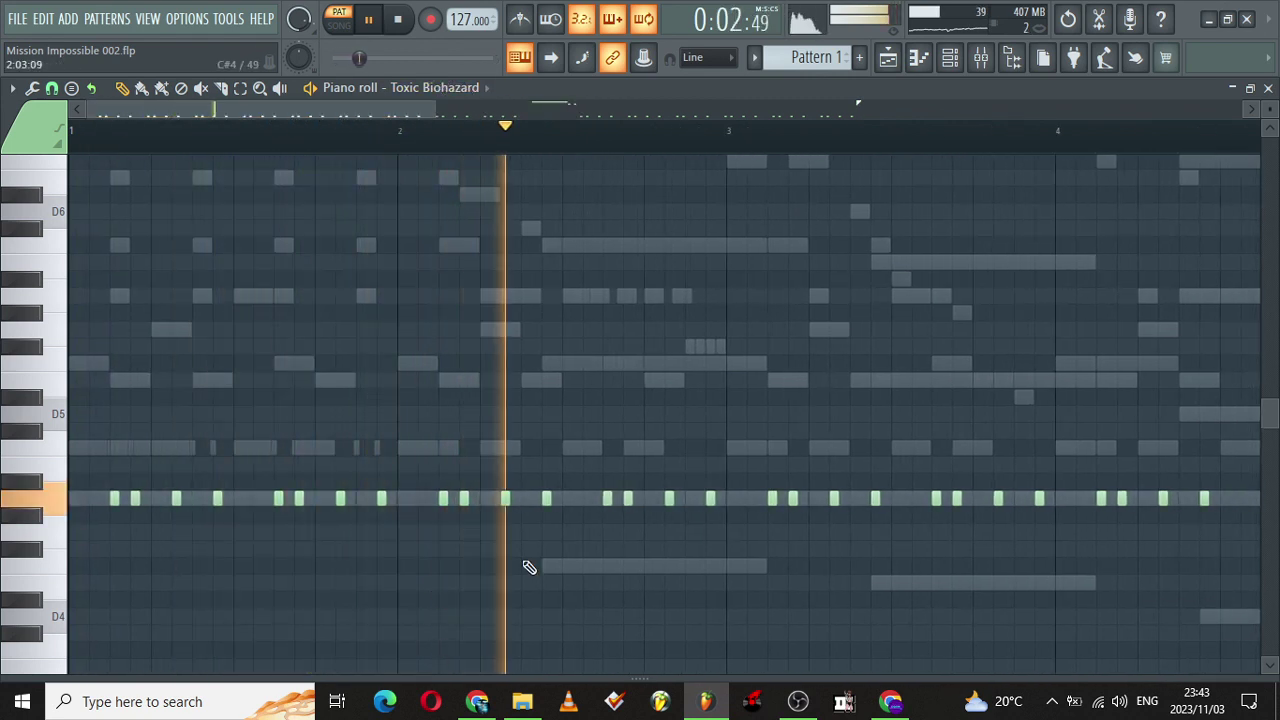
Step: Unmute Dark LV RAW HIT and GMS, and insert a new Sytrus channel above Reed 2
{"action": "left_click", "coordinate": [949, 57]}
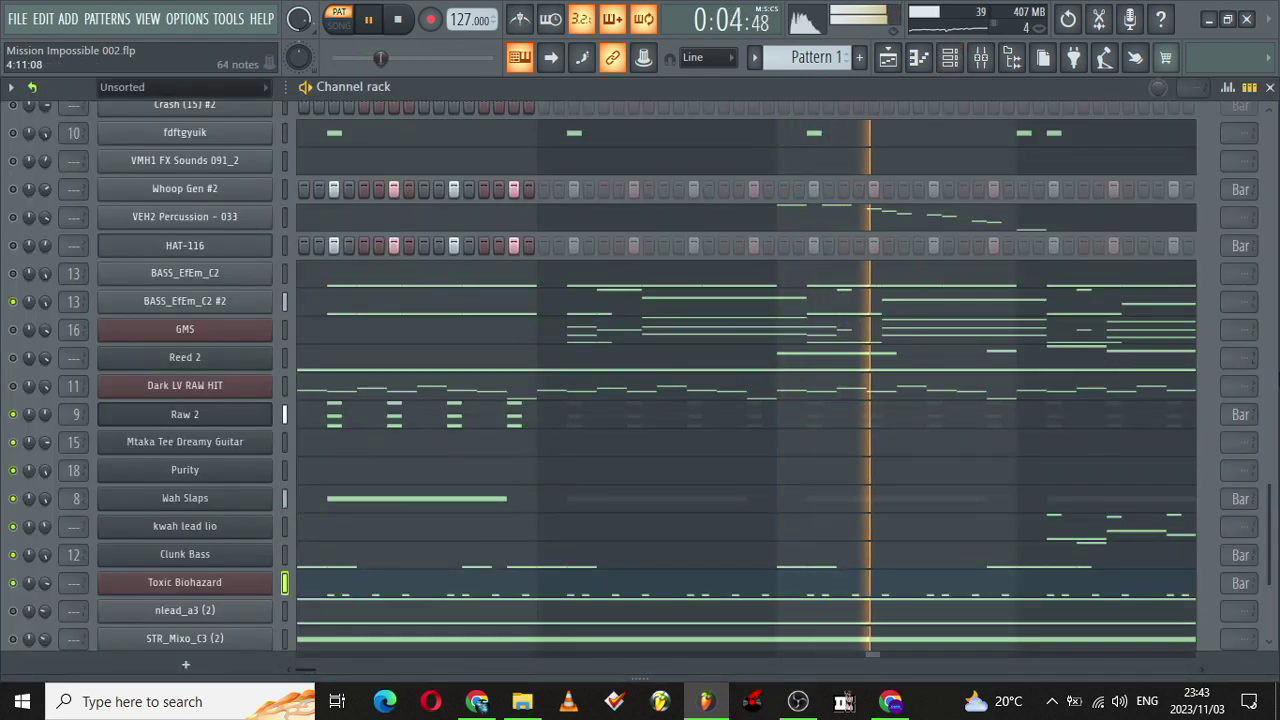
{"action": "scroll", "coordinate": [983, 223], "scroll_direction": "down", "scroll_amount": 3}
{"action": "scroll", "coordinate": [566, 371], "scroll_direction": "up", "scroll_amount": 1}
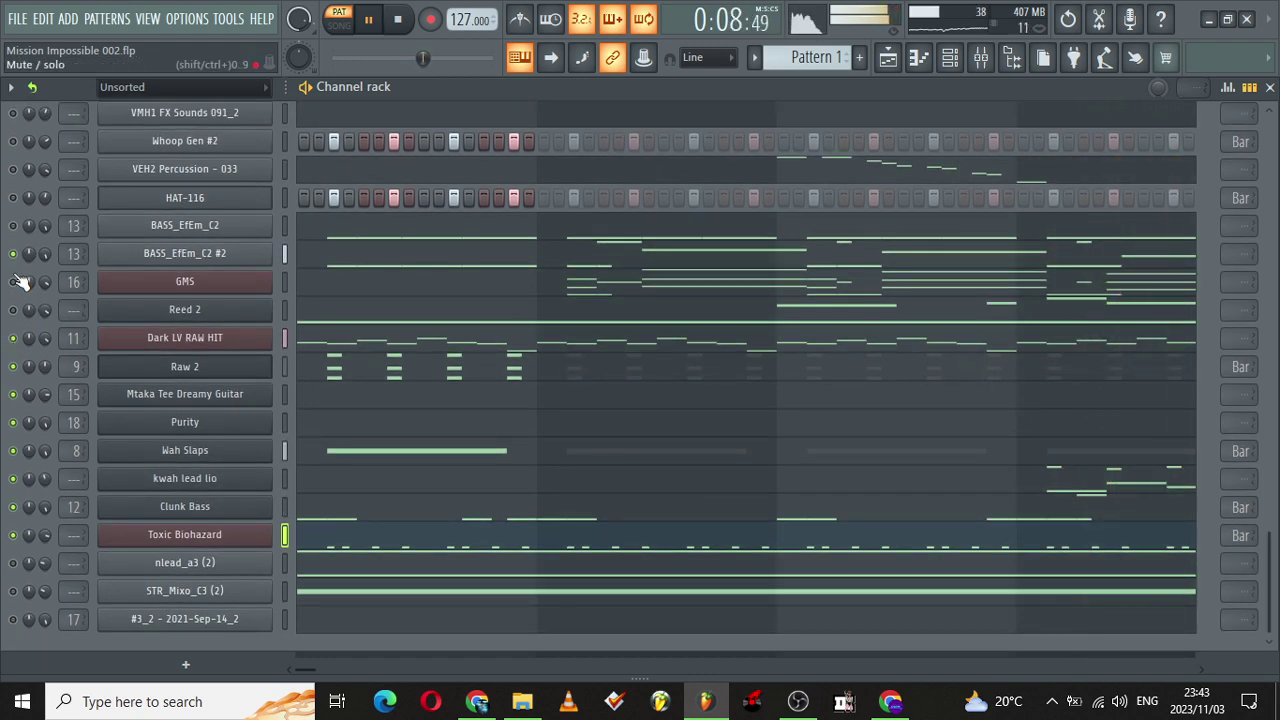
{"action": "right_click", "coordinate": [185, 310]}
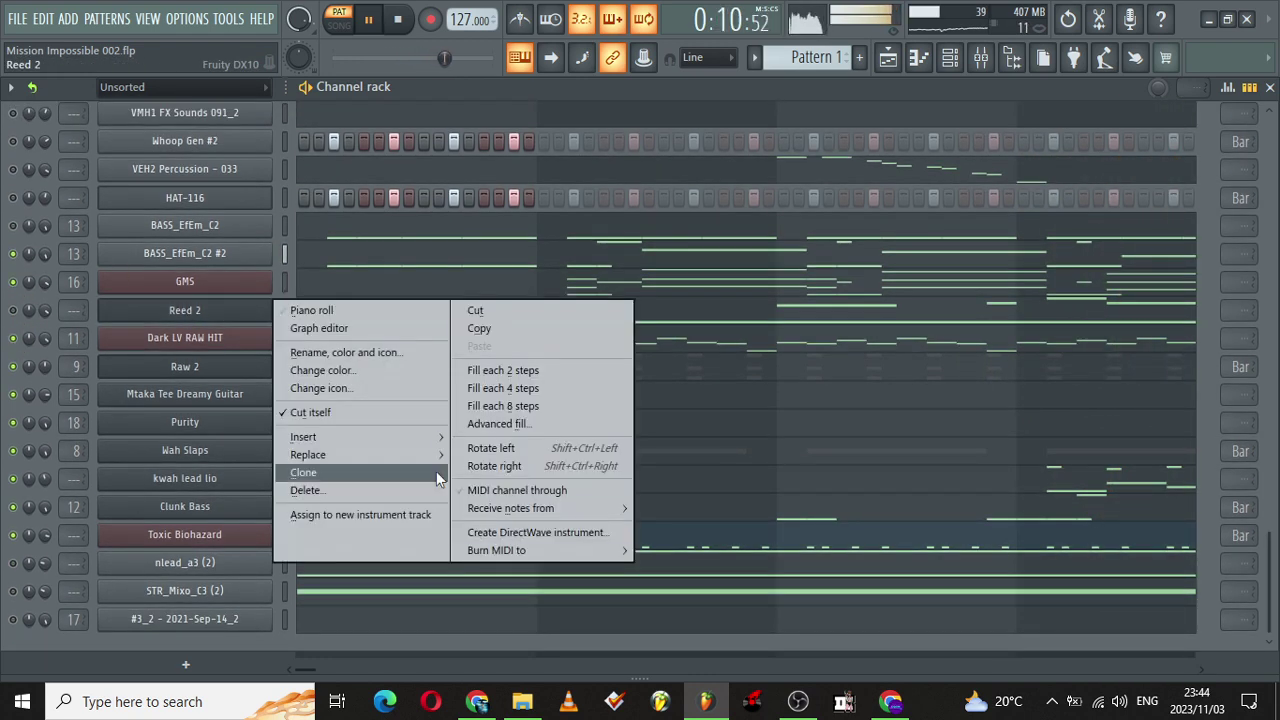
{"action": "mouse_move", "coordinate": [387, 437]}
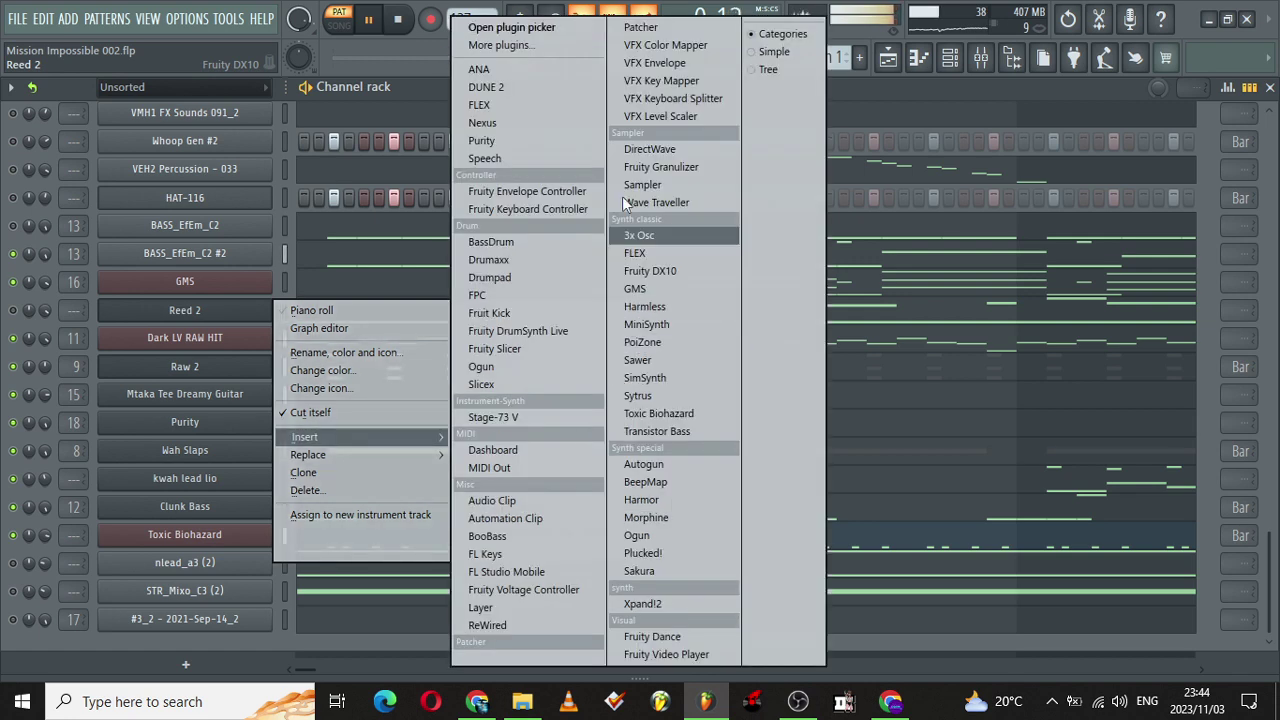
{"action": "left_click", "coordinate": [640, 396]}
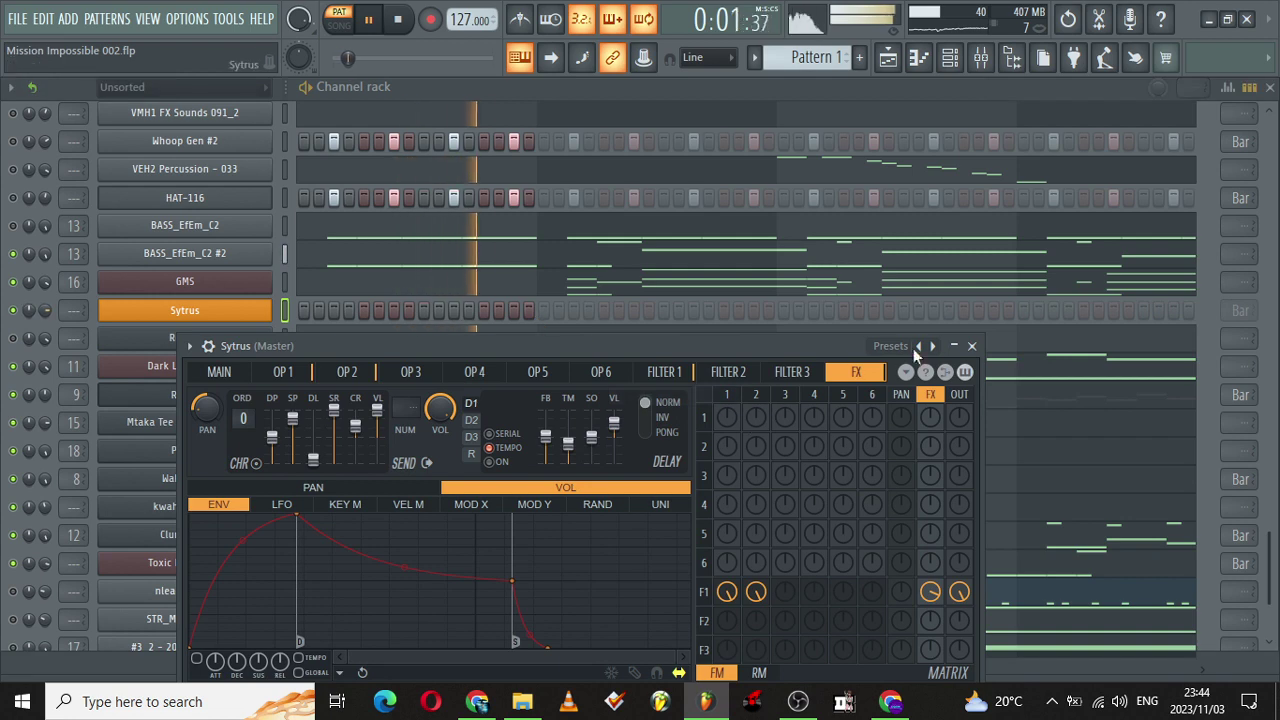
Step: Load the Choir preset from the Synth string category into the new Sytrus channel and show its channel settings
{"action": "right_click", "coordinate": [933, 347]}
{"action": "key", "text": "c"}
{"action": "key", "text": "c"}
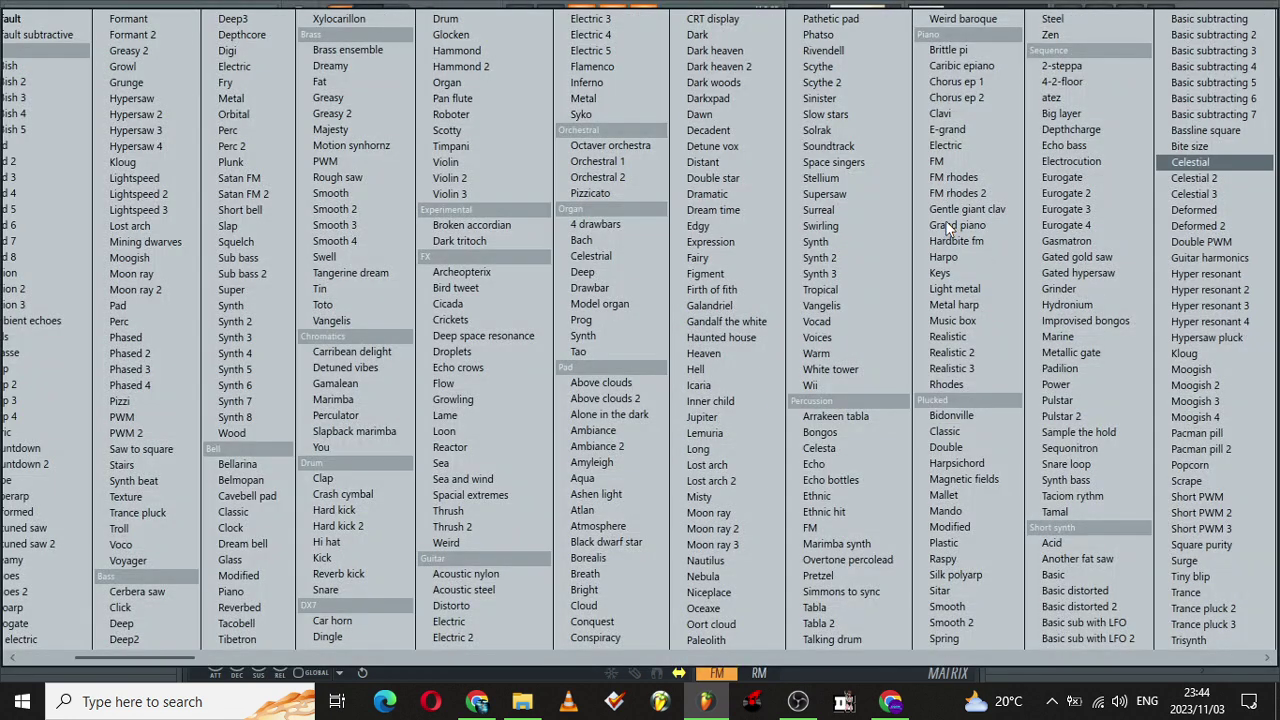
{"action": "key", "text": "c"}
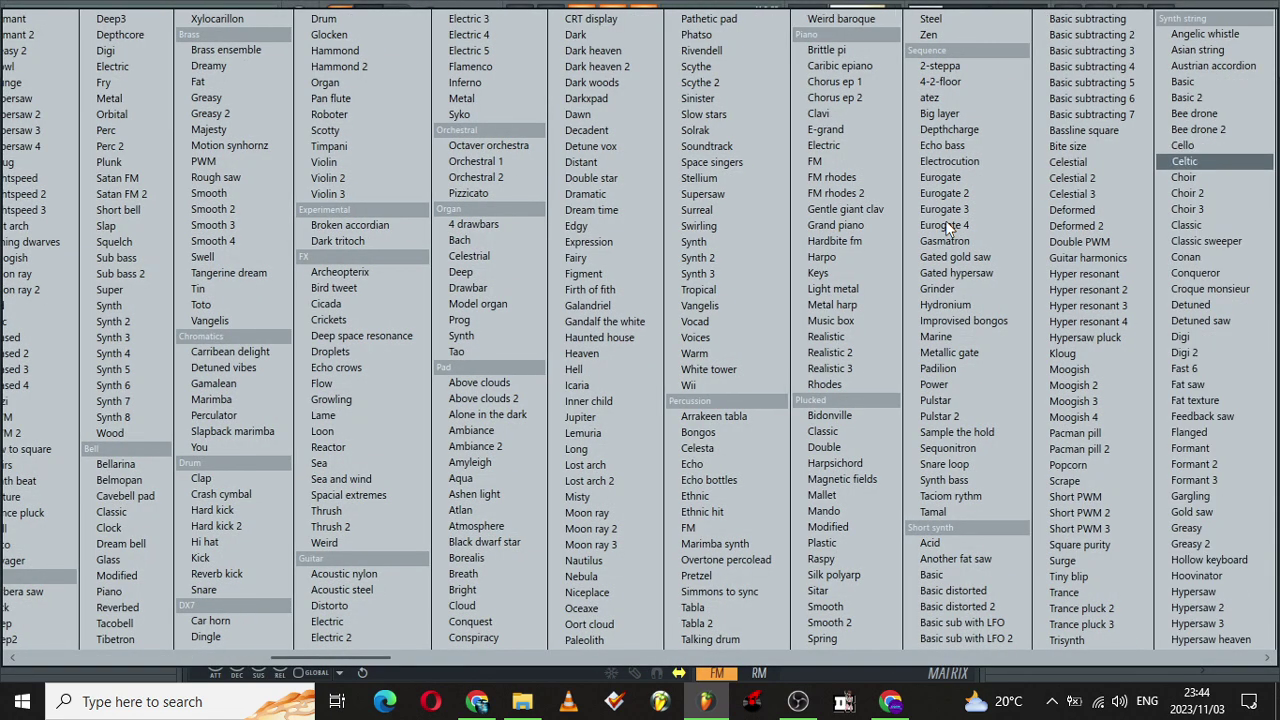
{"action": "key", "text": "Return"}
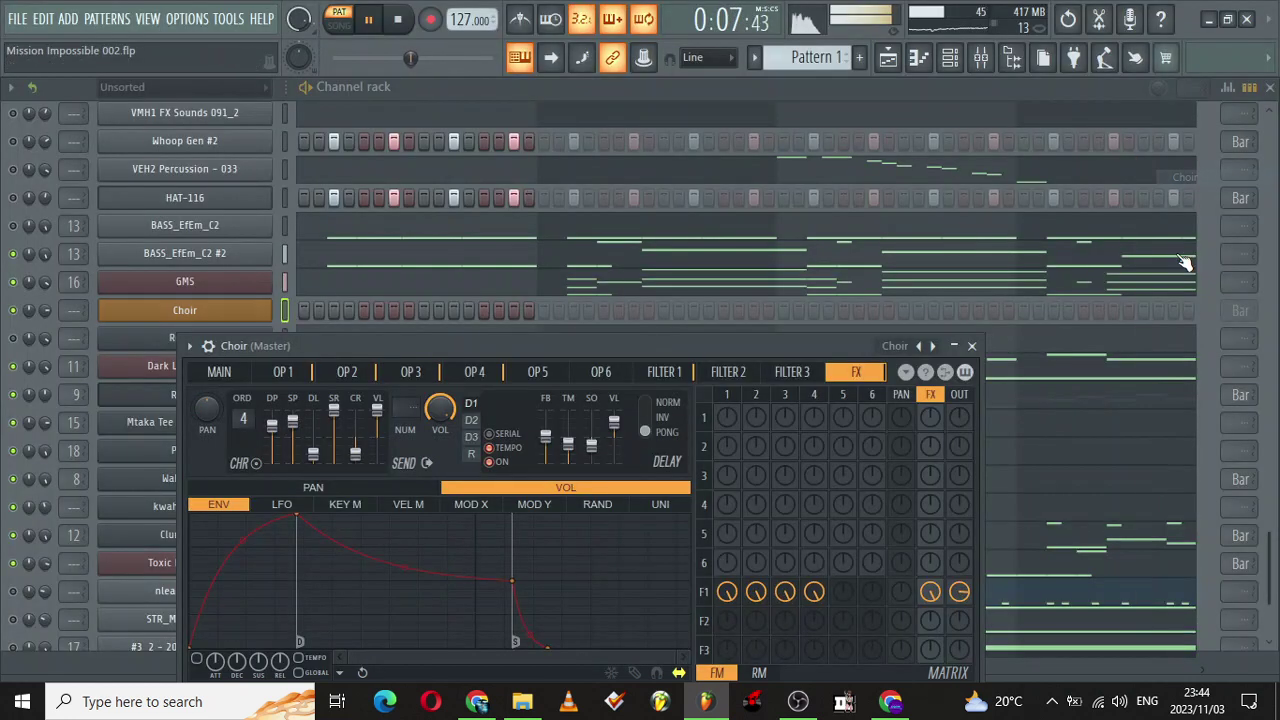
{"action": "left_click", "coordinate": [210, 346]}
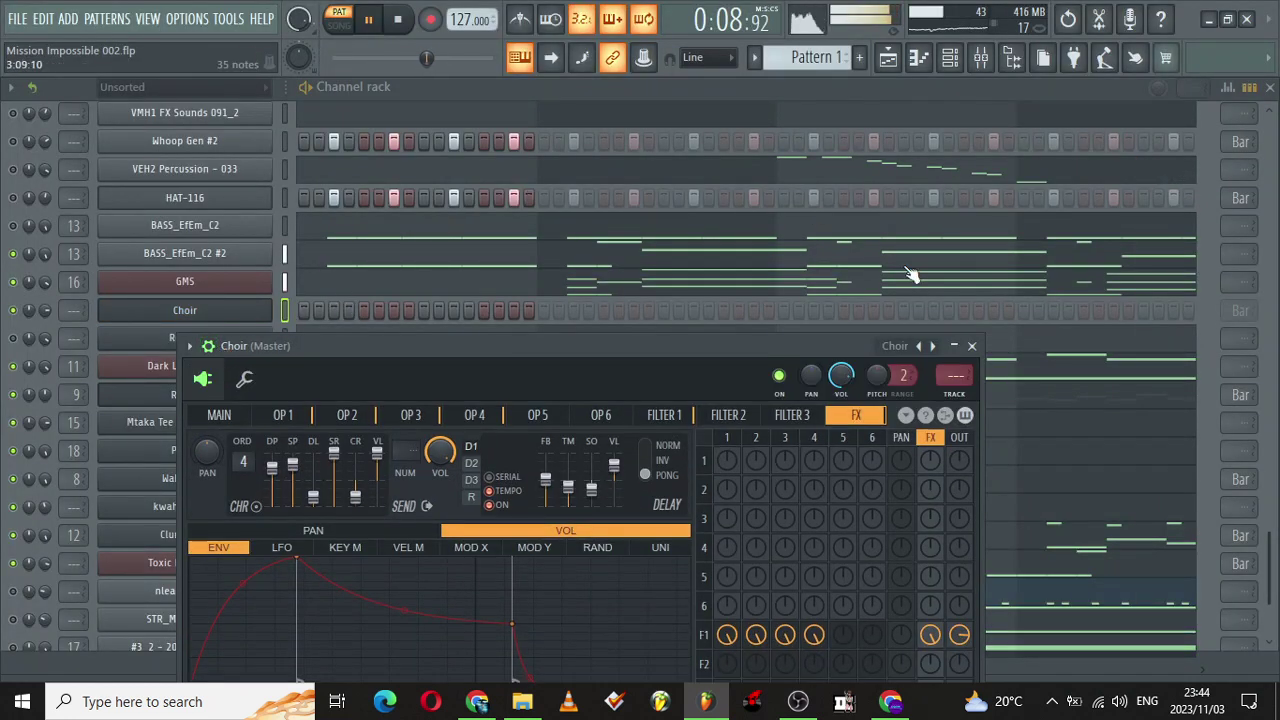
Step: Route the Choir channel to mixer track 20 and load the saved Choir mixer track state onto it
{"action": "left_click", "coordinate": [957, 396]}
{"action": "right_click", "coordinate": [900, 201]}
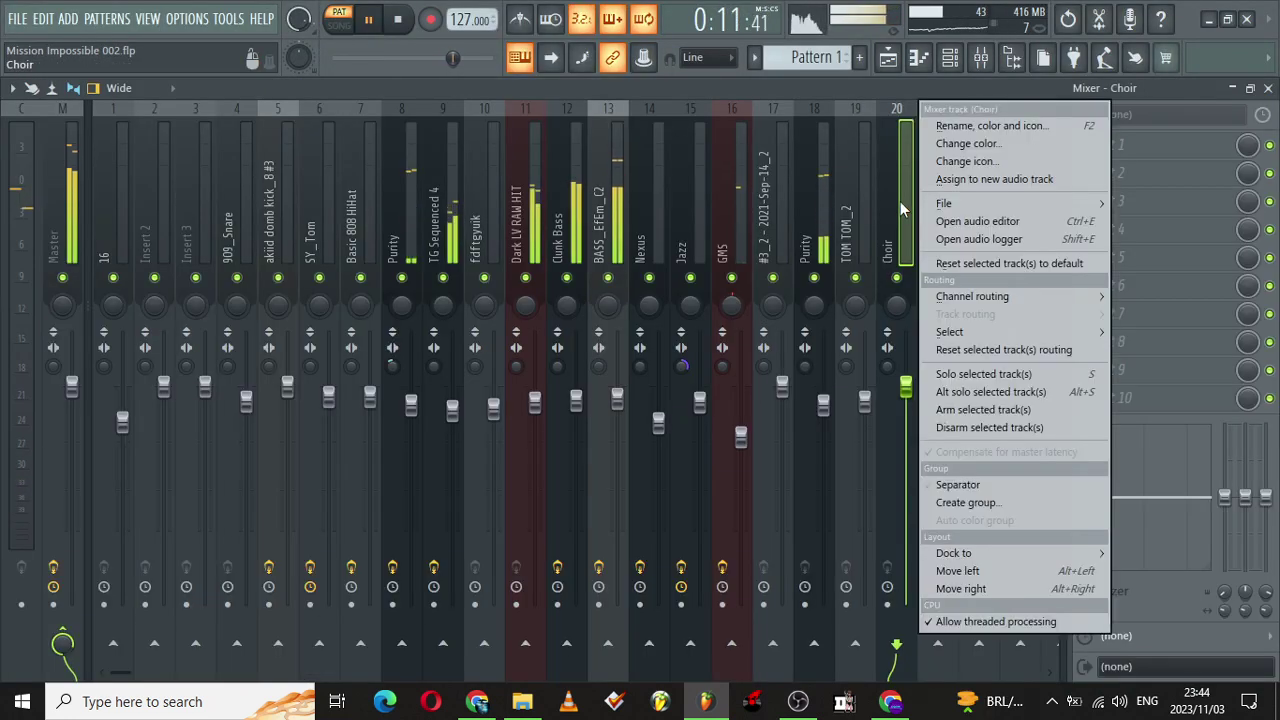
{"action": "mouse_move", "coordinate": [945, 203]}
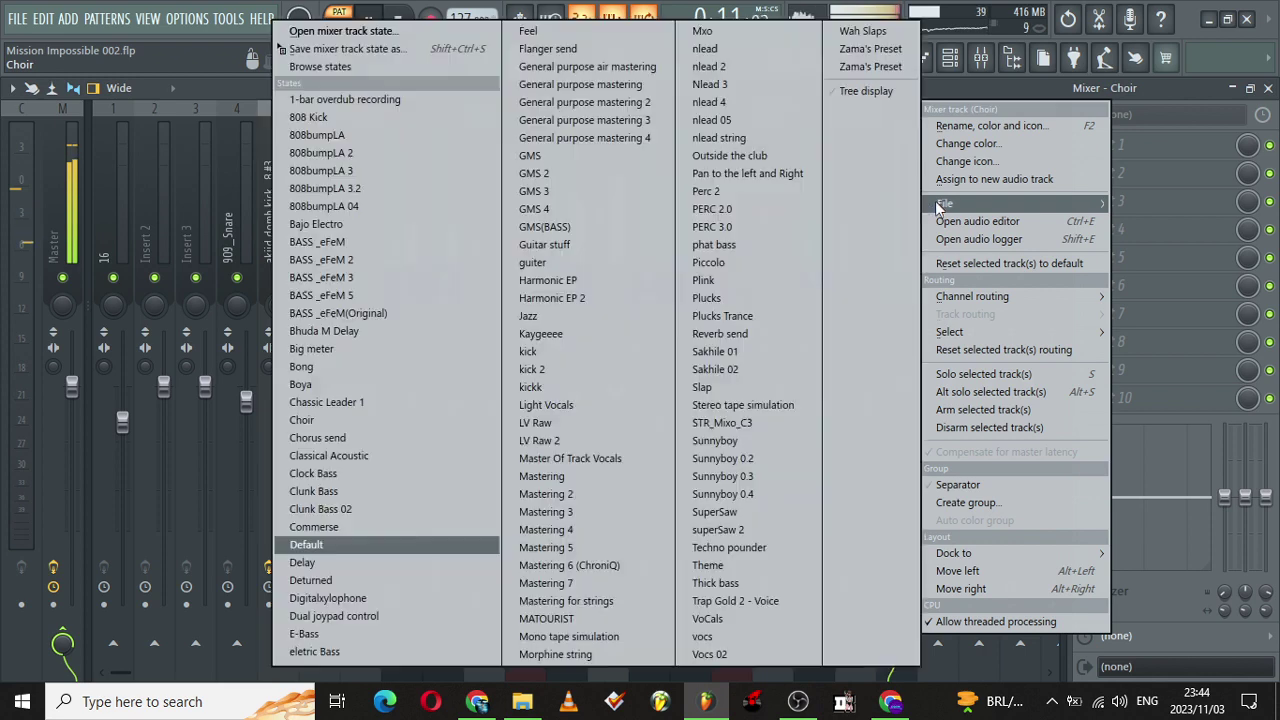
{"action": "left_click", "coordinate": [321, 404]}
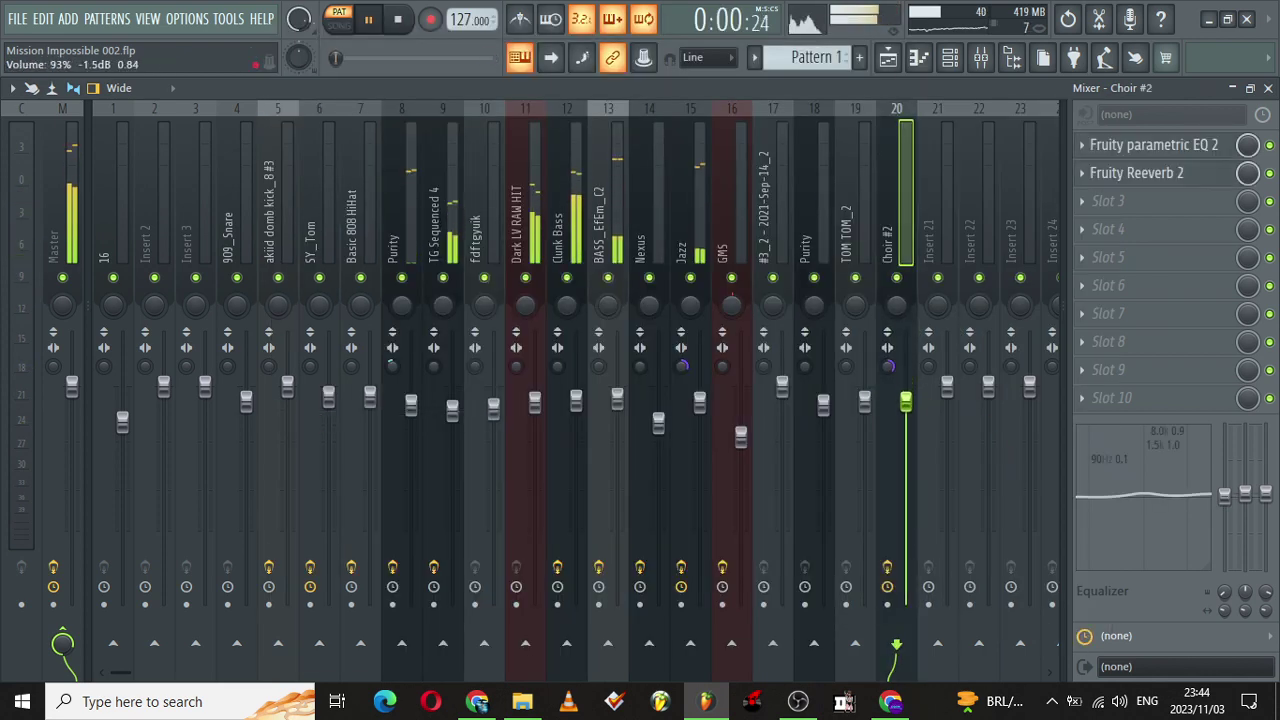
{"action": "left_click", "coordinate": [960, 58]}
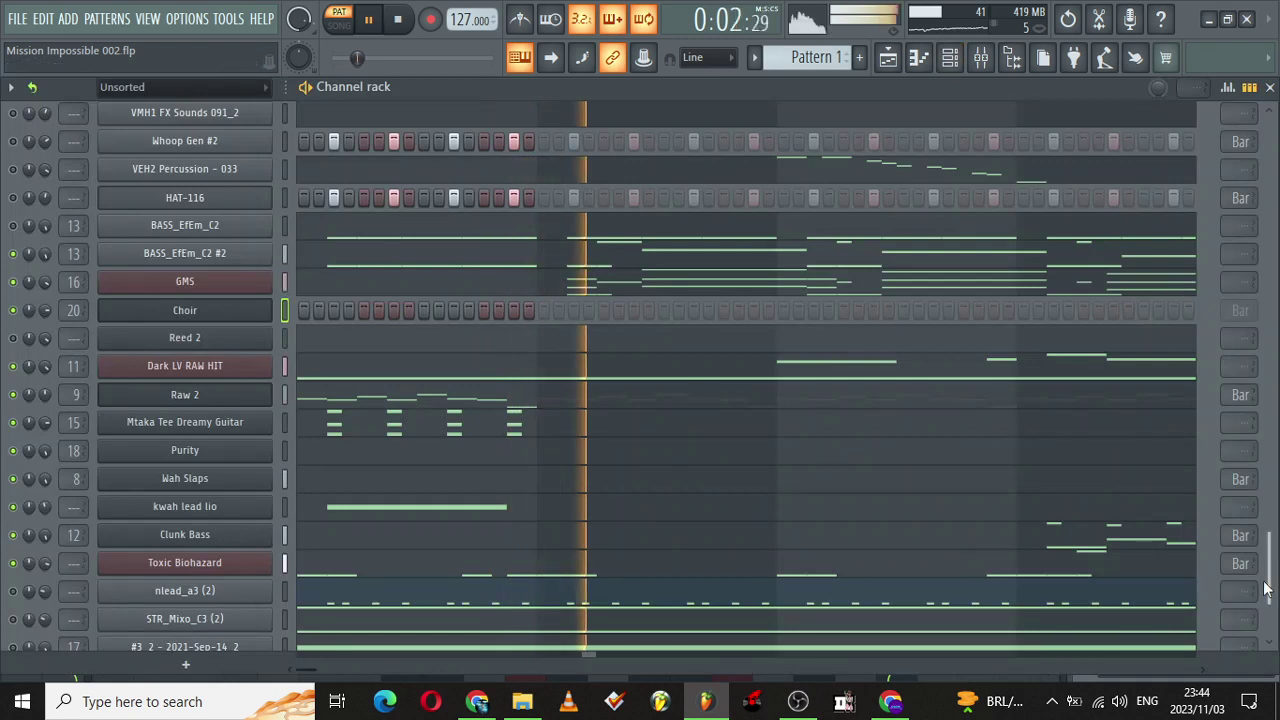
Step: Copy the BASS_EfEm_C2 #2 notes and paste them into the Choir channel
{"action": "left_click_drag", "start_coordinate": [1272, 580], "coordinate": [1274, 178]}
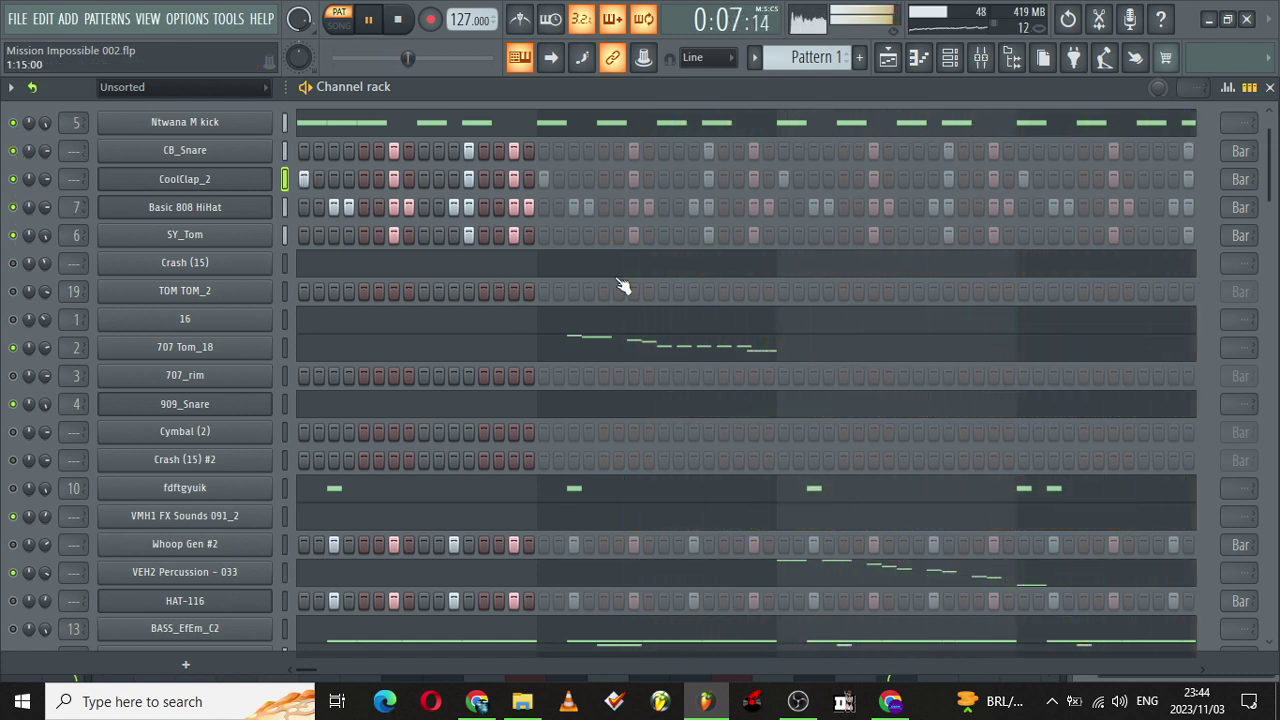
{"action": "left_click_drag", "start_coordinate": [1275, 178], "coordinate": [1272, 600]}
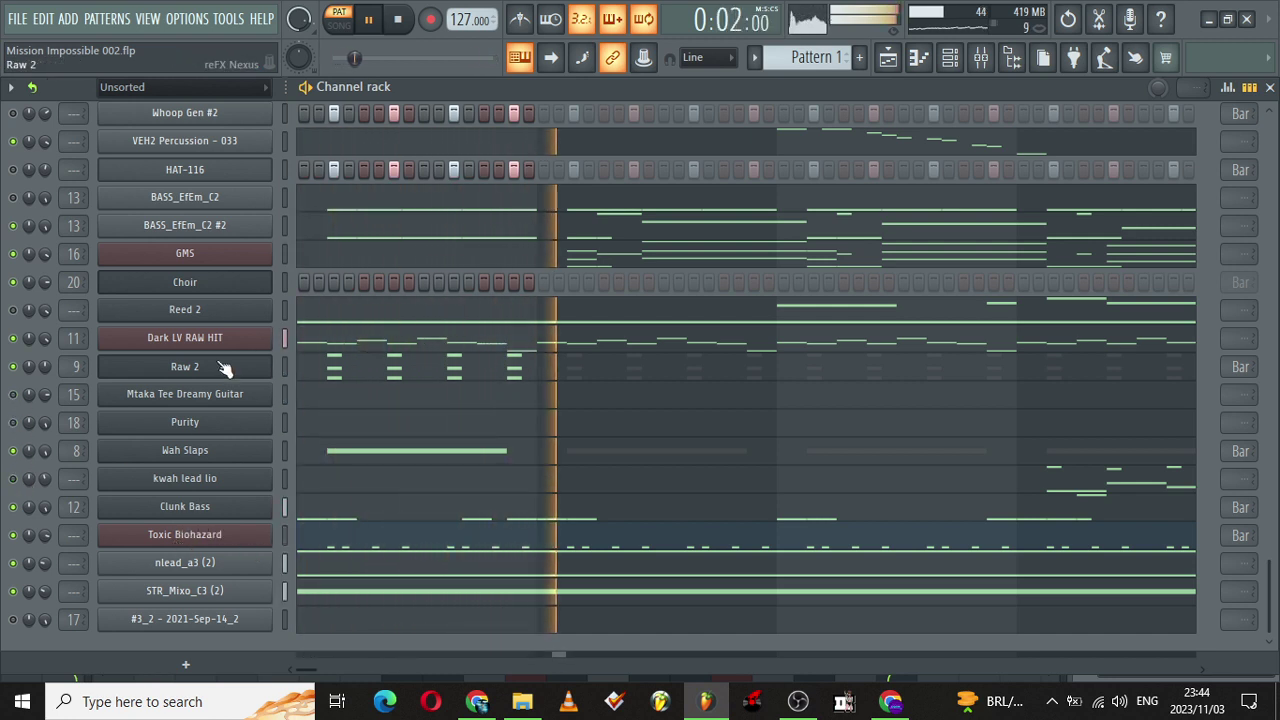
{"action": "right_click", "coordinate": [182, 226]}
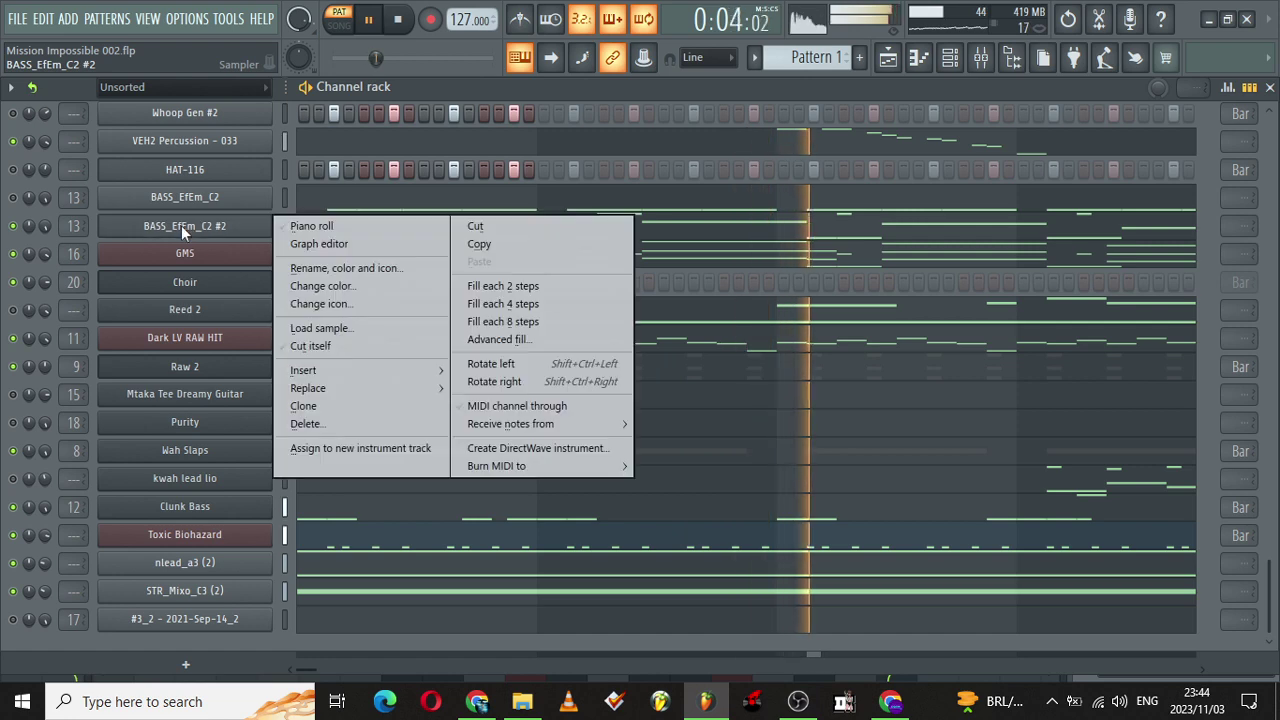
{"action": "left_click", "coordinate": [545, 246]}
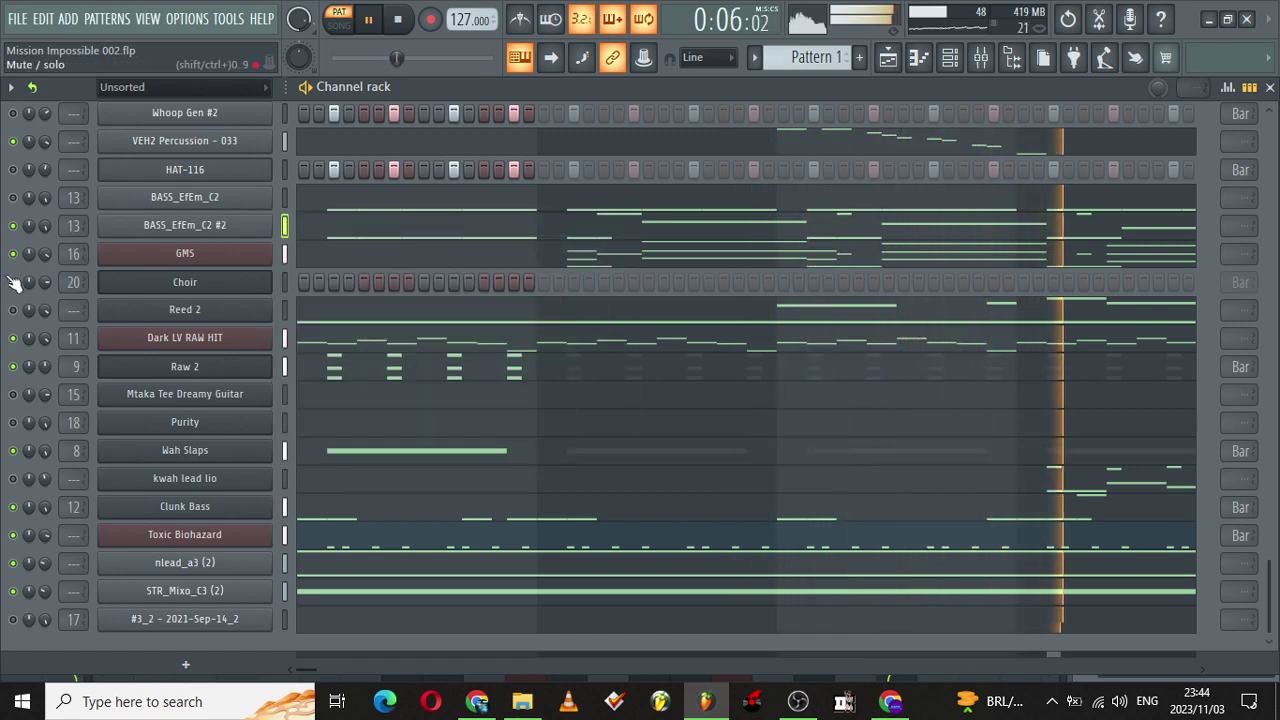
{"action": "right_click", "coordinate": [150, 283]}
{"action": "left_click", "coordinate": [504, 318]}
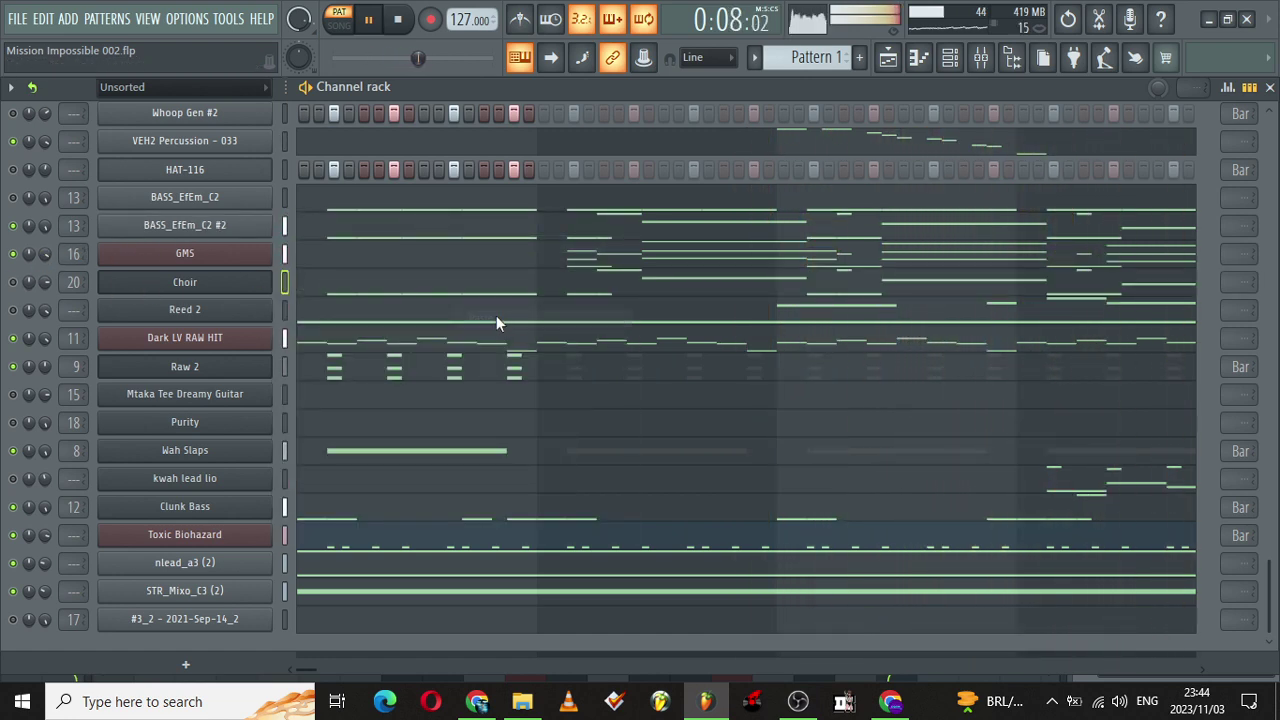
{"action": "left_click", "coordinate": [487, 303]}
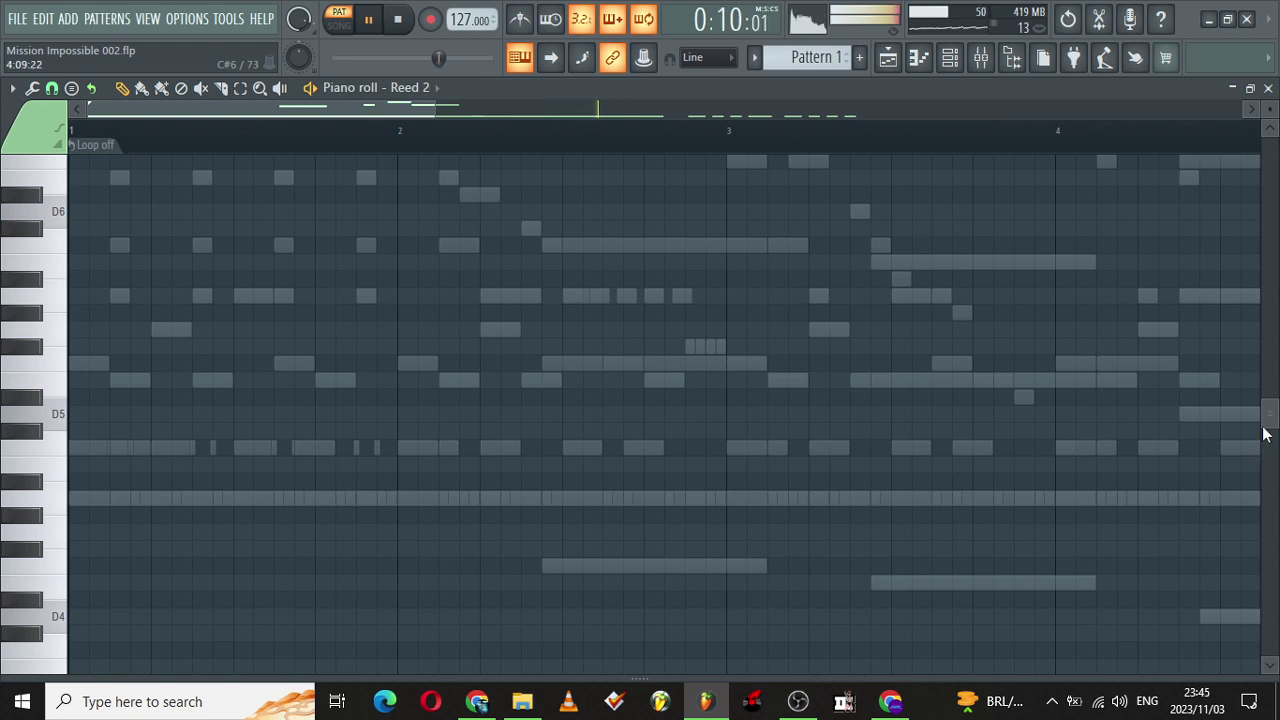
{"action": "left_click_drag", "start_coordinate": [1264, 434], "coordinate": [1266, 540]}
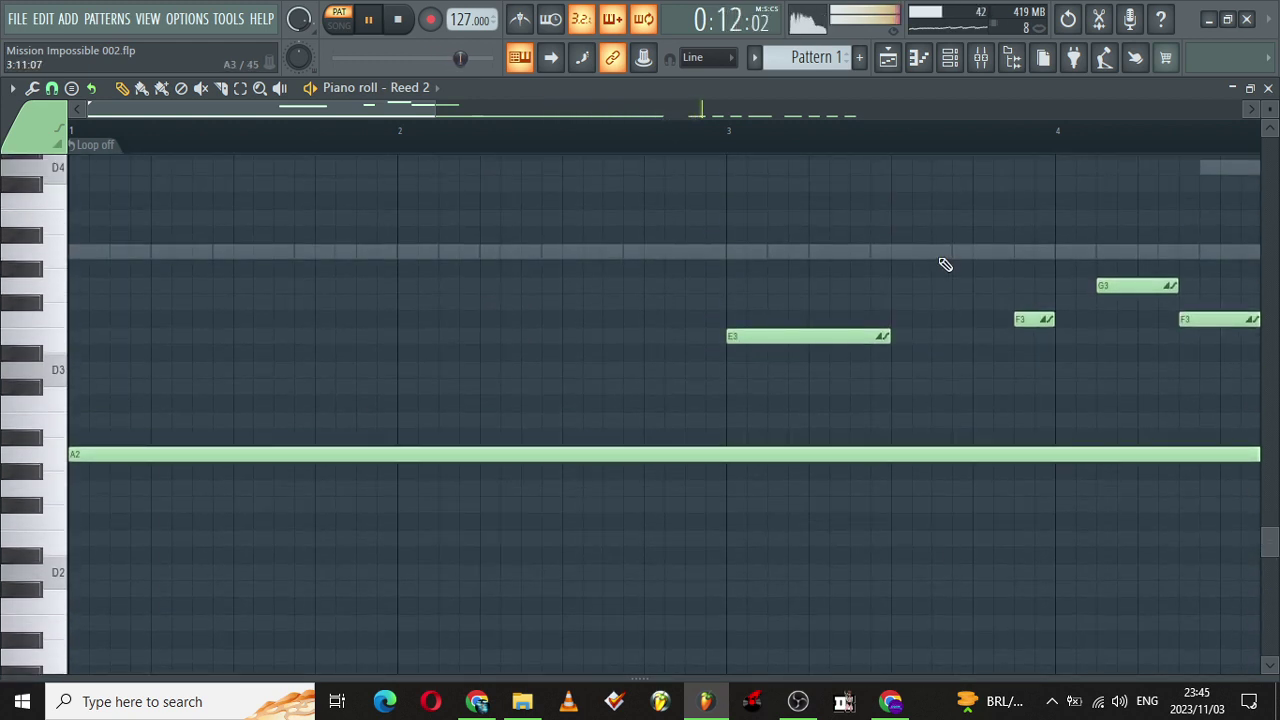
{"action": "left_click", "coordinate": [955, 65]}
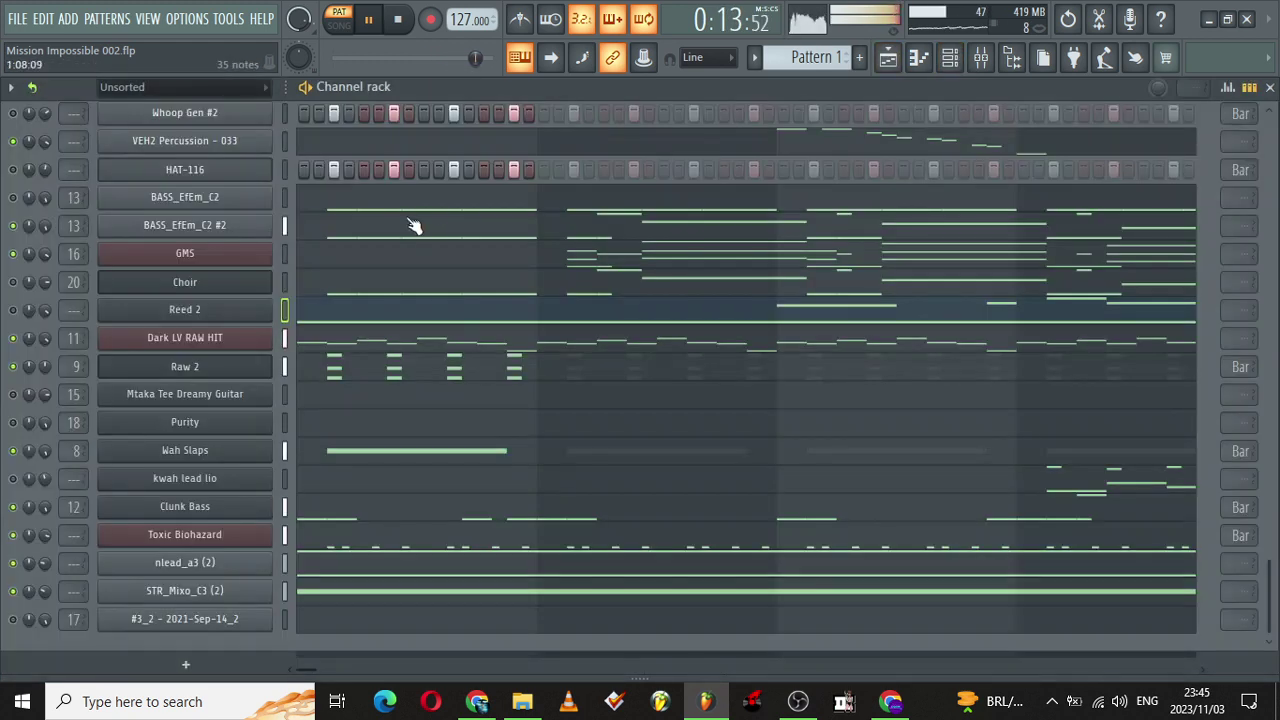
Step: Delete Choir's A3 notes in bar 1 and the first A3 note in bar 2
{"action": "left_click", "coordinate": [333, 281]}
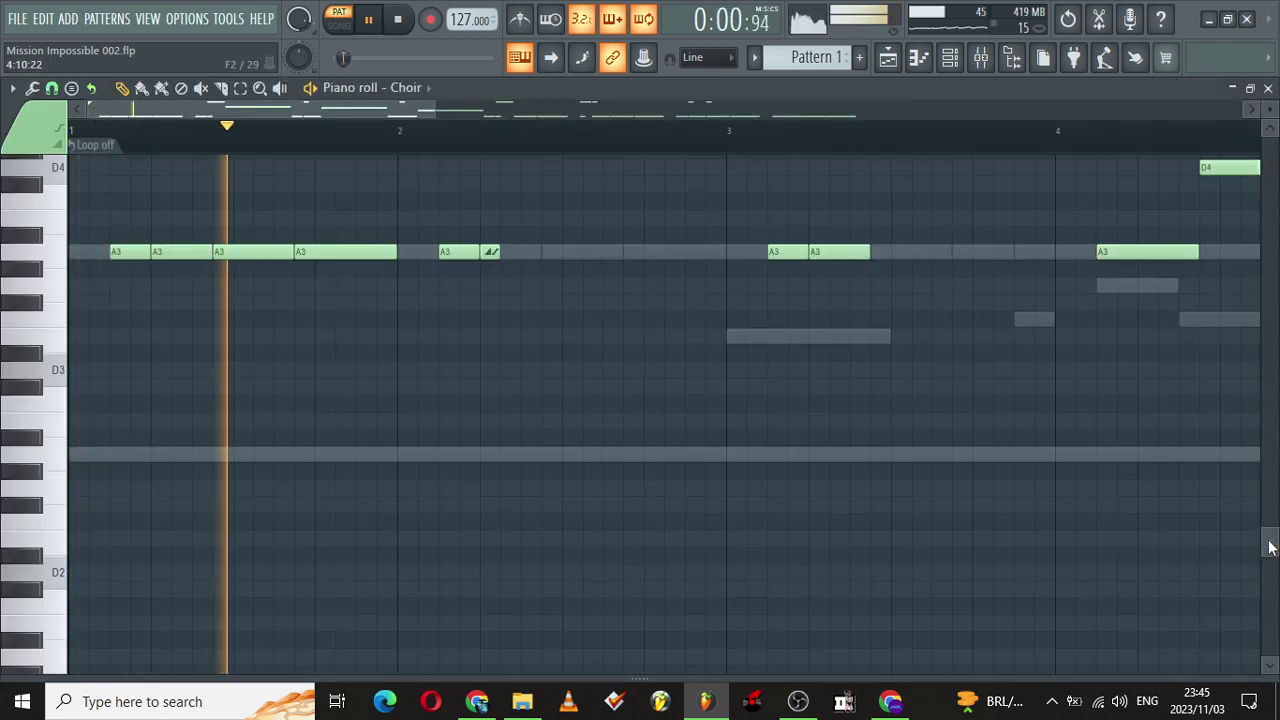
{"action": "scroll", "coordinate": [1237, 531], "scroll_direction": "up", "scroll_amount": 4}
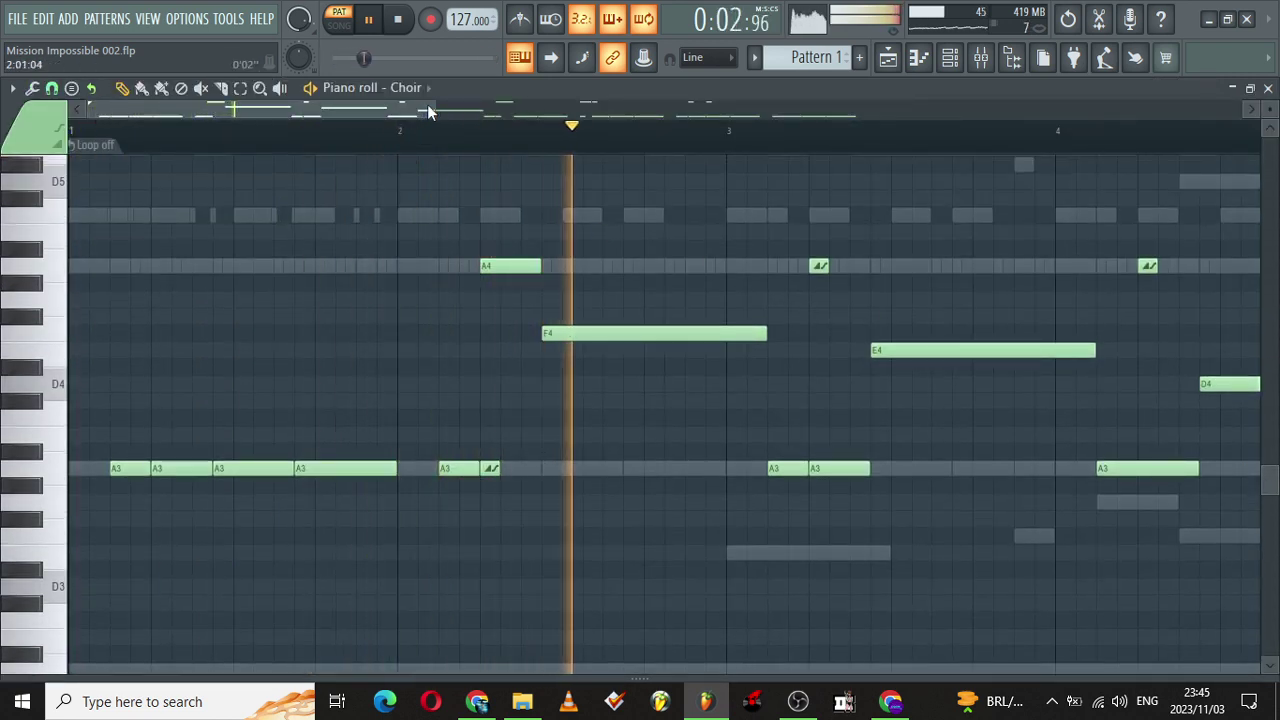
{"action": "left_click_drag", "start_coordinate": [427, 104], "coordinate": [697, 100]}
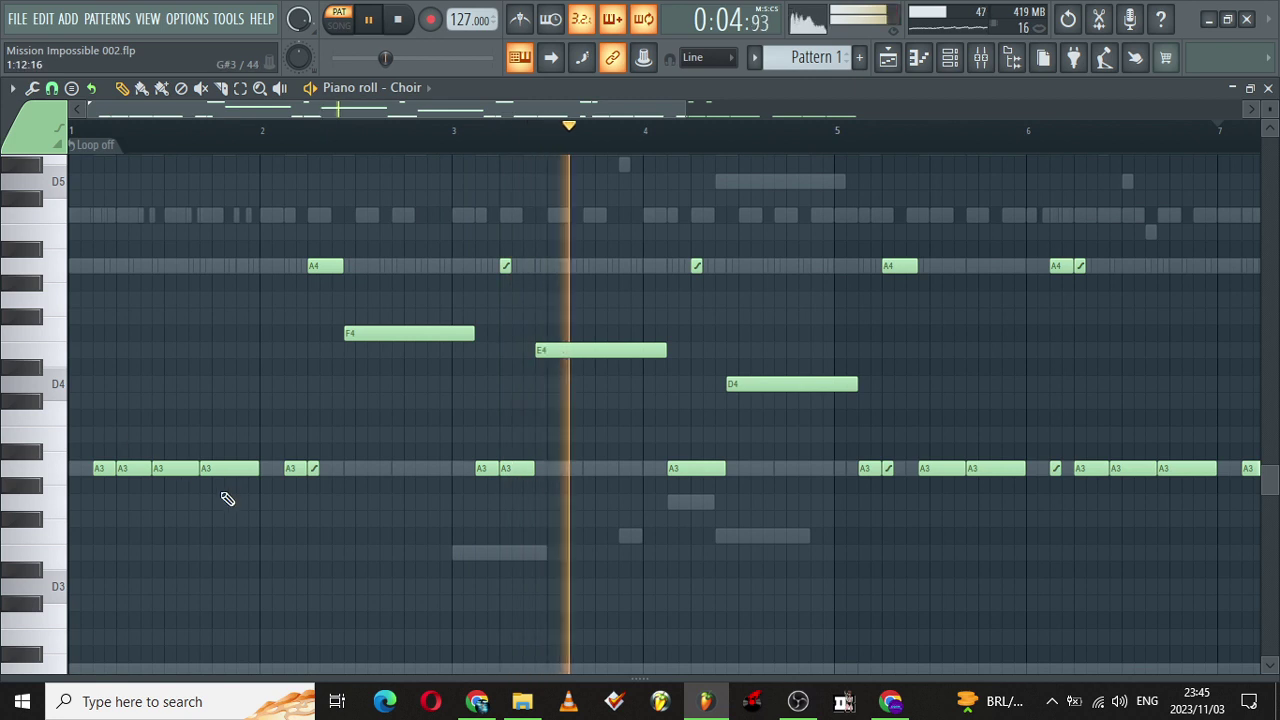
{"action": "right_click", "coordinate": [294, 470]}
{"action": "right_click", "coordinate": [228, 469]}
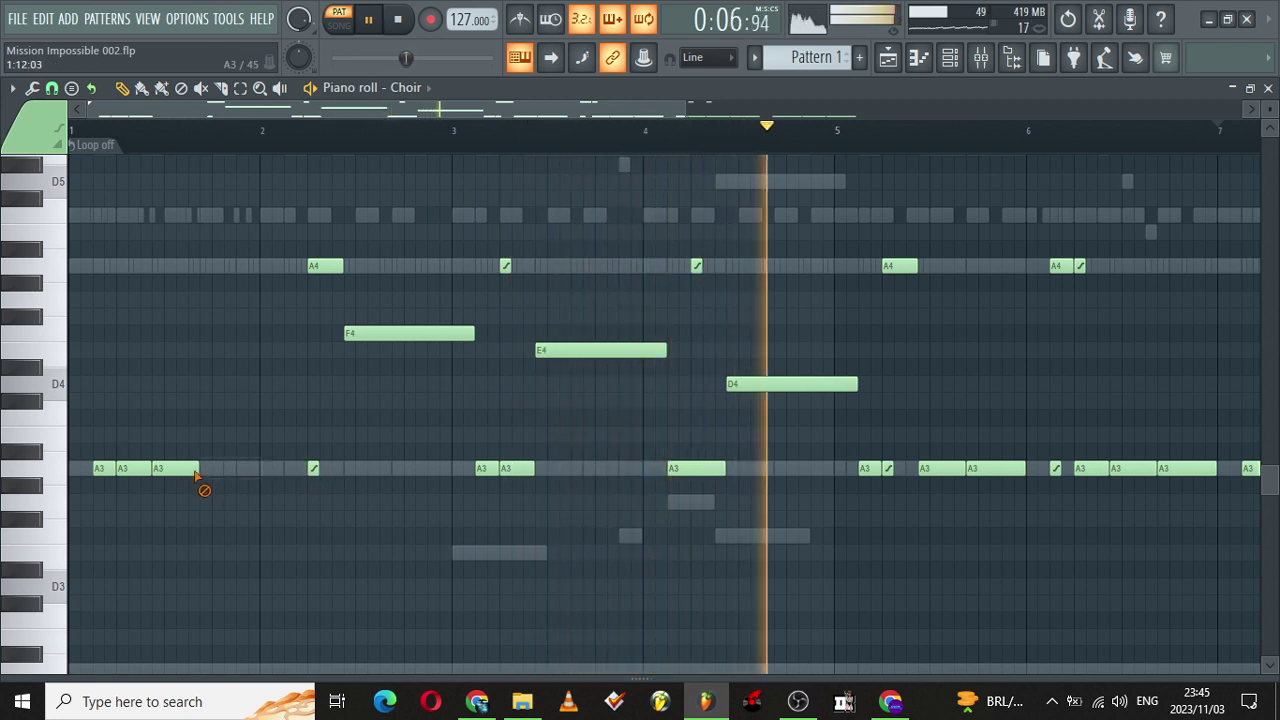
{"action": "right_click", "coordinate": [175, 469]}
{"action": "right_click", "coordinate": [133, 470]}
{"action": "right_click", "coordinate": [103, 471]}
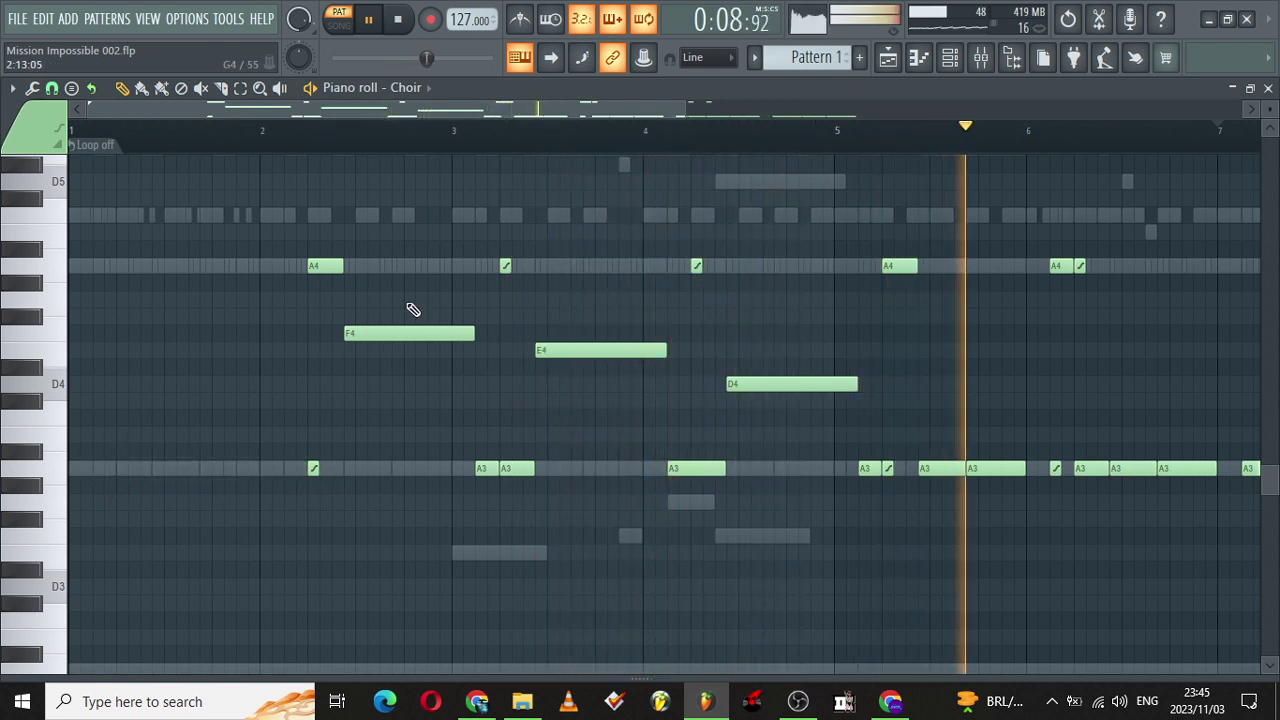
Step: Raise the Choir notes one octave, and extend the first A4 in bar 3 to meet the E5 note
{"action": "scroll", "coordinate": [414, 309], "scroll_direction": "up", "scroll_amount": 5}
{"action": "scroll", "coordinate": [414, 309], "scroll_direction": "up", "scroll_amount": 3}
{"action": "right_click", "coordinate": [314, 517]}
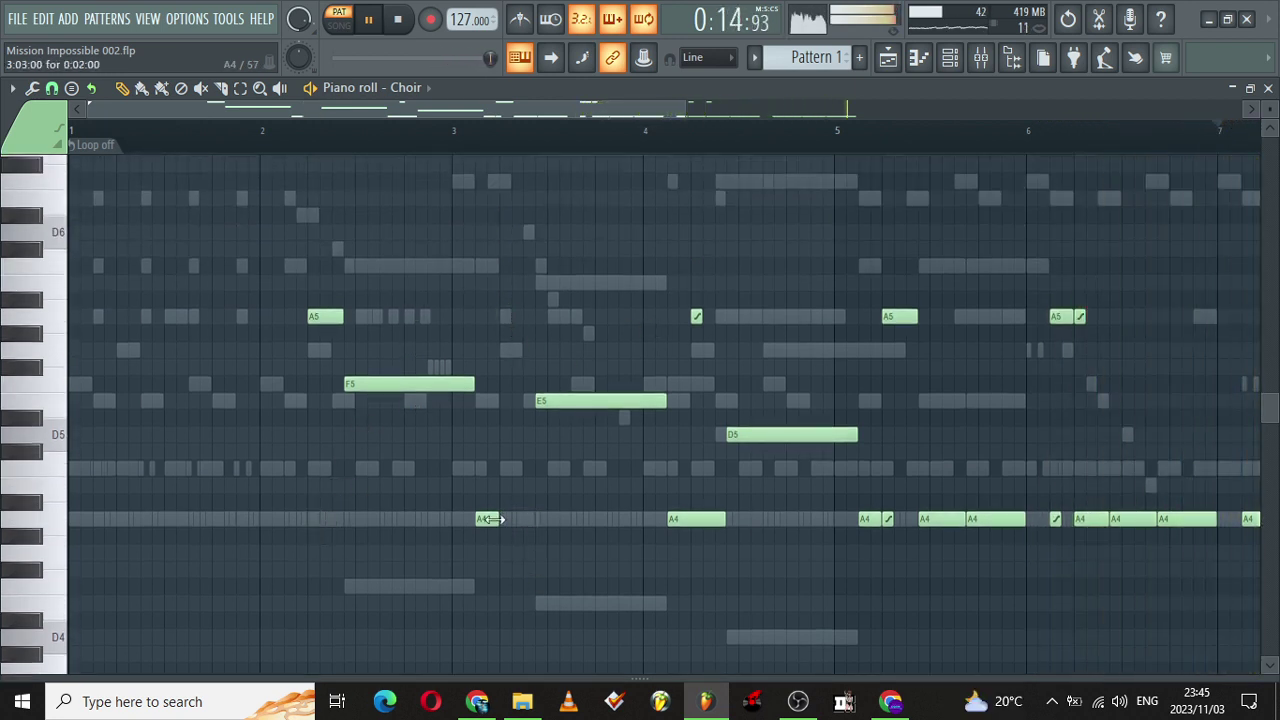
{"action": "left_click_drag", "start_coordinate": [500, 518], "coordinate": [534, 518]}
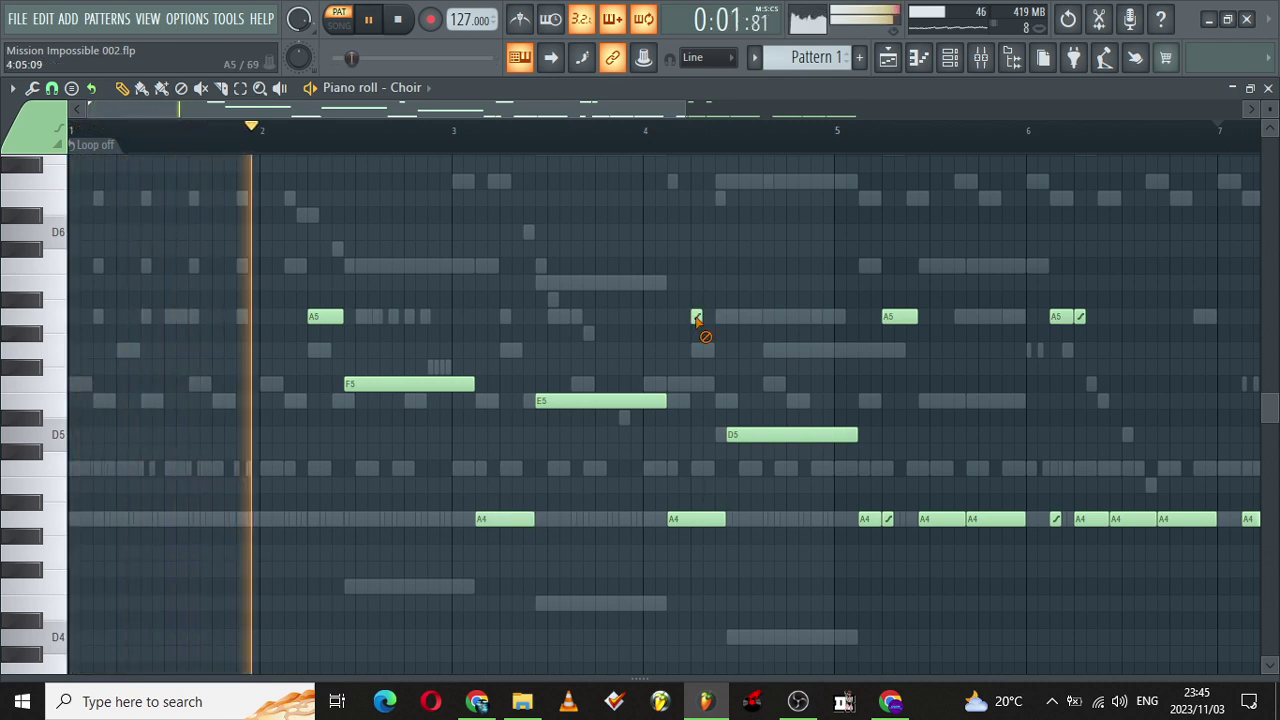
Step: Delete Choir's short A5 in bar 4, the short A4 and last A4 in bar 5, and all notes from bar 6 onward
{"action": "right_click", "coordinate": [697, 318]}
{"action": "right_click", "coordinate": [887, 518]}
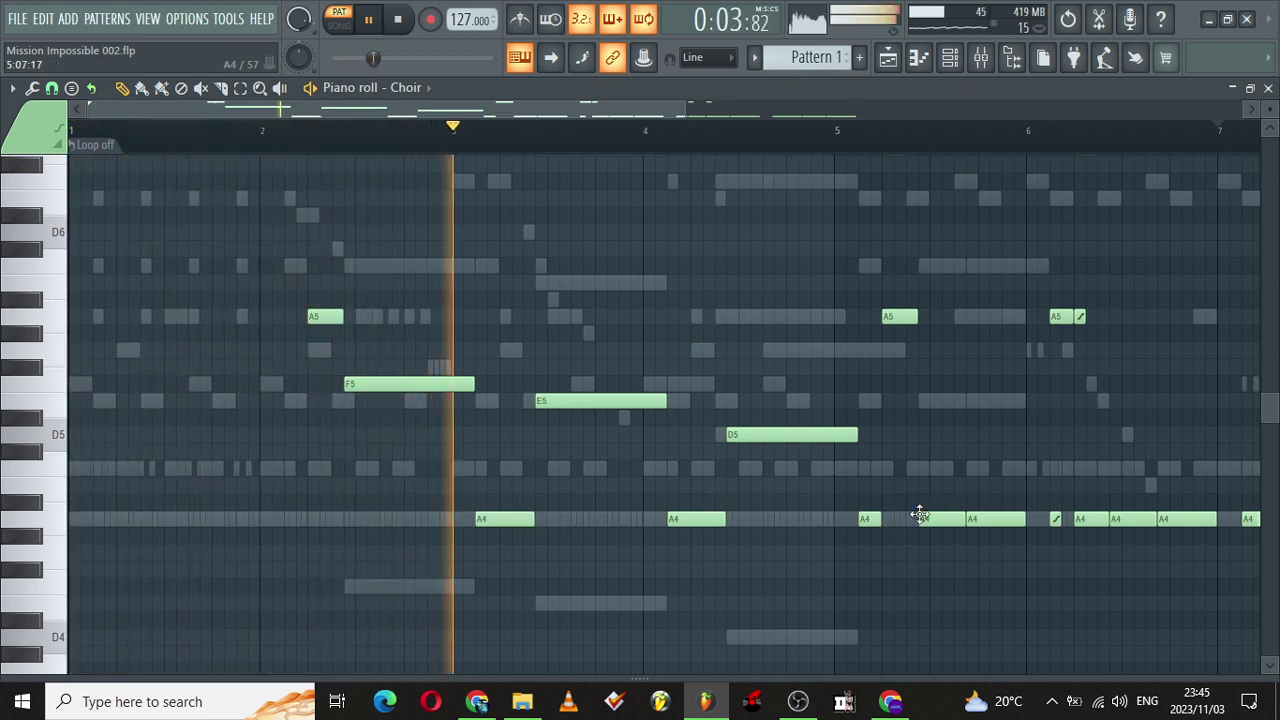
{"action": "right_click", "coordinate": [973, 522]}
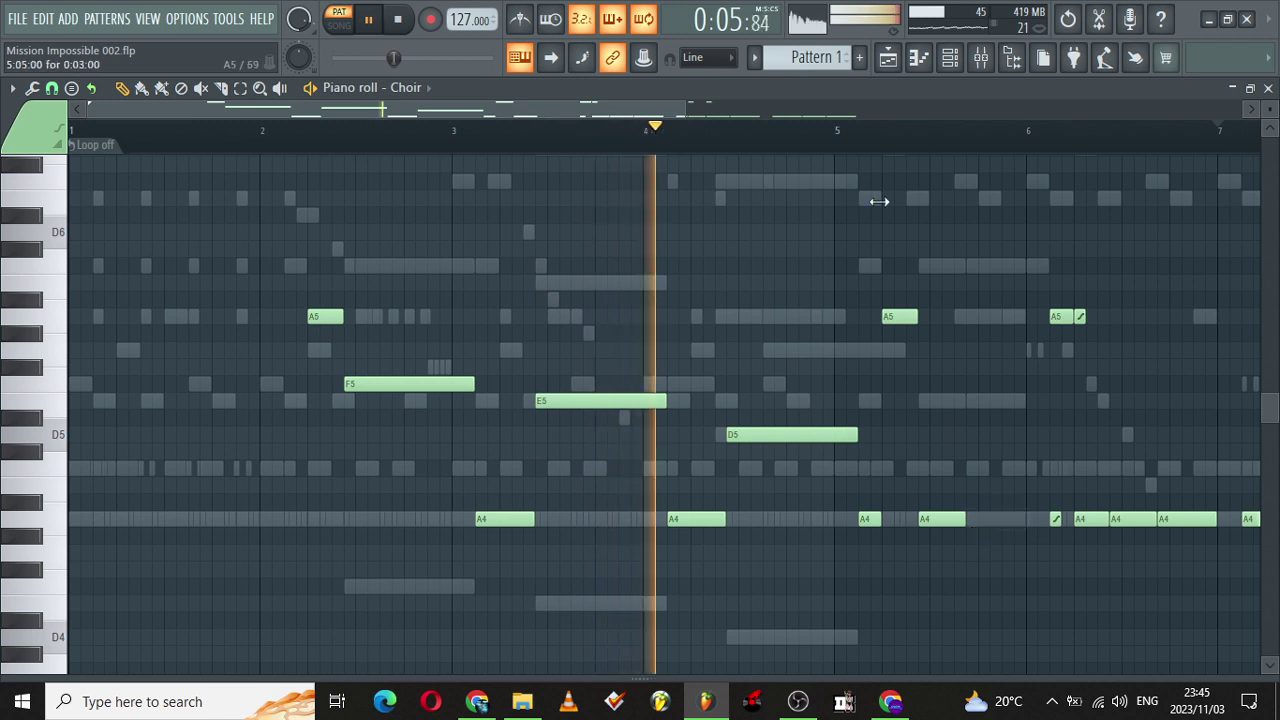
{"action": "scroll", "coordinate": [790, 240], "scroll_direction": "down", "scroll_amount": 2}
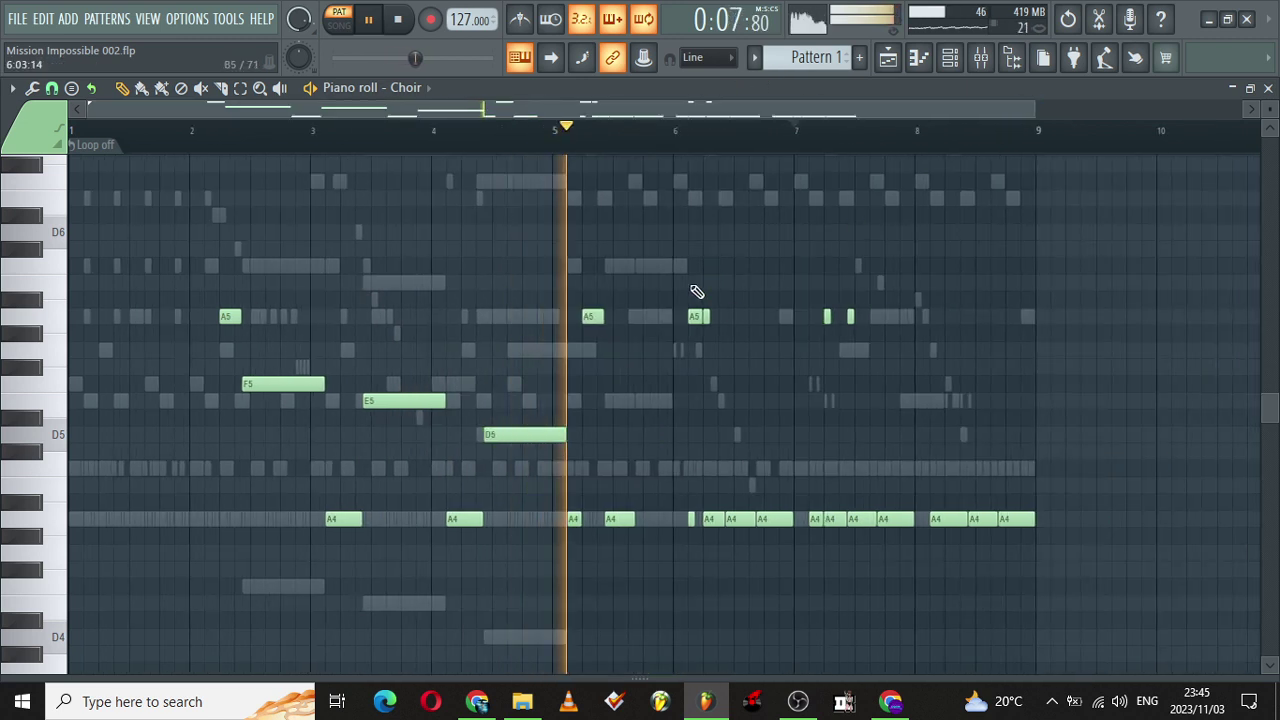
{"action": "left_click_drag", "start_coordinate": [690, 278], "coordinate": [1040, 614]}
{"action": "key", "text": "Delete"}
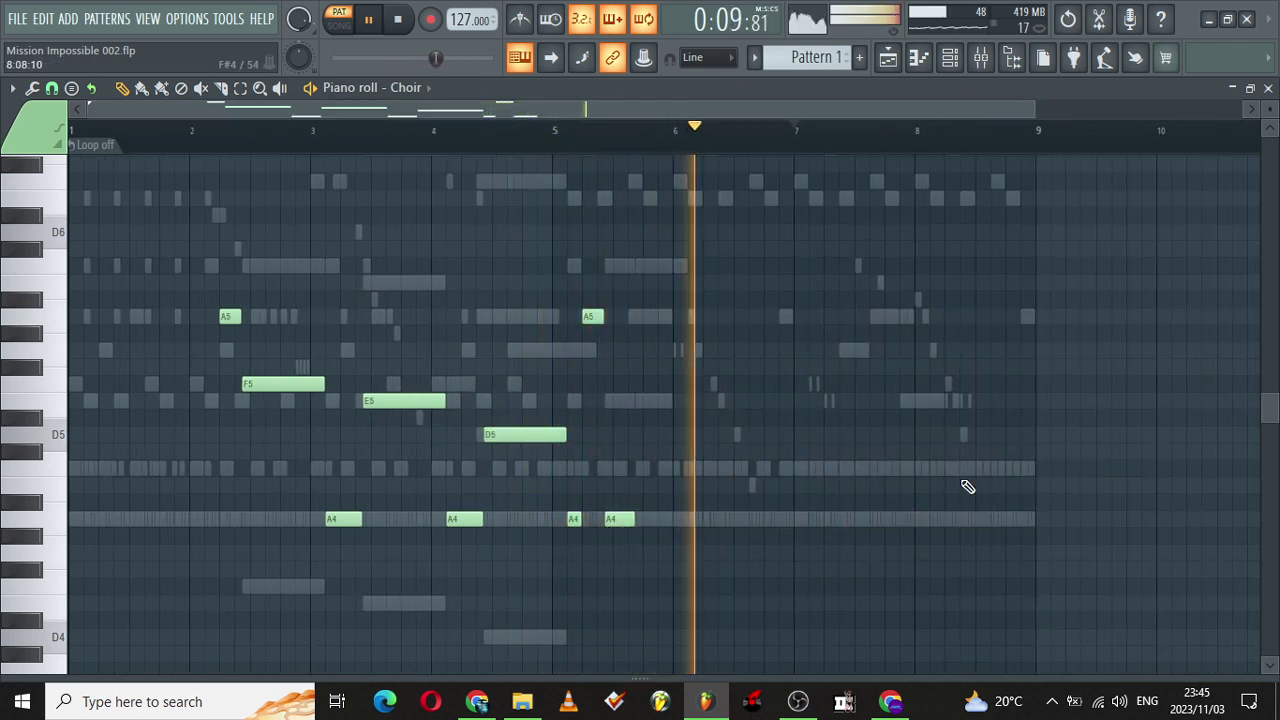
{"action": "left_click", "coordinate": [949, 57]}
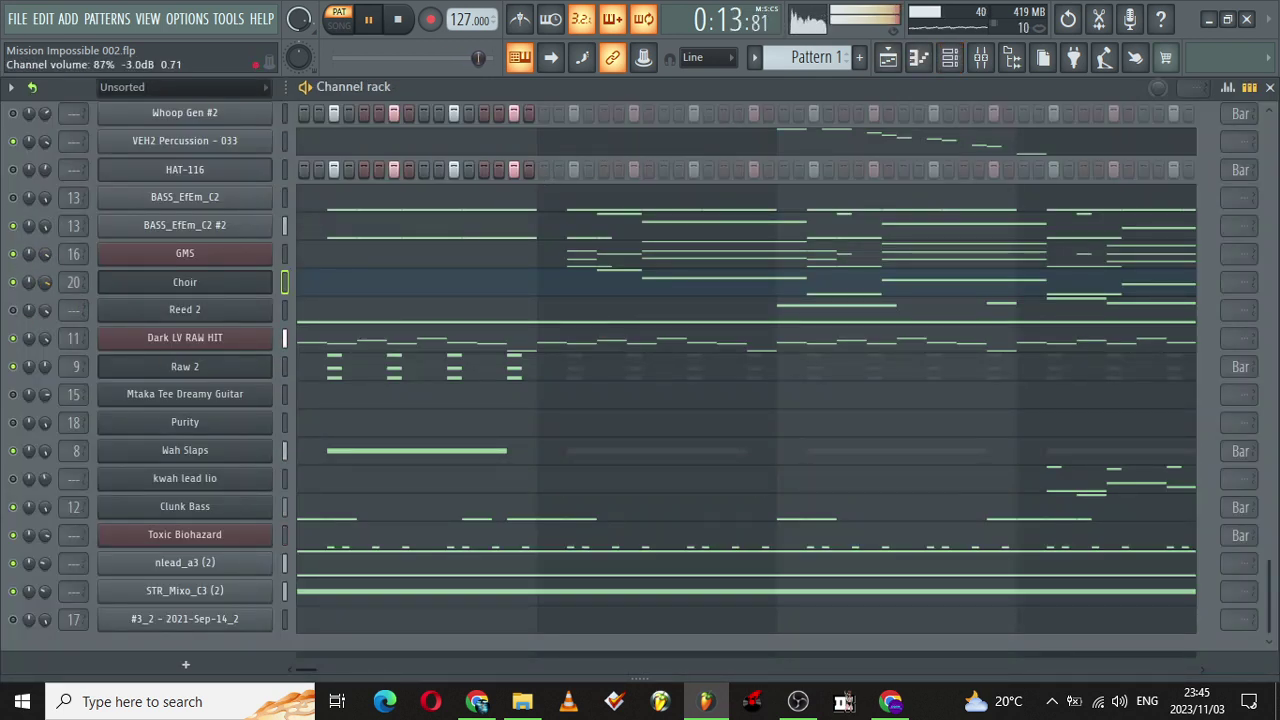
Step: Review the Choir melody in the piano roll during playback, return to the channel rack, and stop the pattern
{"action": "left_click", "coordinate": [437, 289]}
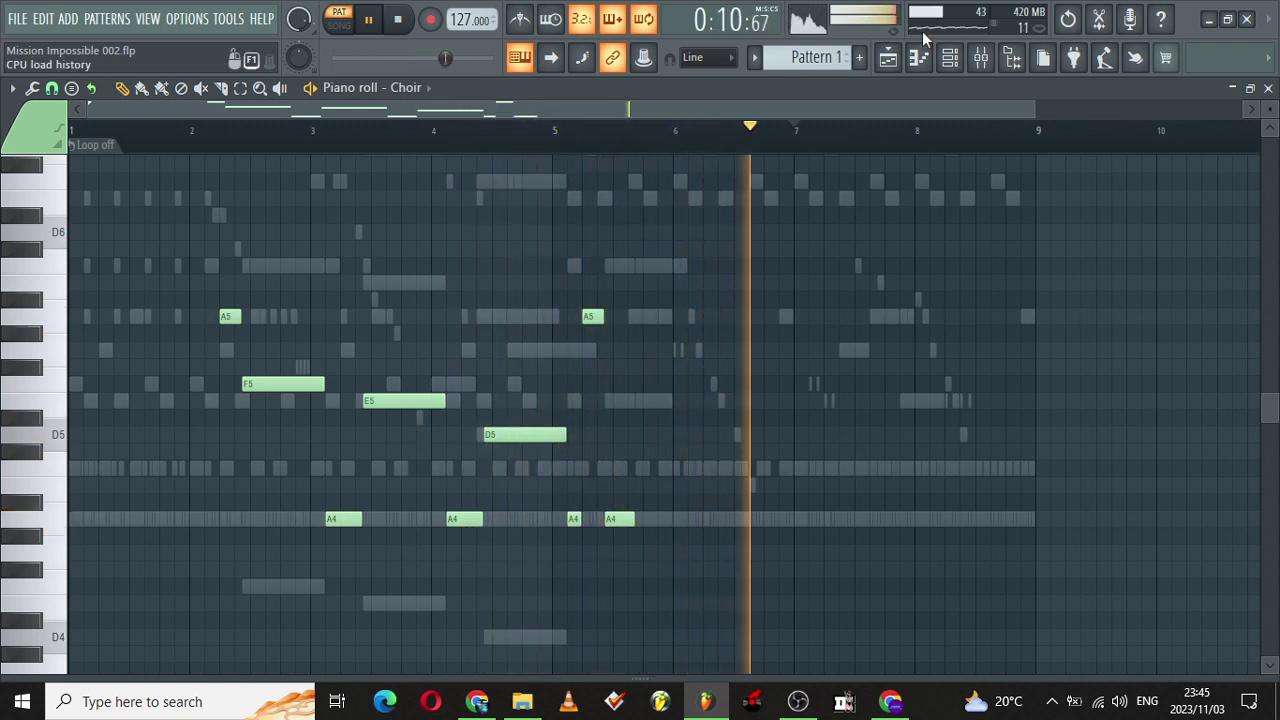
{"action": "key", "text": "F6"}
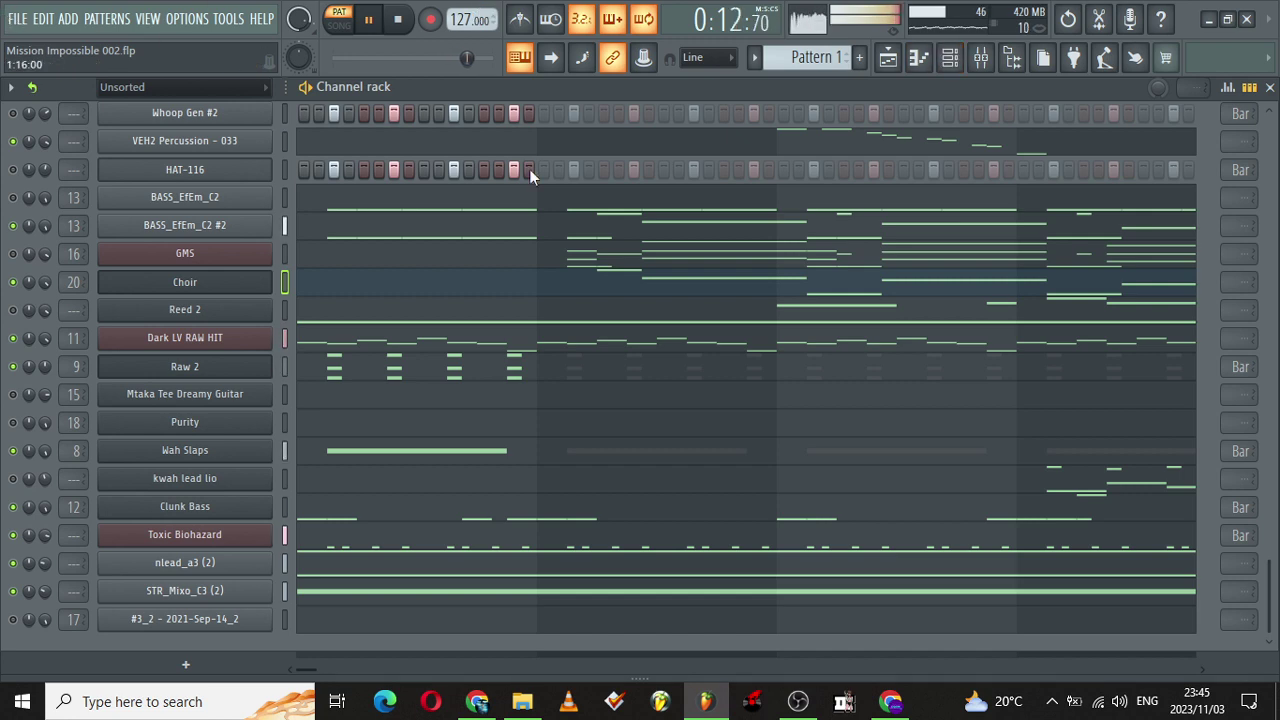
{"action": "key", "text": "space"}
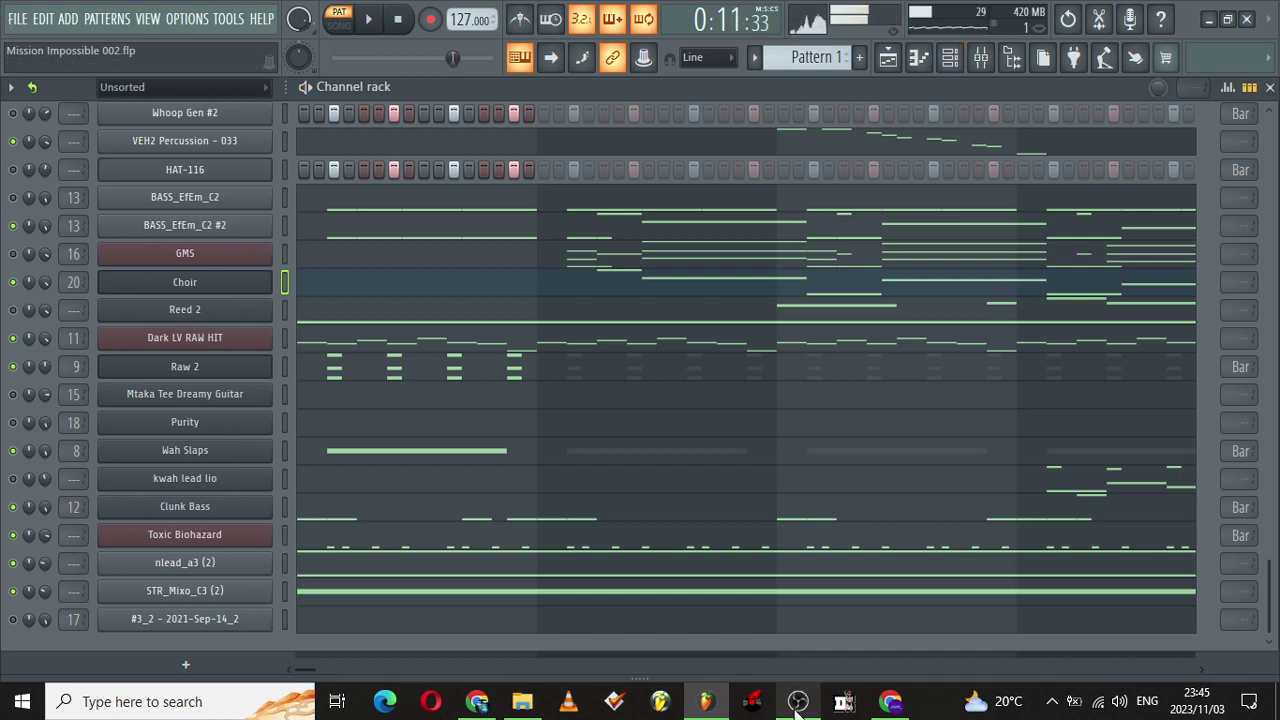